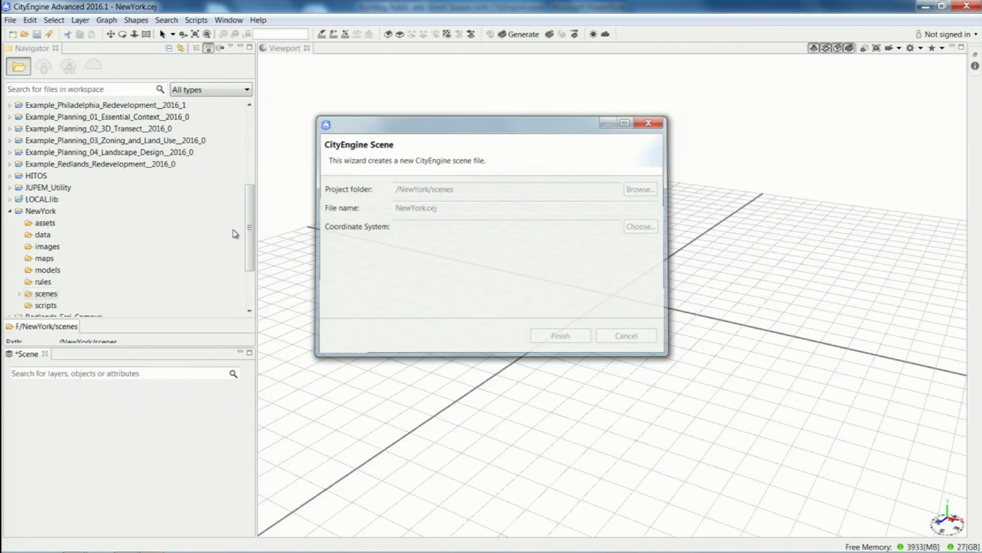
Start getting map data, sign in to ArcGIS Online with the remembered account credentials, and maximize the map data dialog.
left_click(11, 20)
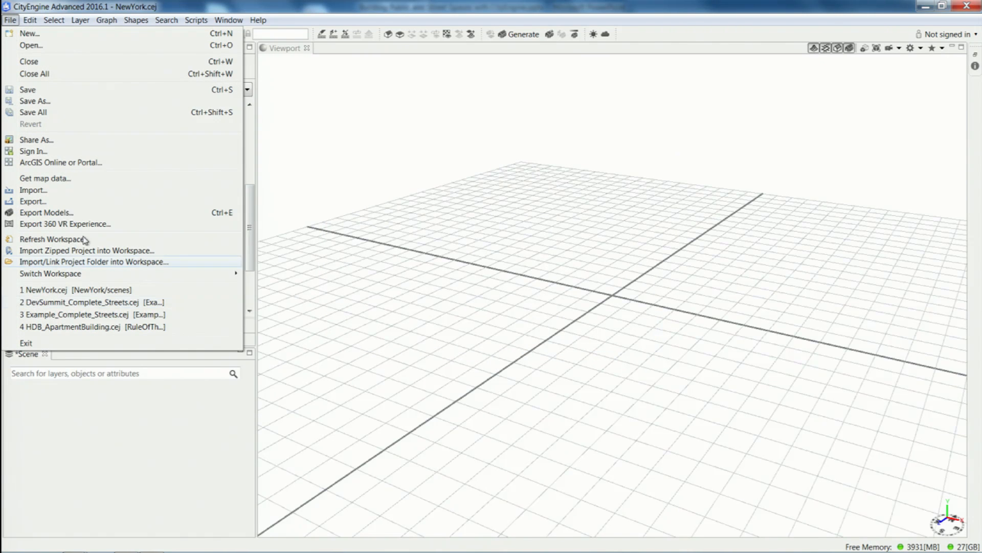
left_click(59, 189)
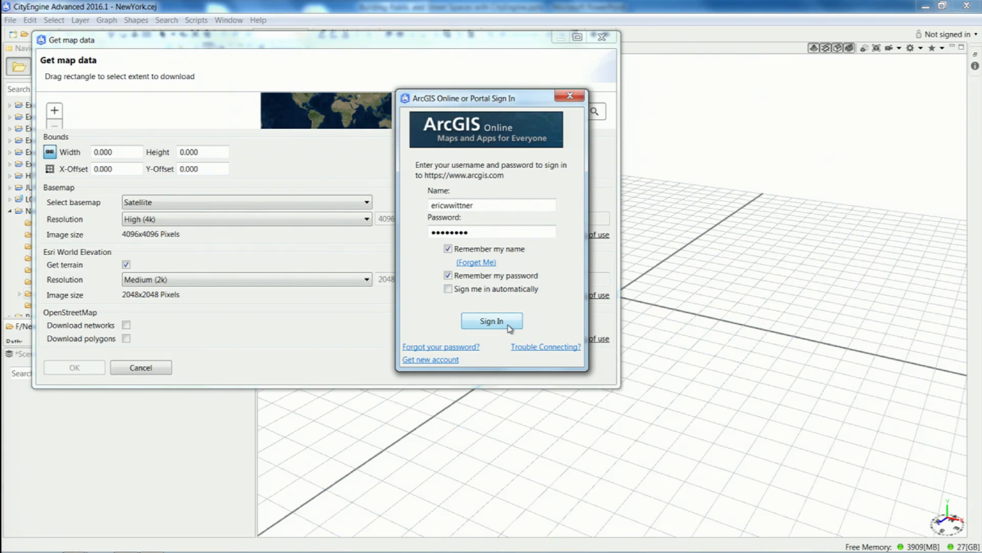
left_click(509, 327)
left_click(577, 37)
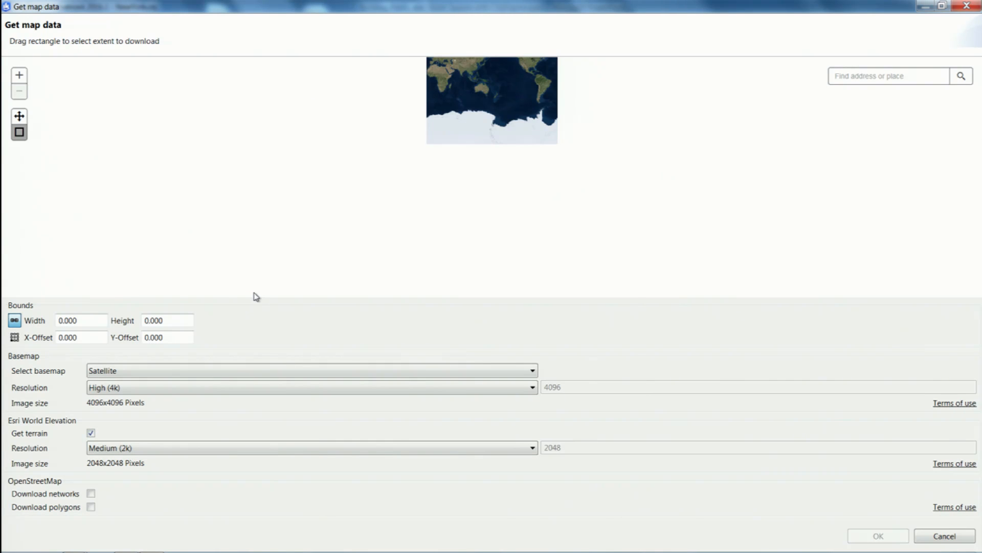
Search the download map for new york.
left_click(917, 79)
type("new york")
key("Return")
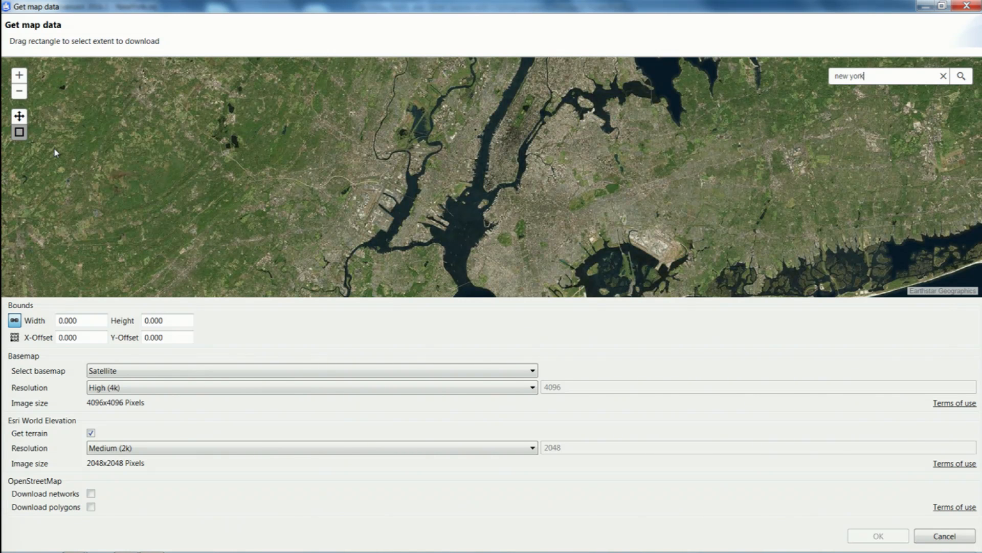
Draw a download extent about 5064 wide and 3507 high around Lower Manhattan and the facing Brooklyn waterfront.
left_click(19, 116)
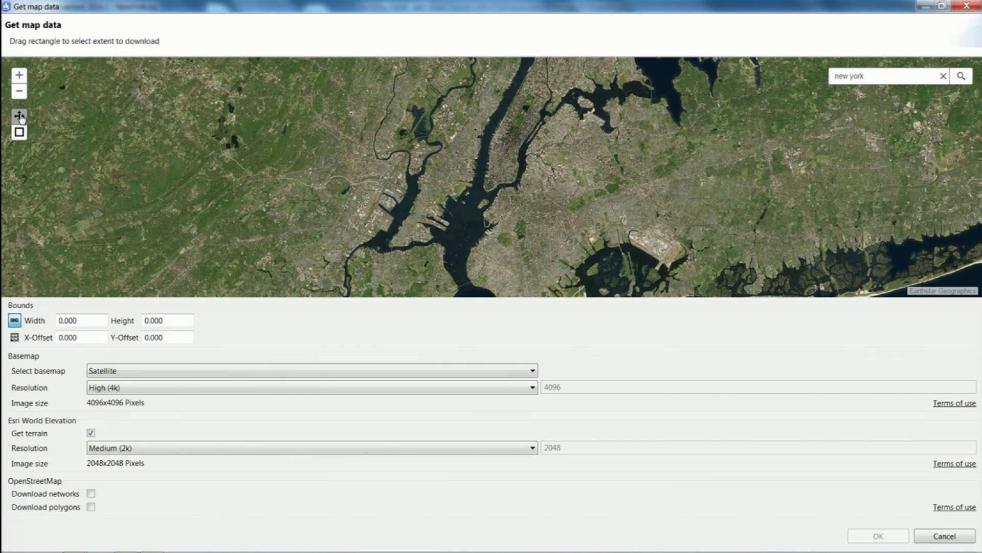
left_click(21, 75)
left_click(21, 76)
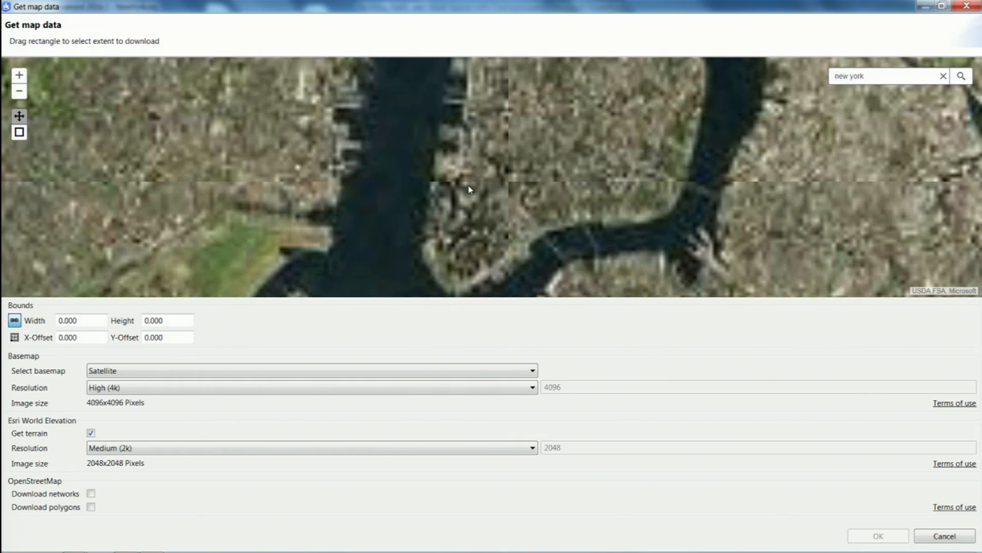
scroll(469, 189, "up", 3)
left_click(19, 132)
left_click_drag(663, 259, 393, 72)
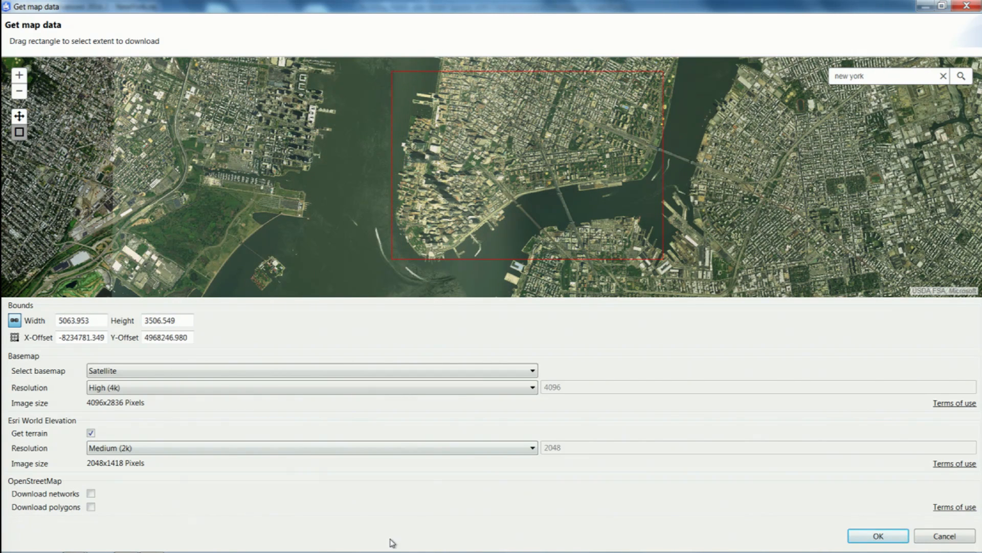
Set both the satellite basemap resolution and the world elevation resolution to Low (1k).
left_click(139, 389)
left_click(136, 402)
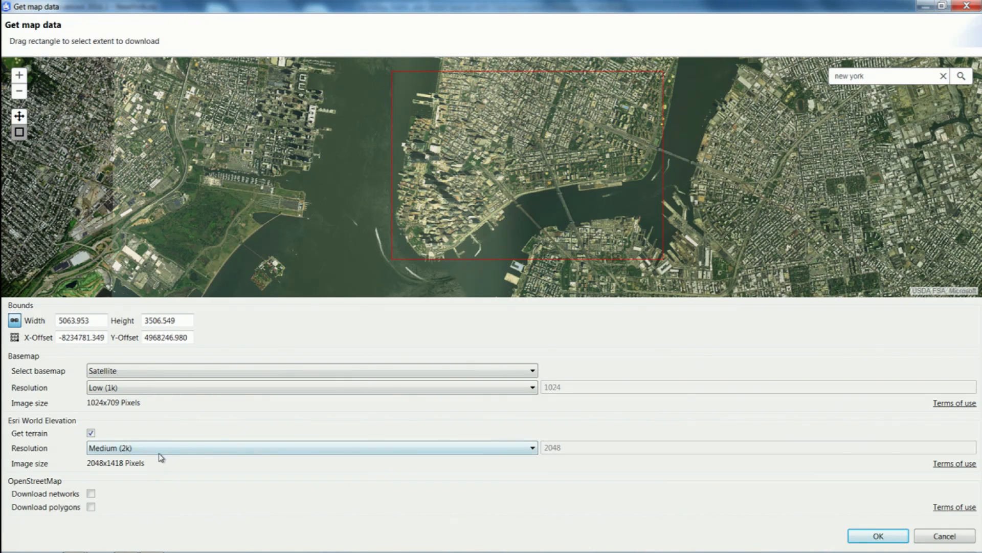
left_click(134, 447)
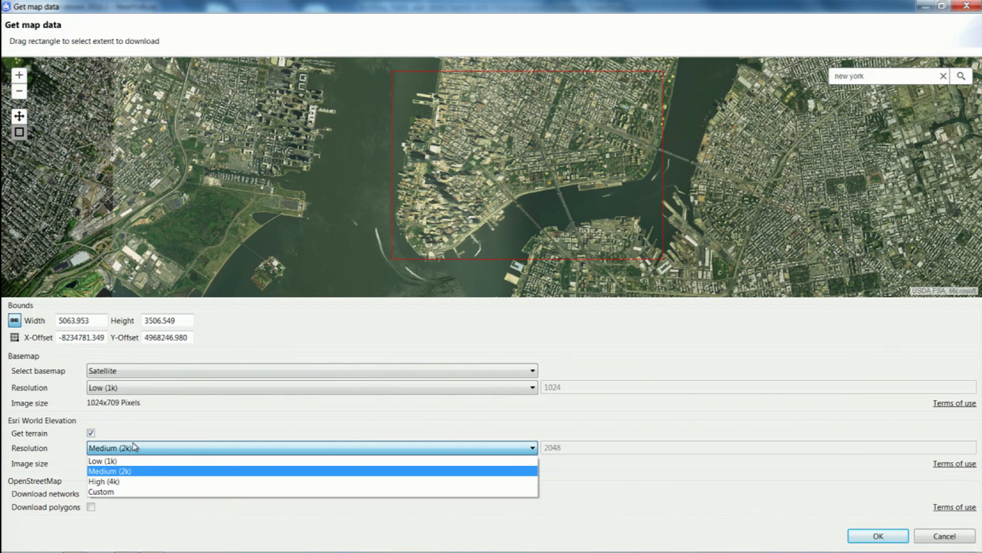
left_click(128, 460)
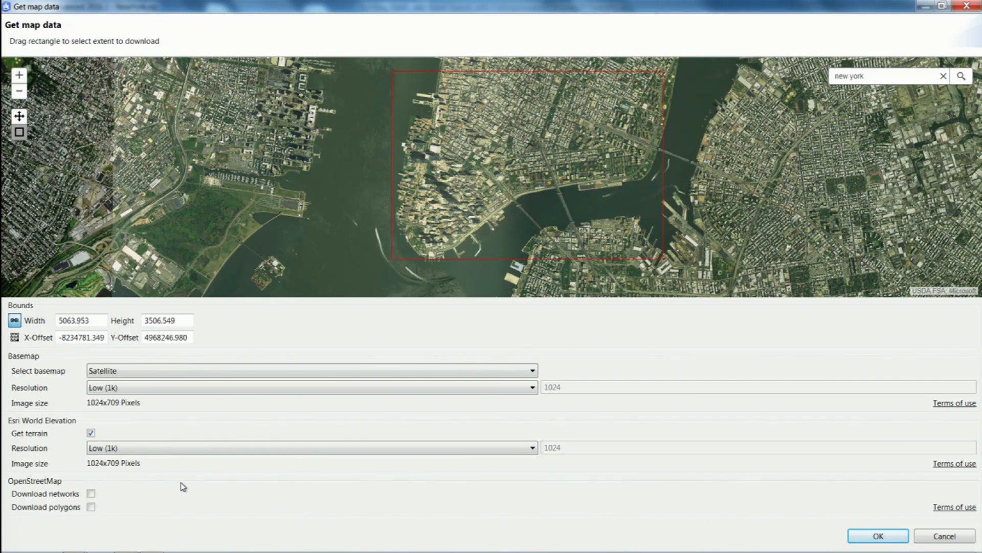
Include the OpenStreetMap networks and polygons, and start the download with WGS 1984 UTM Zone 18N as scene coordinate system.
left_click(91, 494)
left_click(91, 507)
left_click(876, 535)
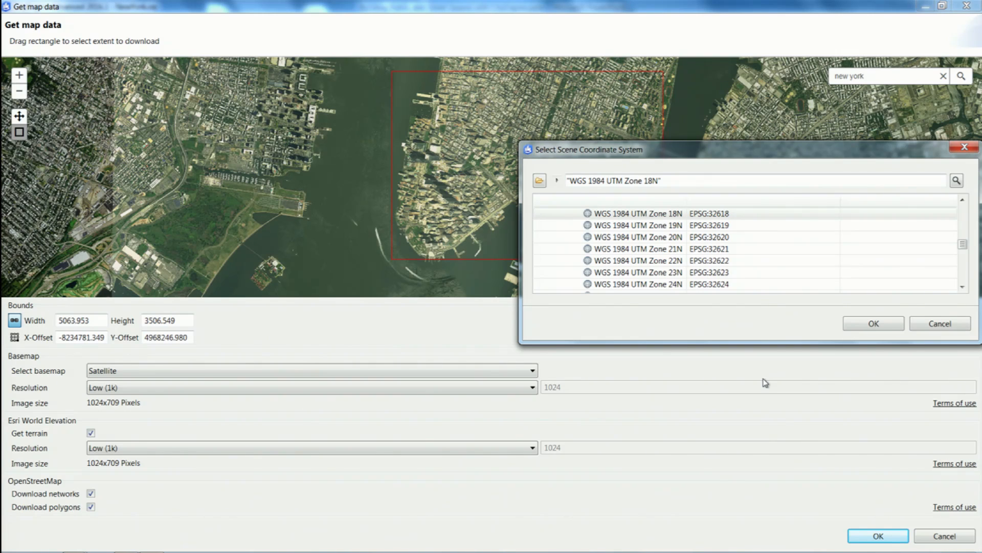
left_click(876, 323)
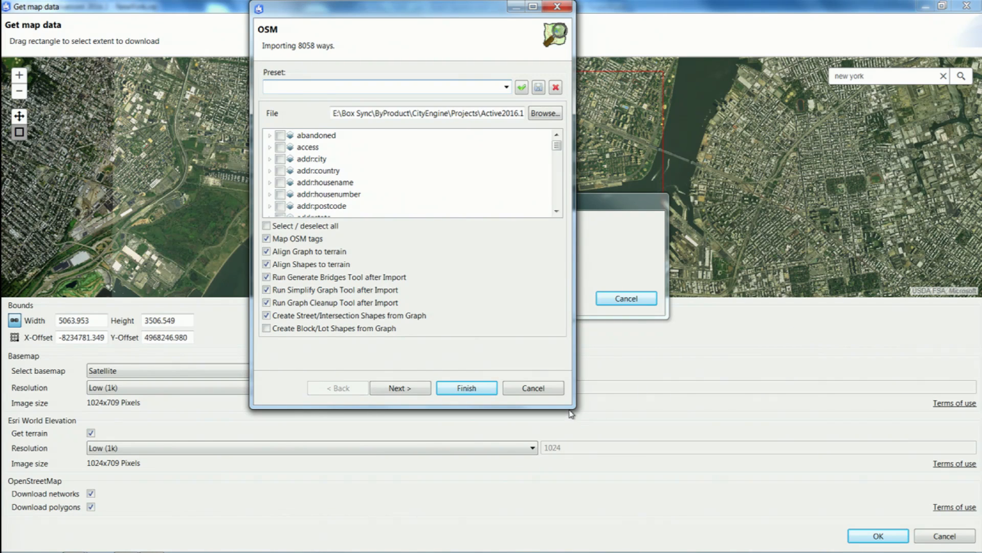
Include the building tag in the OSM import and turn off the Generate Bridges, Simplify Graph and Graph Cleanup tools.
left_click_drag(571, 414, 686, 495)
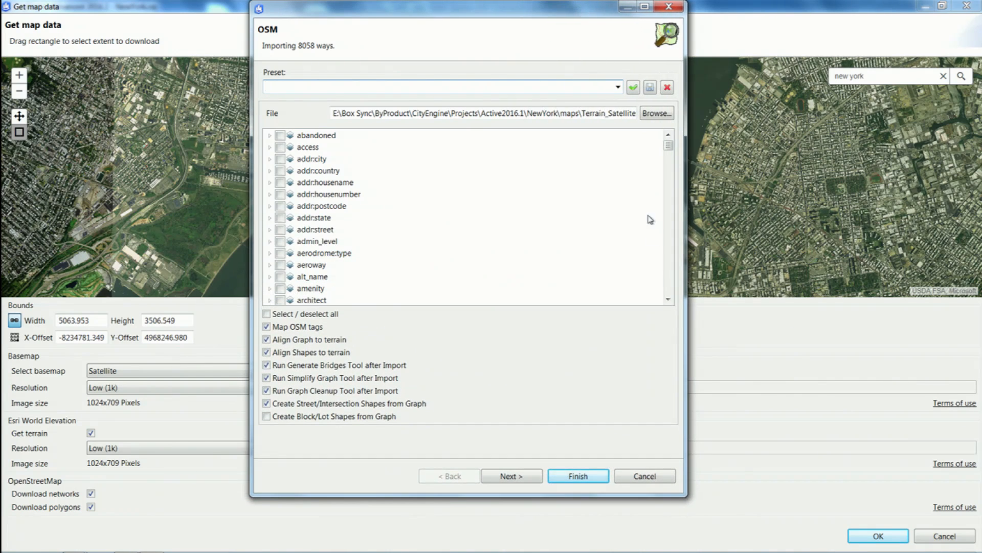
mouse_move(668, 147)
left_mouse_down()
mouse_move(654, 254)
mouse_move(659, 148)
left_mouse_up()
left_click_drag(668, 147, 670, 166)
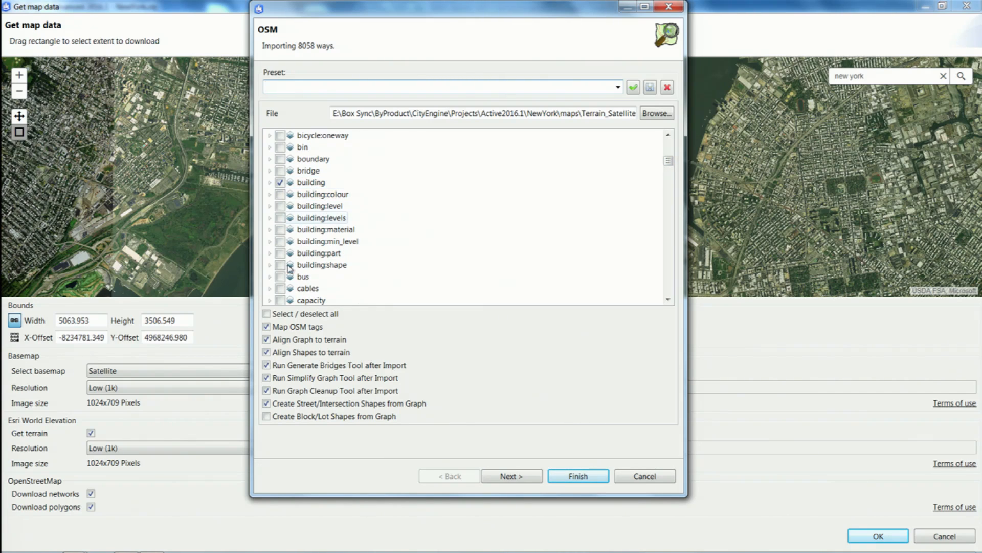
left_click(267, 365)
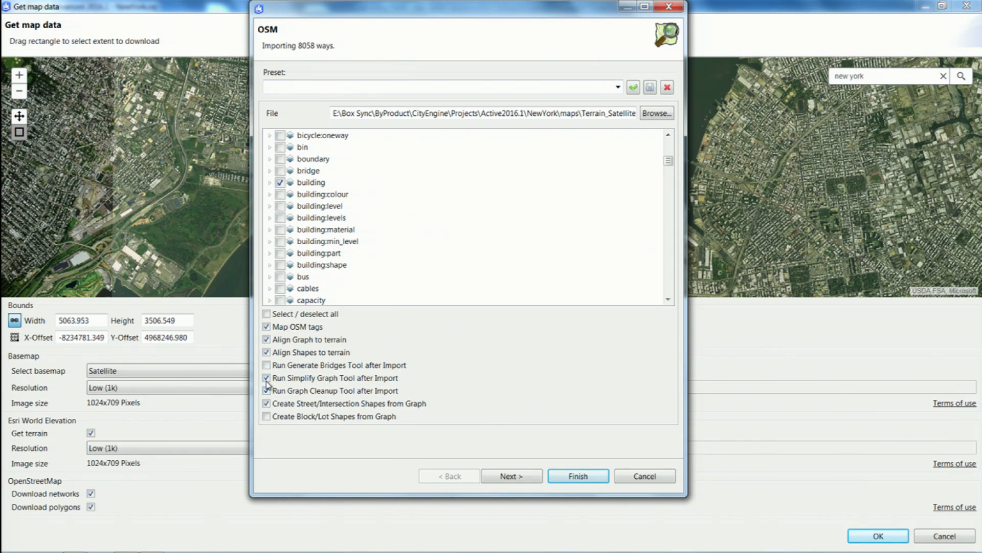
left_click(267, 378)
left_click(266, 391)
Finish the OSM import, accepting Project All for the graph alignment and Translate to Minimum for the shapes on Terrain_Satellite.
left_click(515, 478)
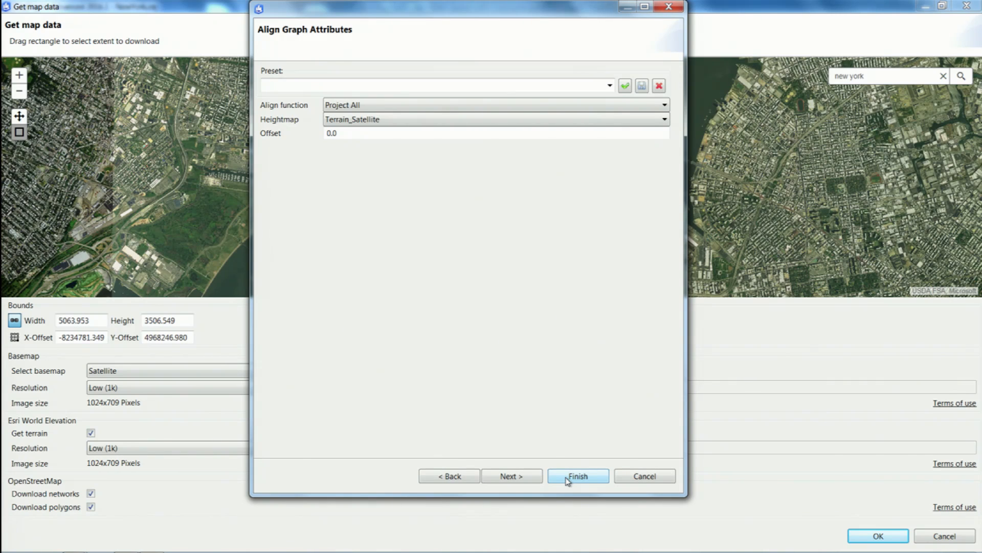
left_click(515, 481)
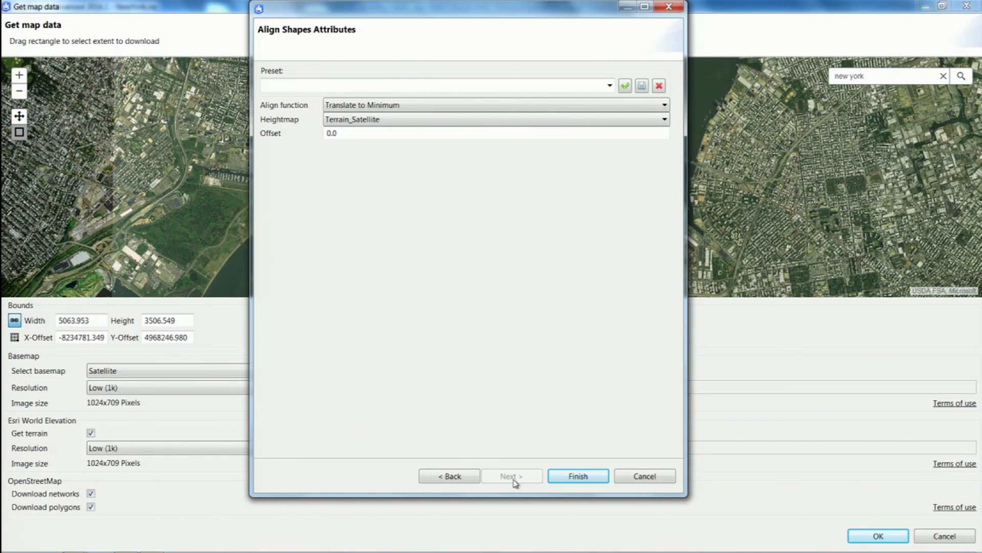
left_click(570, 477)
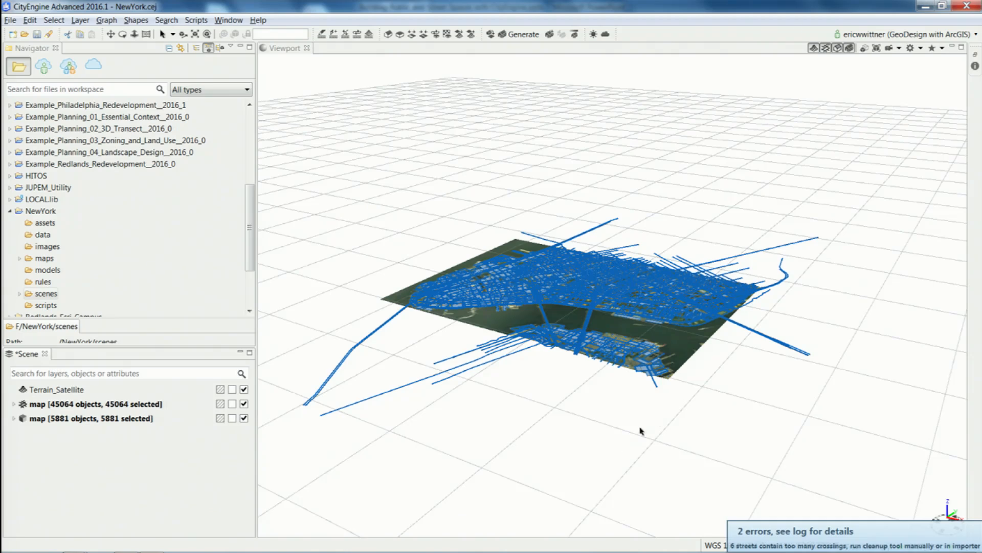
Hide the imported street network layer in the scene.
left_click_drag(672, 407, 609, 436, "alt")
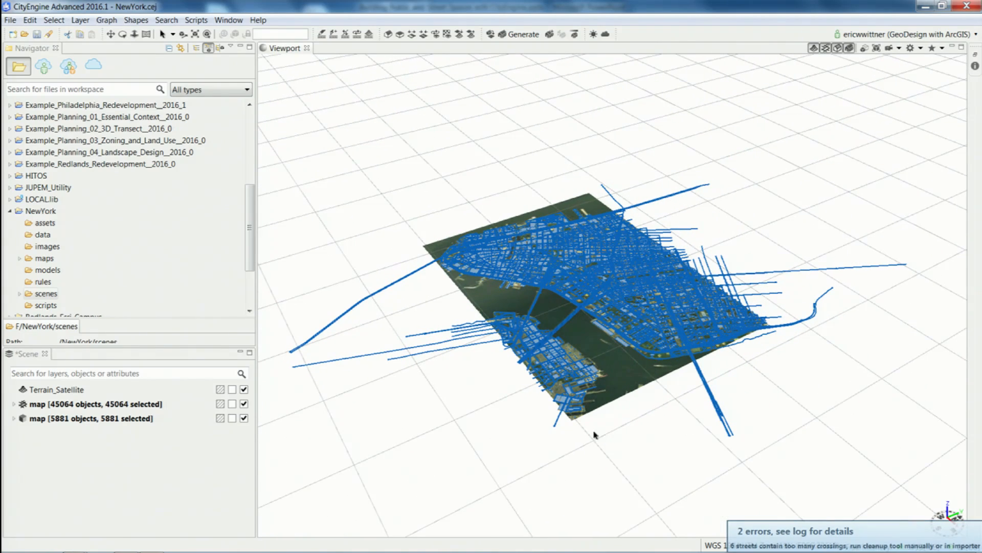
left_click_drag(541, 384, 675, 307, "alt")
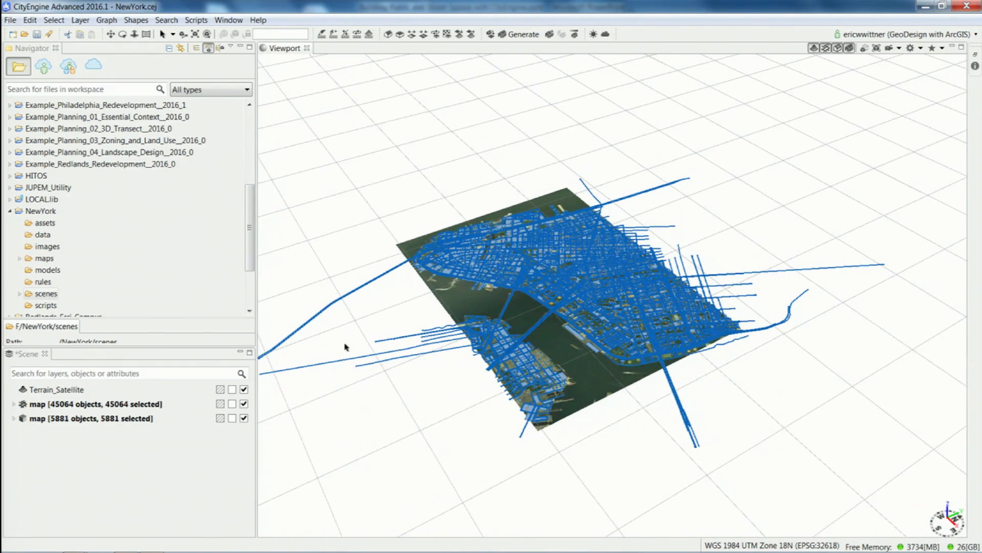
left_click(244, 403)
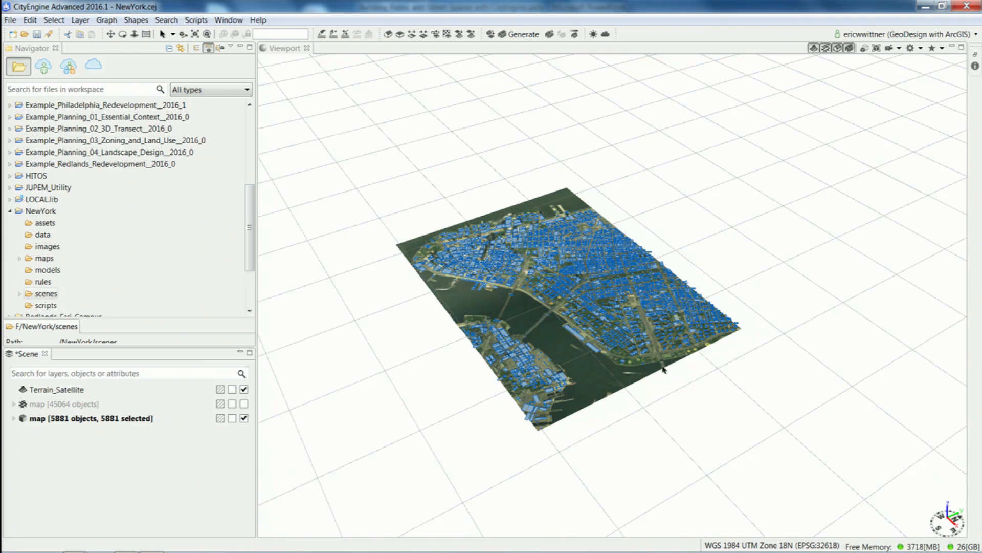
Select the long waterfront building footprint and inspect the rule file assigned to it.
left_click_drag(715, 340, 694, 340, "alt")
scroll(706, 289, "up", 5)
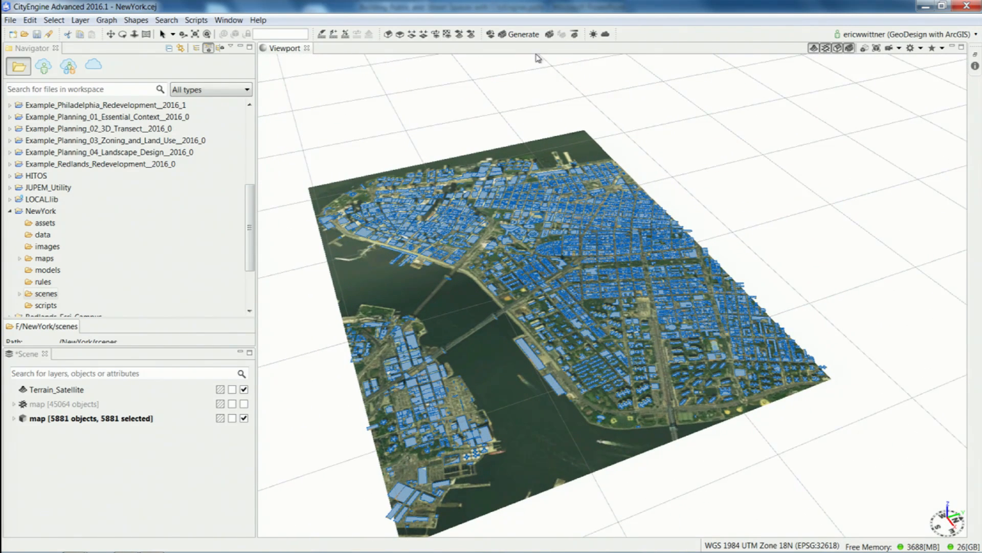
left_click(527, 353)
left_click(529, 353)
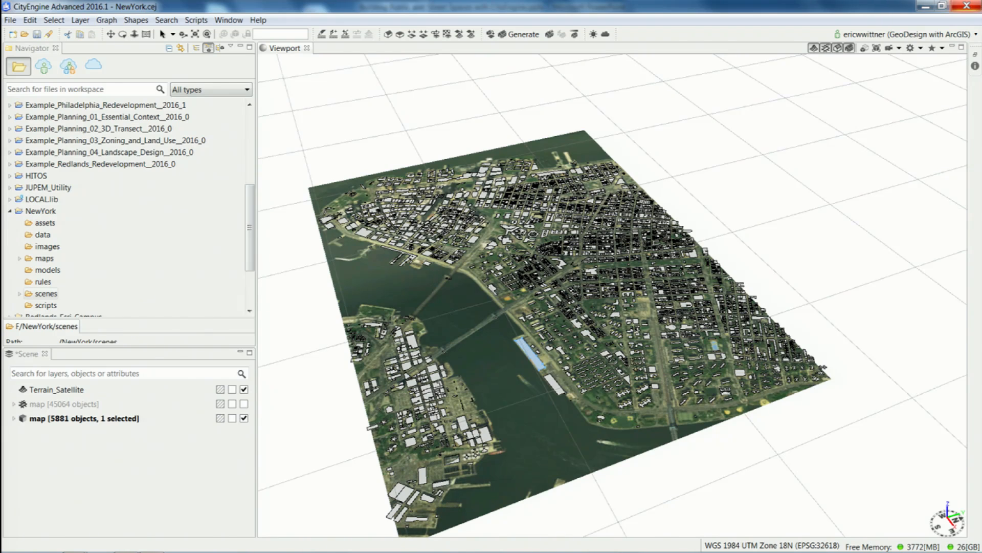
left_click(975, 66)
double_click(856, 118)
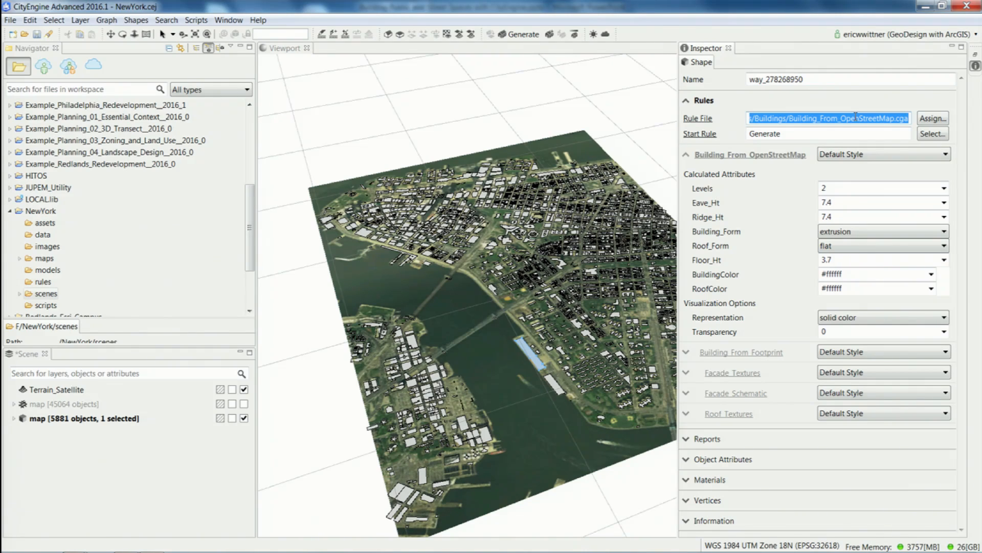
left_click(952, 46)
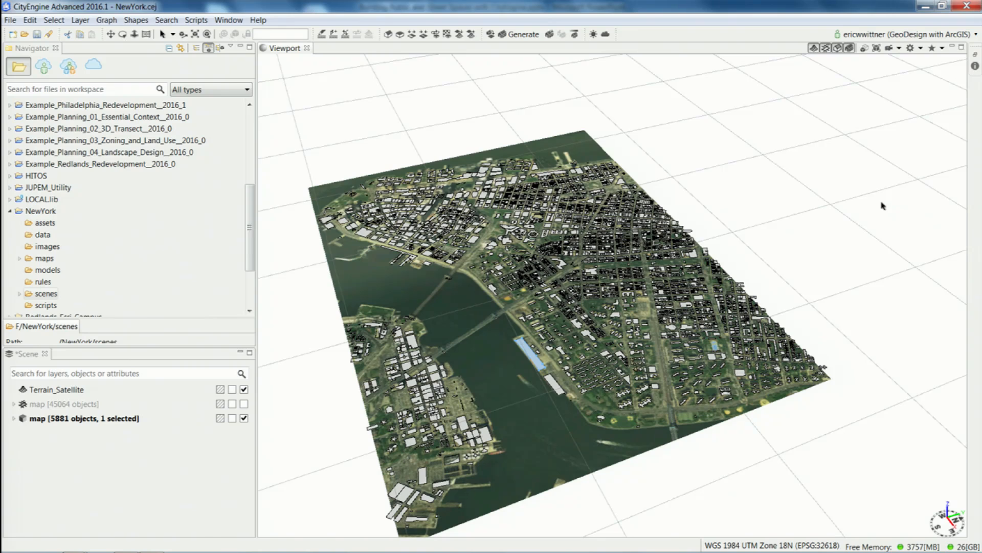
Generate 3D models from all building footprints and turn off the wireframe edges in the viewport.
left_click_drag(840, 525, 309, 102)
left_click(527, 35)
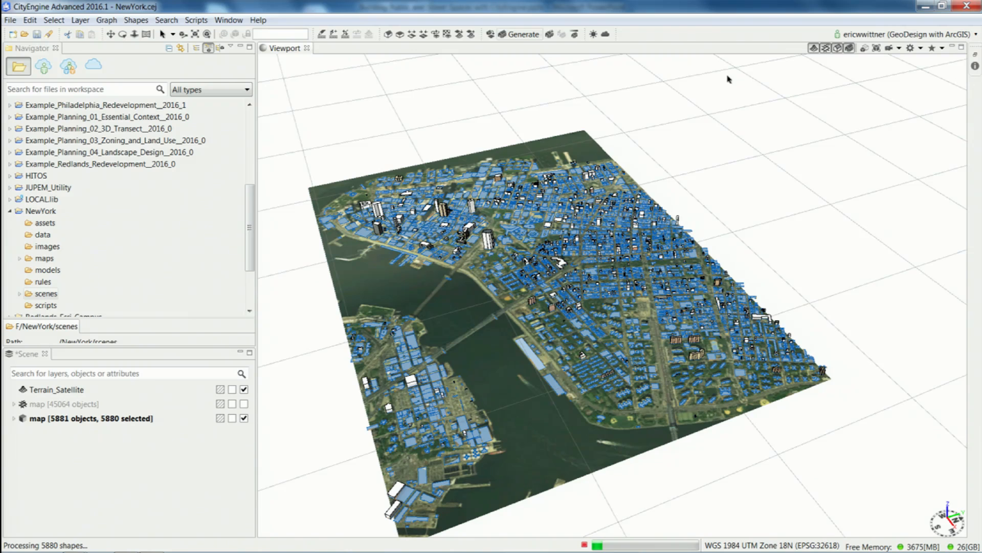
left_click(919, 50)
left_click(870, 114)
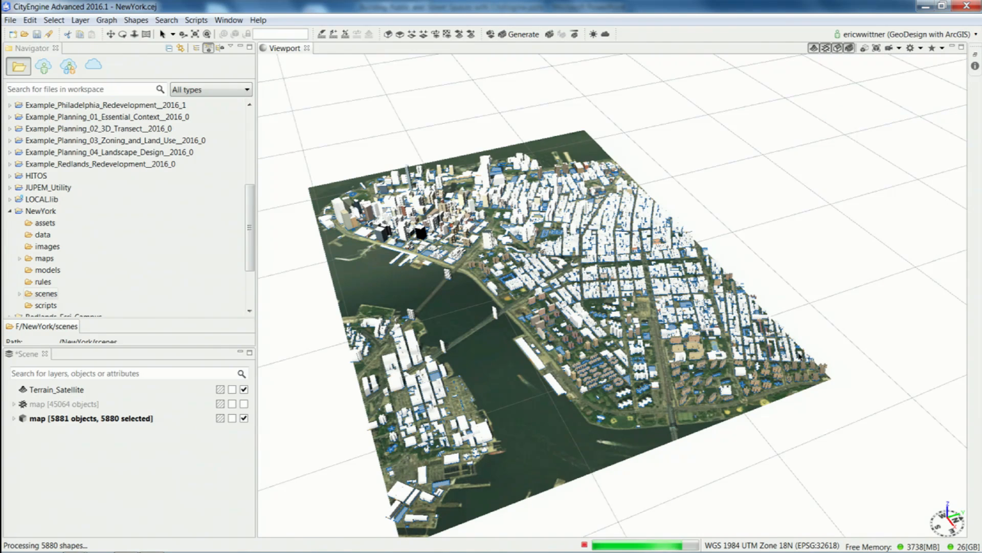
Change the representation of all generated buildings to realistic with facade textures, then clear the selection.
left_click_drag(850, 523, 311, 108)
left_click(975, 66)
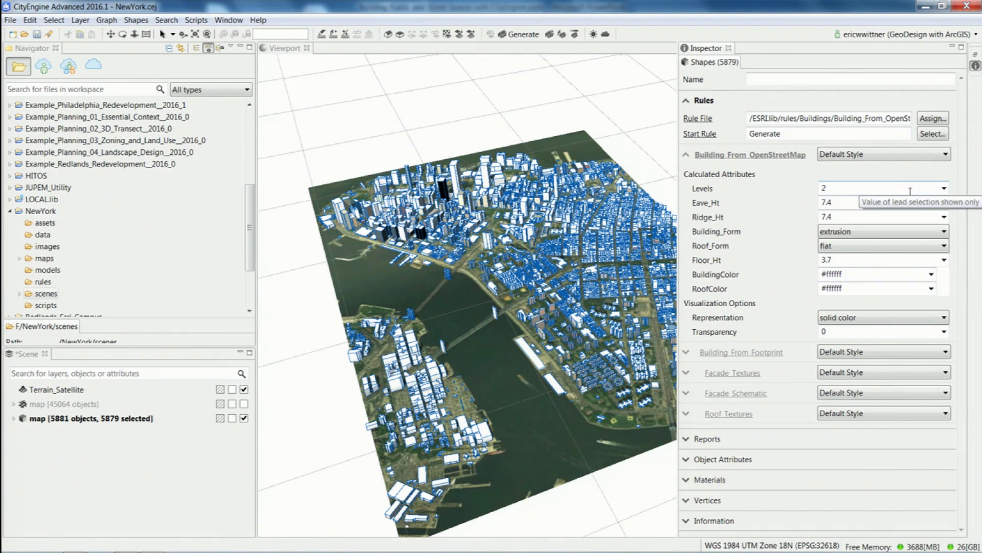
left_click(903, 317)
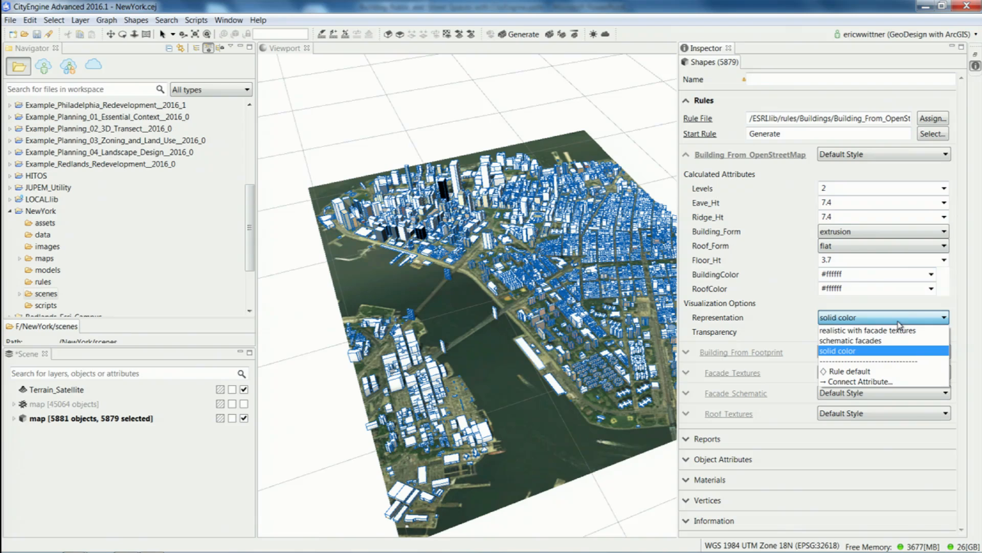
left_click(886, 330)
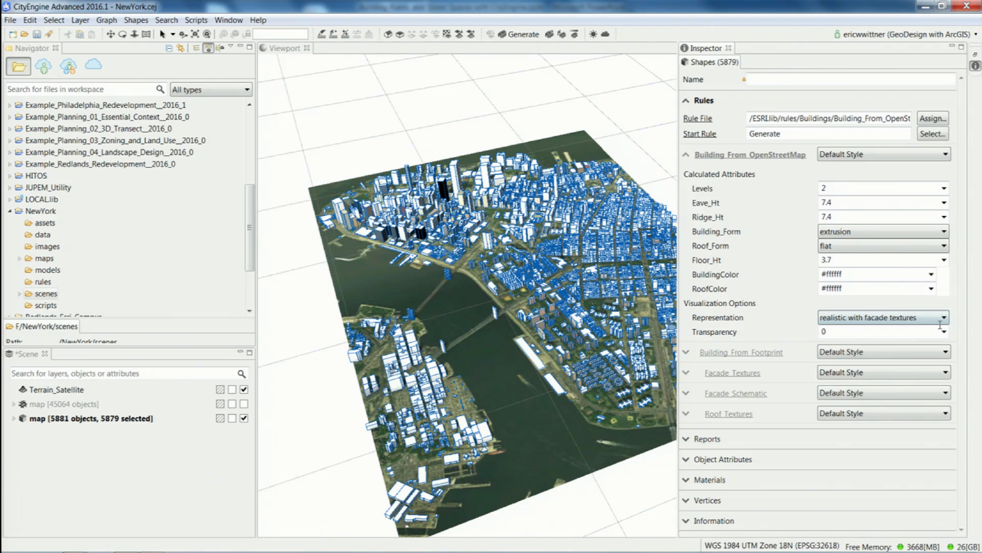
left_click(953, 48)
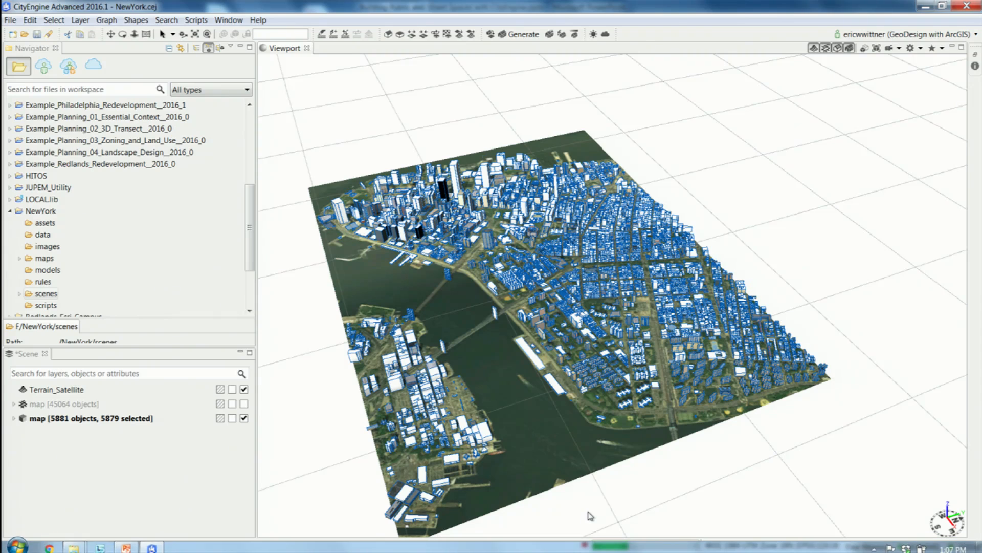
left_click(713, 475)
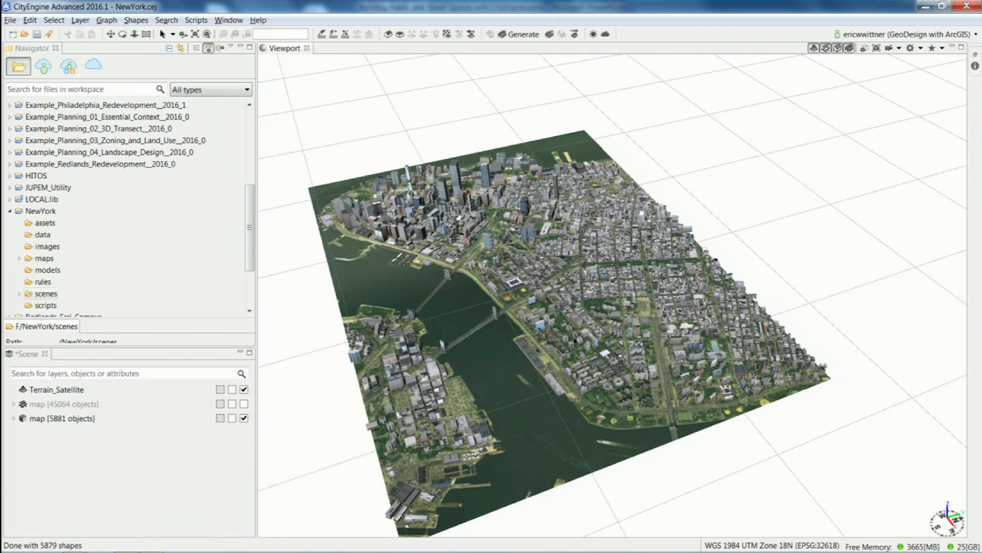
Examine the textured buildings and bridges around Lower Manhattan from closer viewpoints.
scroll(574, 340, "up", 5)
left_click_drag(574, 340, 546, 384, "alt")
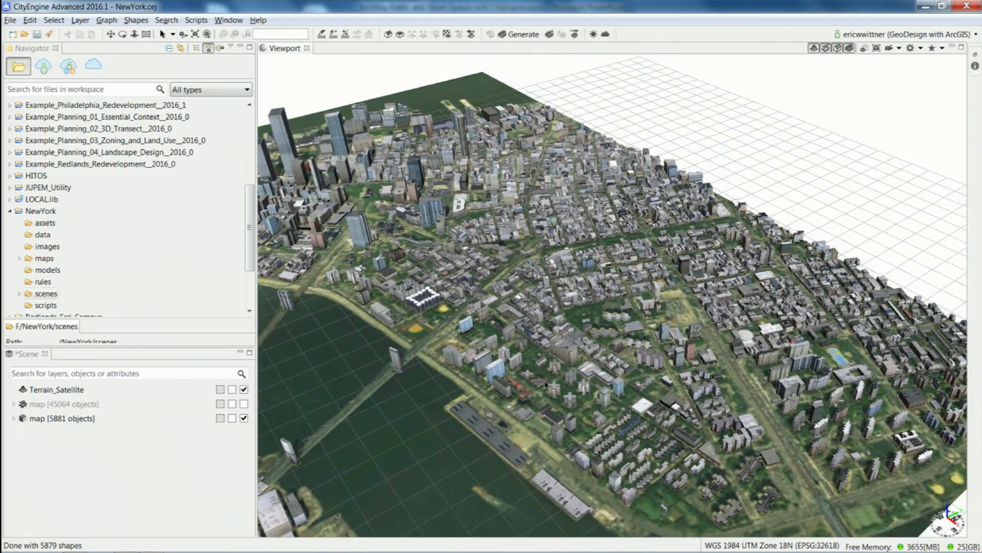
middle_click_drag(546, 384, 631, 431, "alt")
left_click_drag(602, 413, 607, 401, "alt")
middle_click_drag(545, 380, 606, 408, "alt")
left_click_drag(607, 409, 555, 393, "alt")
middle_click_drag(555, 393, 525, 366, "alt")
left_click_drag(564, 387, 580, 325, "alt")
scroll(563, 427, "up", 2)
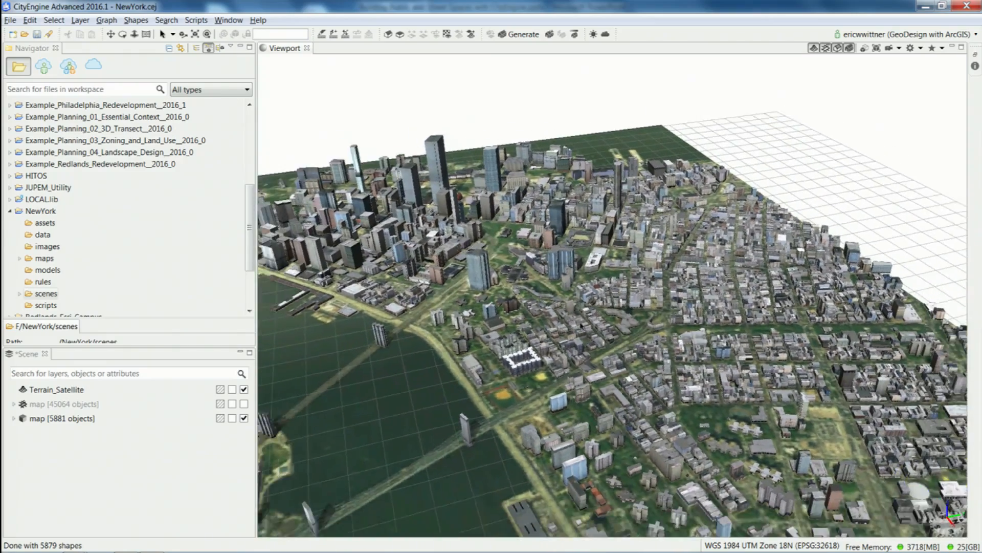
Select the buildings around Lower Manhattan and the adjoining waterfront, and look over the available model export formats.
scroll(647, 334, "down", 6)
left_click_drag(671, 348, 377, 149)
left_click(11, 20)
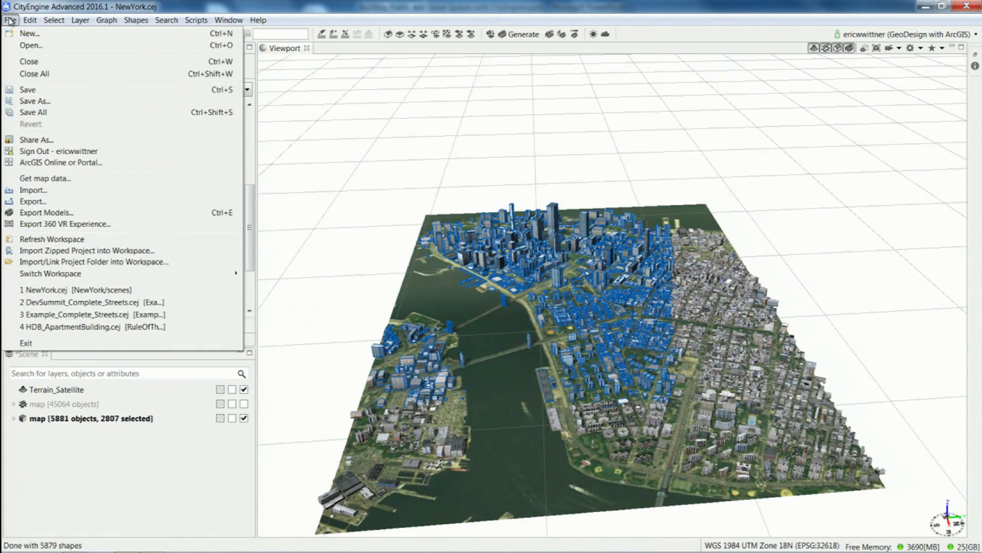
left_click(63, 213)
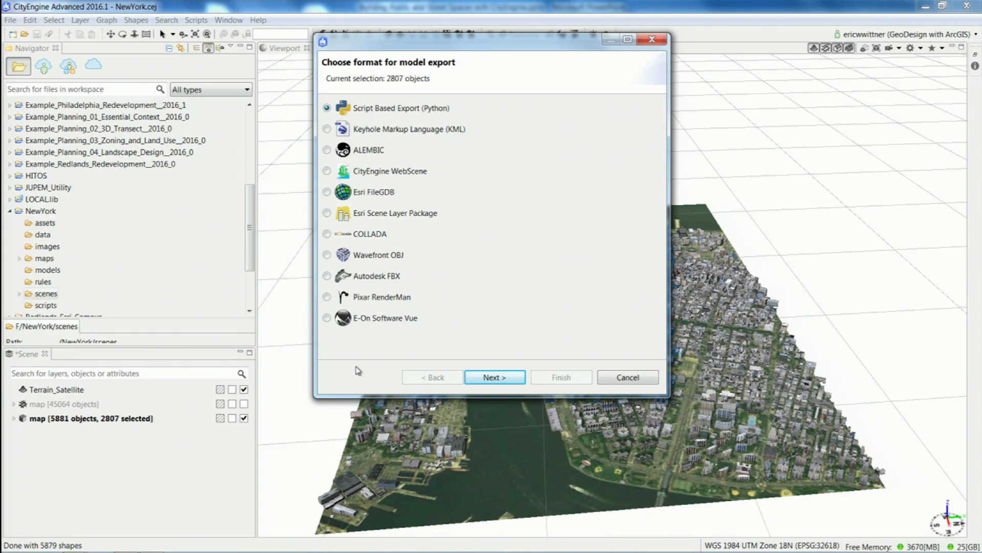
left_click(634, 377)
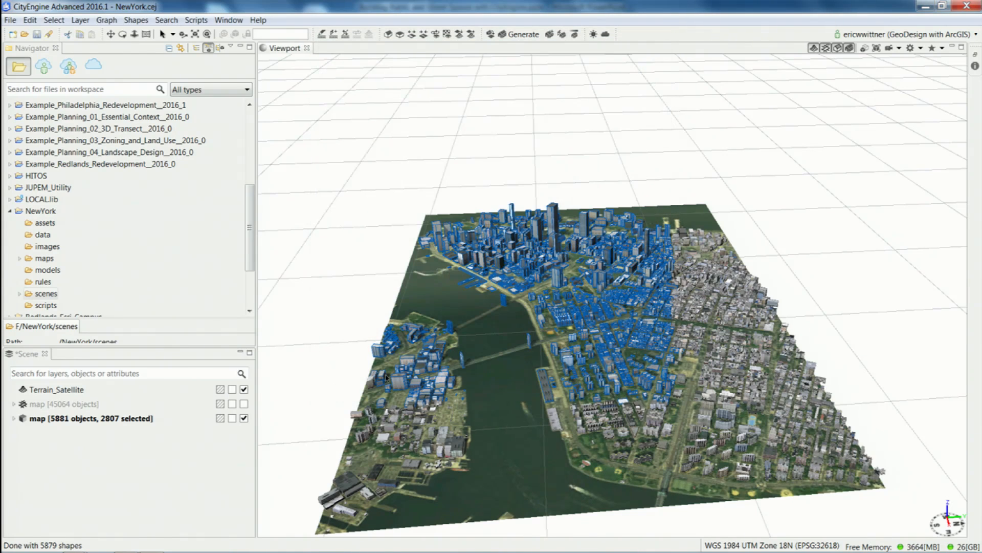
Open the scene DevSummit_Complete_Streets.cej from Example_Complete_Streets__2016_0 without saving NewYork.cej, and regenerate its saved models.
left_click_drag(373, 318, 414, 327, "alt")
middle_click_drag(410, 326, 390, 287, "alt")
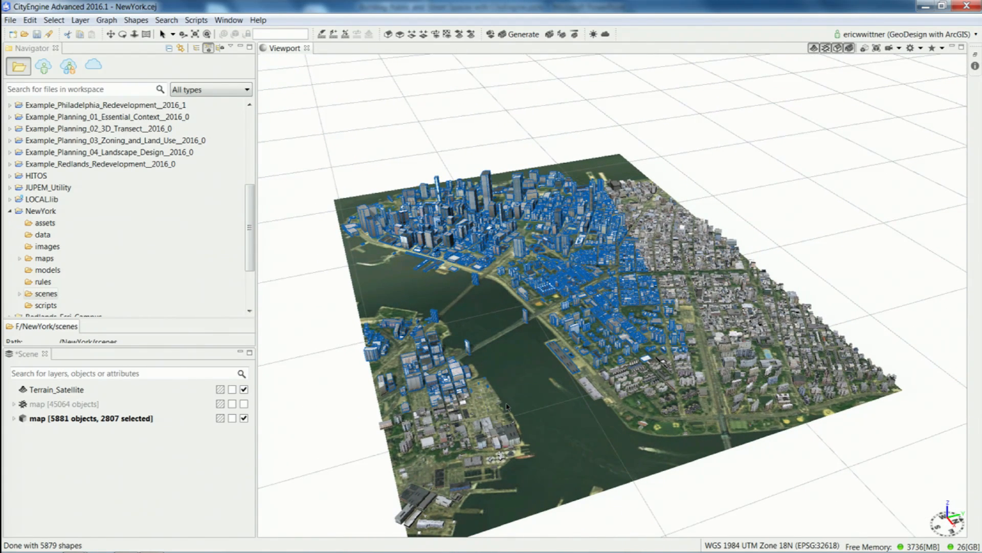
left_click(13, 212)
left_click_drag(250, 213, 256, 137)
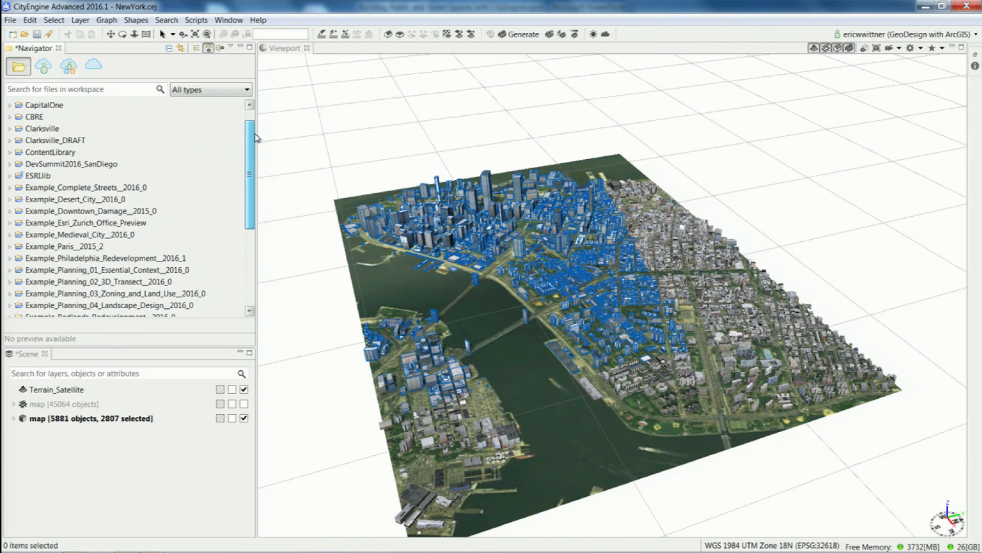
left_click(10, 188)
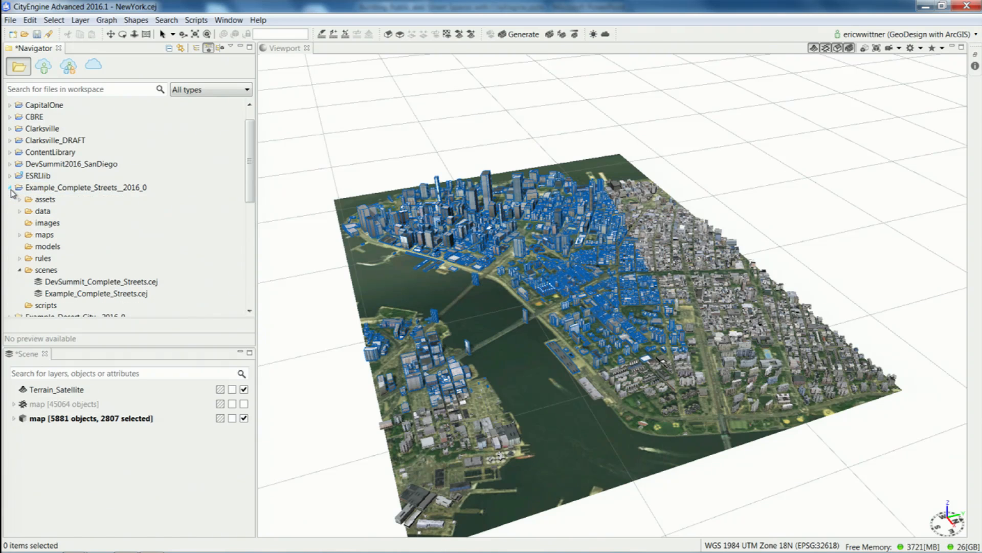
left_click(65, 285)
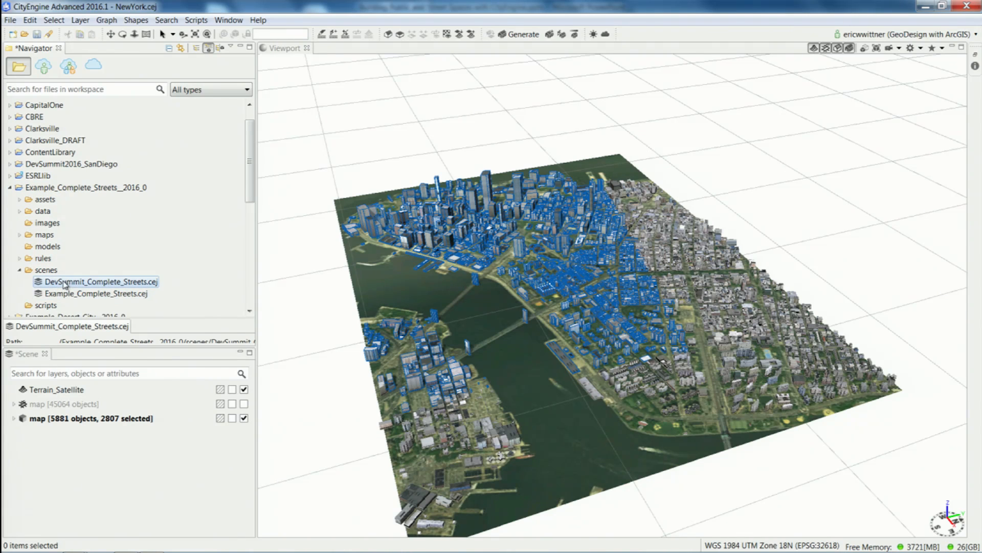
double_click(65, 285)
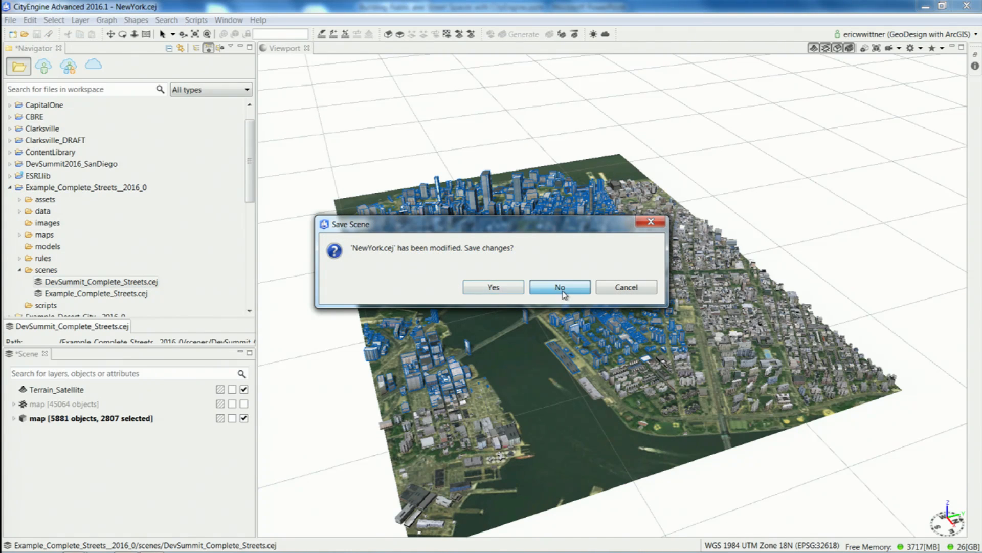
left_click(560, 288)
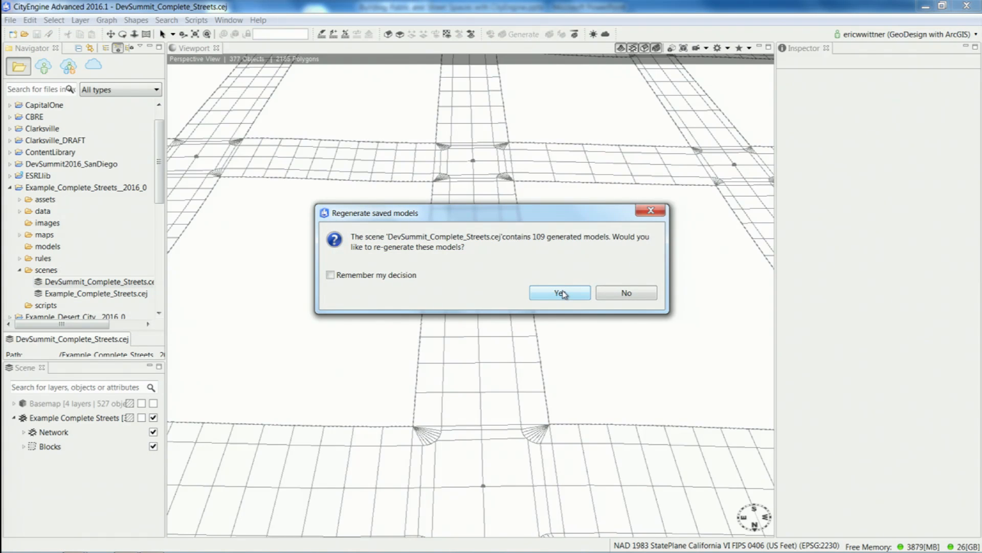
left_click(560, 292)
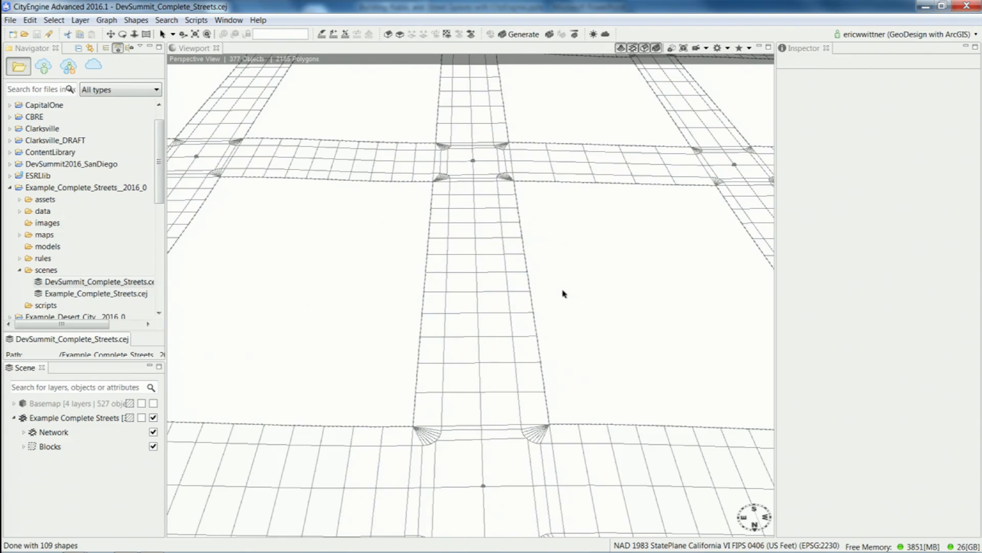
Select the central street segment together with its sidewalks and generate their 3D models.
left_click_drag(560, 321, 599, 256)
key("alt")
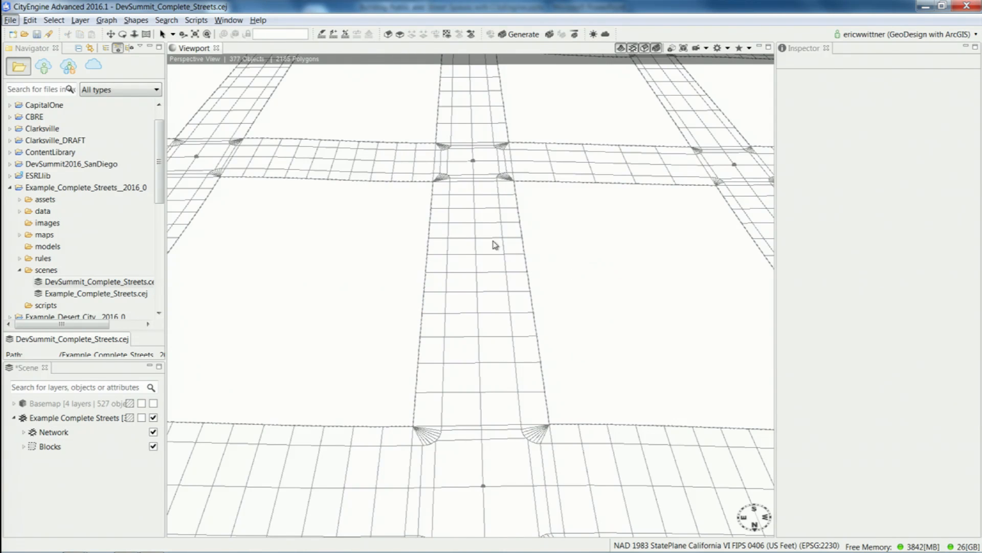
left_click(570, 290)
left_click_drag(566, 309, 407, 232)
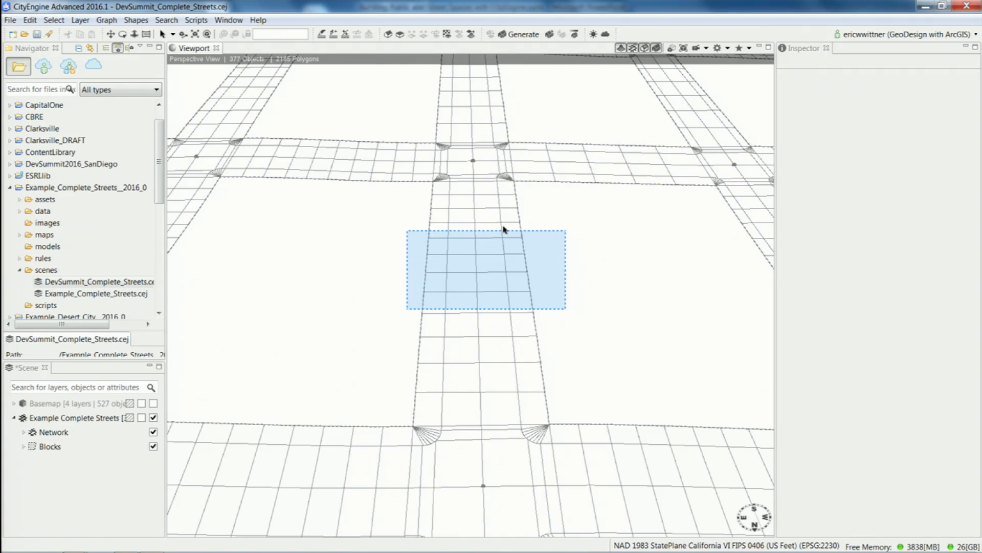
left_click(533, 34)
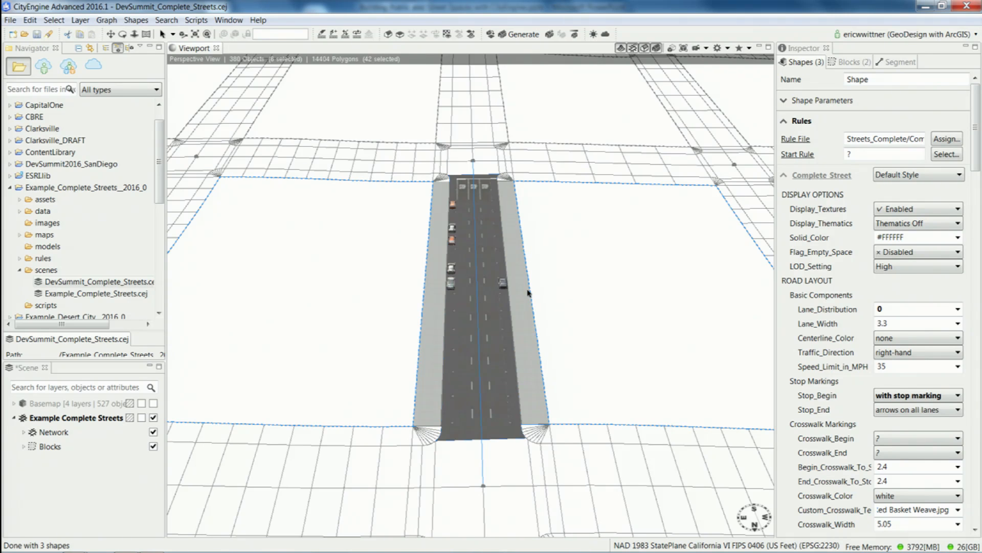
Select only the roadway shape of the generated street and look through its Complete Street rule attributes.
scroll(516, 281, "up", 5)
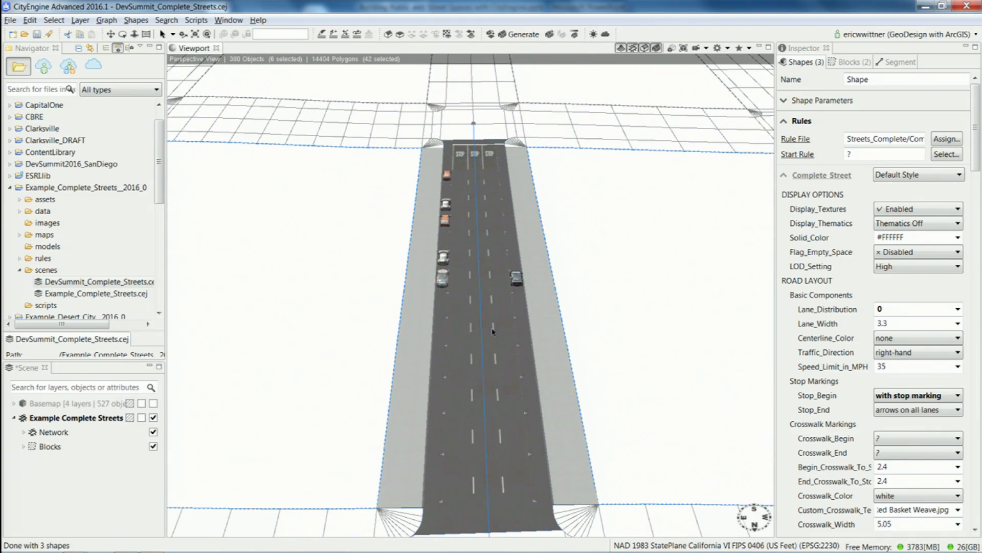
left_click_drag(517, 334, 586, 302, "alt")
left_click(645, 328)
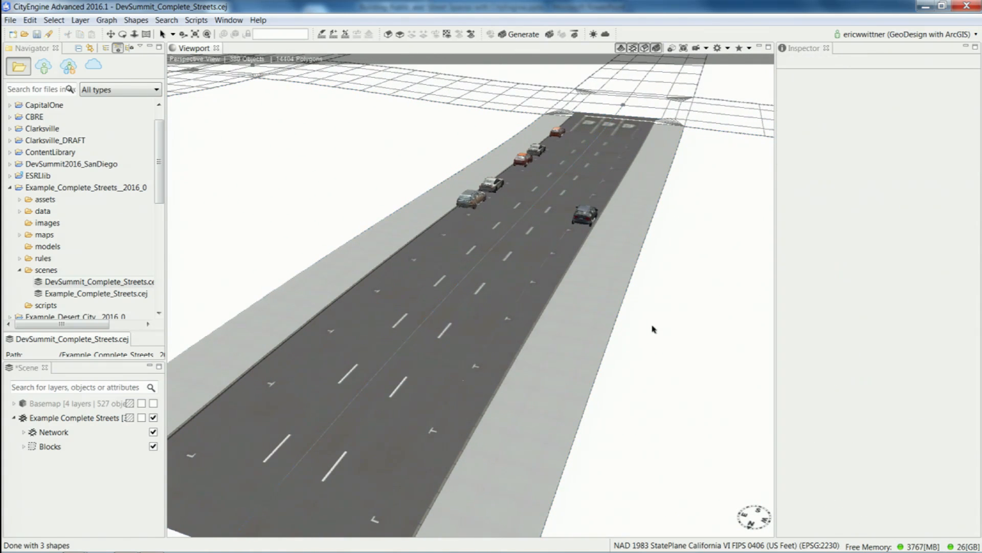
left_click(536, 290)
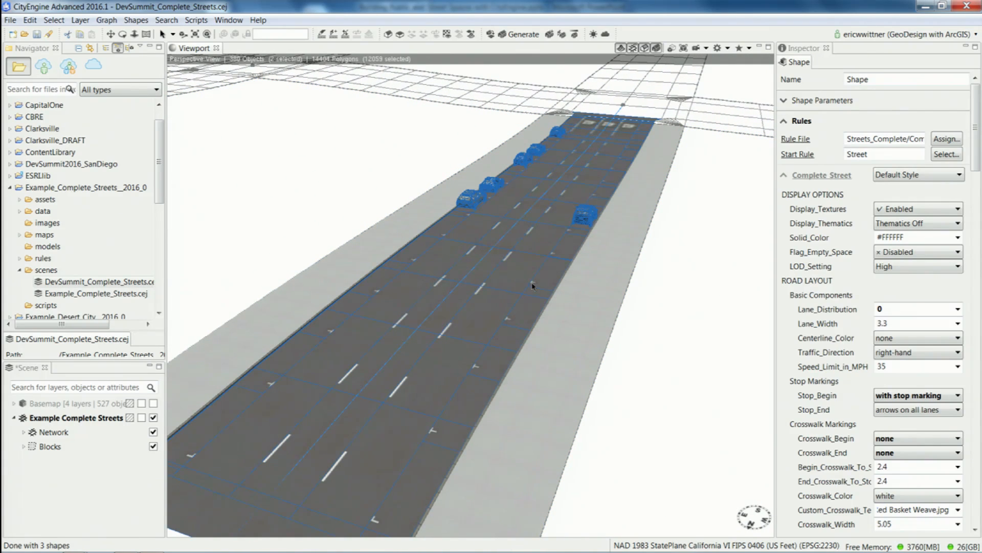
scroll(978, 139, "down", 2)
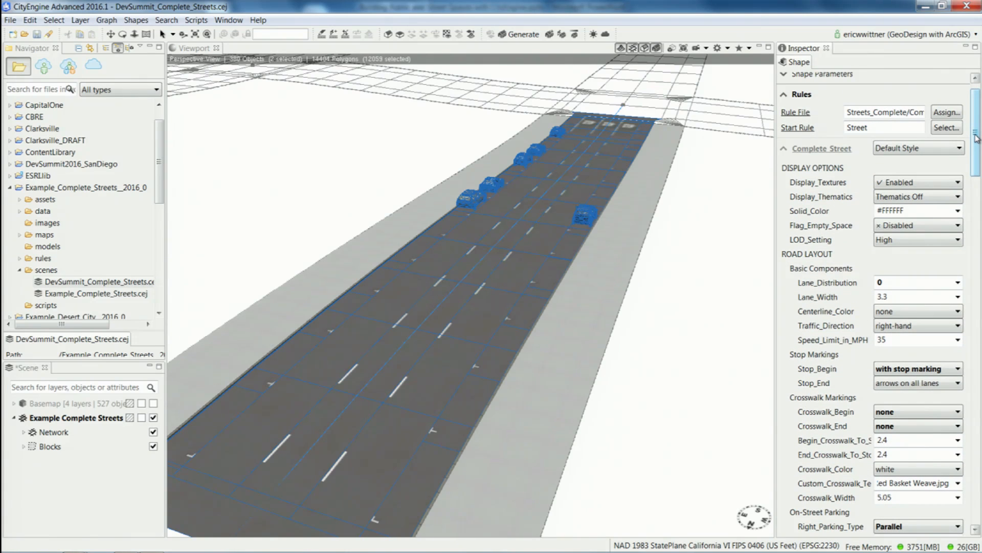
left_click_drag(978, 137, 978, 154)
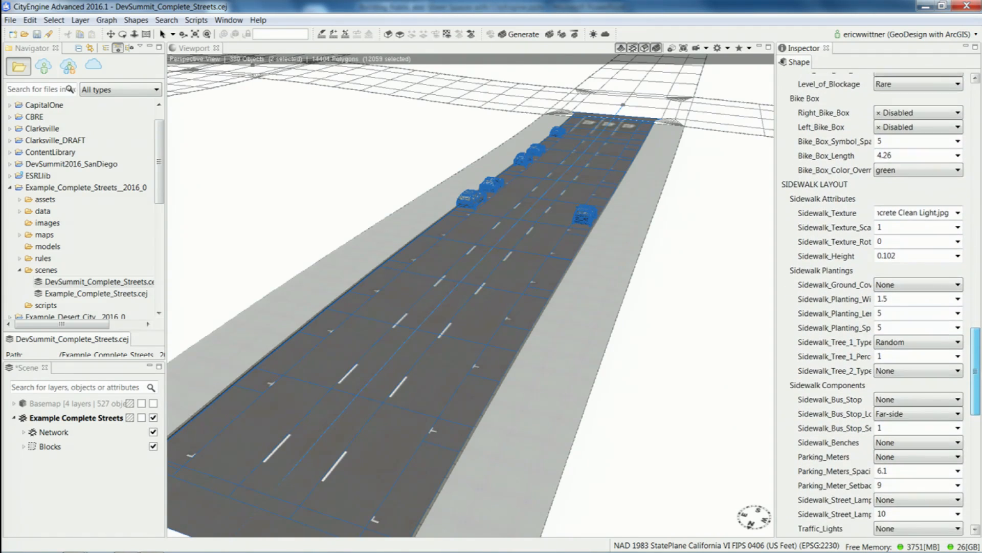
left_click_drag(976, 423, 977, 182)
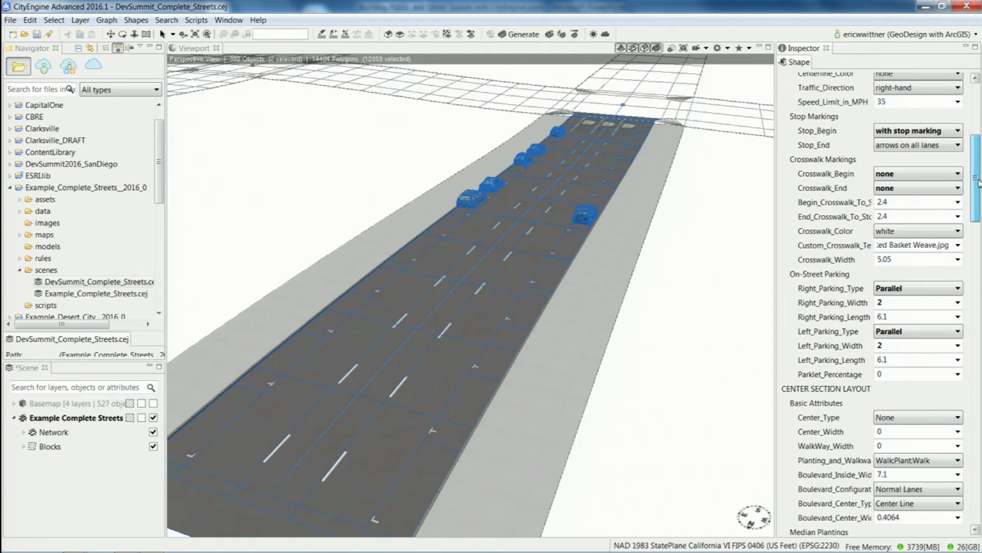
Set the roadway's lane width to 3 and its traffic direction to left-hand.
scroll(956, 175, "up", 3)
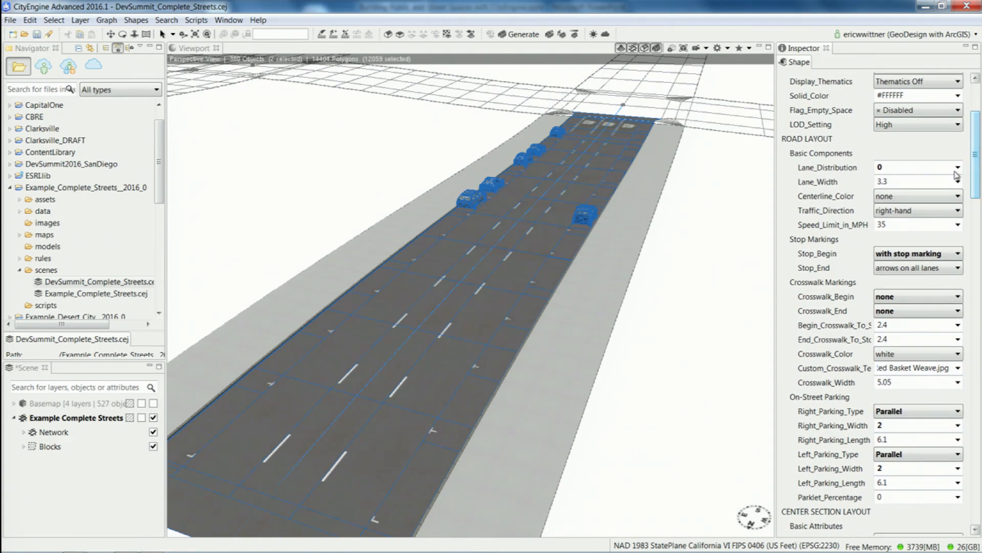
type("3")
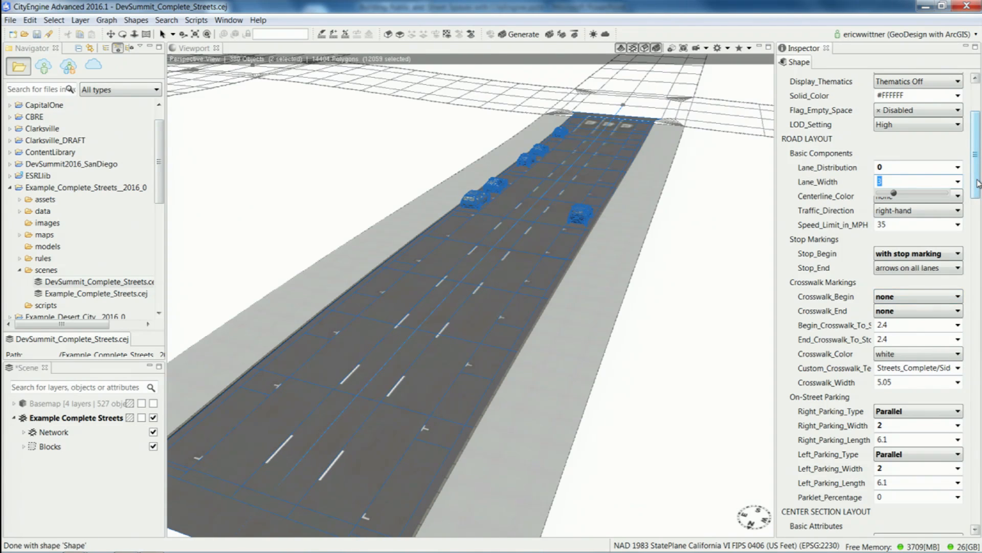
left_click(955, 212)
left_click(935, 234)
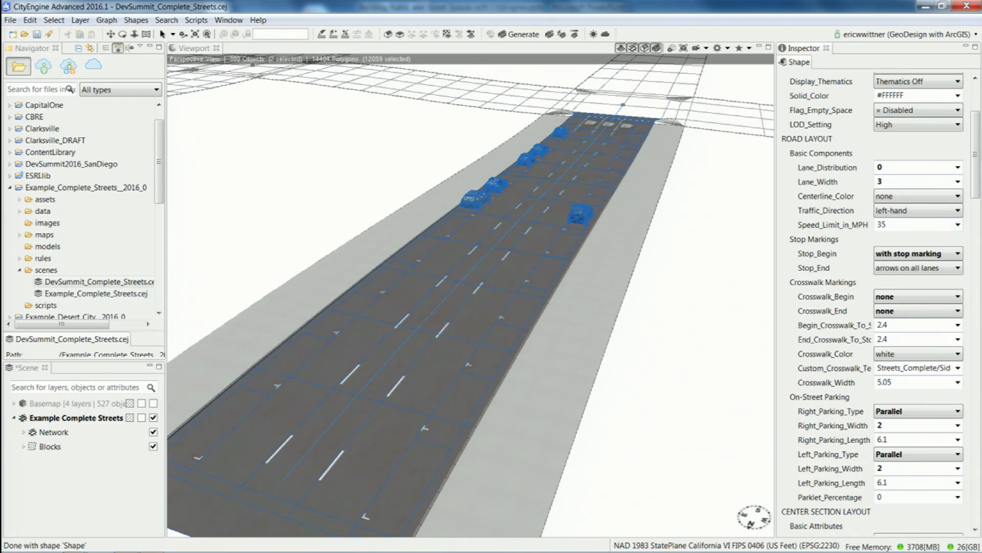
Set the roadway's beginning crosswalk to ladder and its end crosswalk to transverse.
left_click_drag(976, 163, 977, 184)
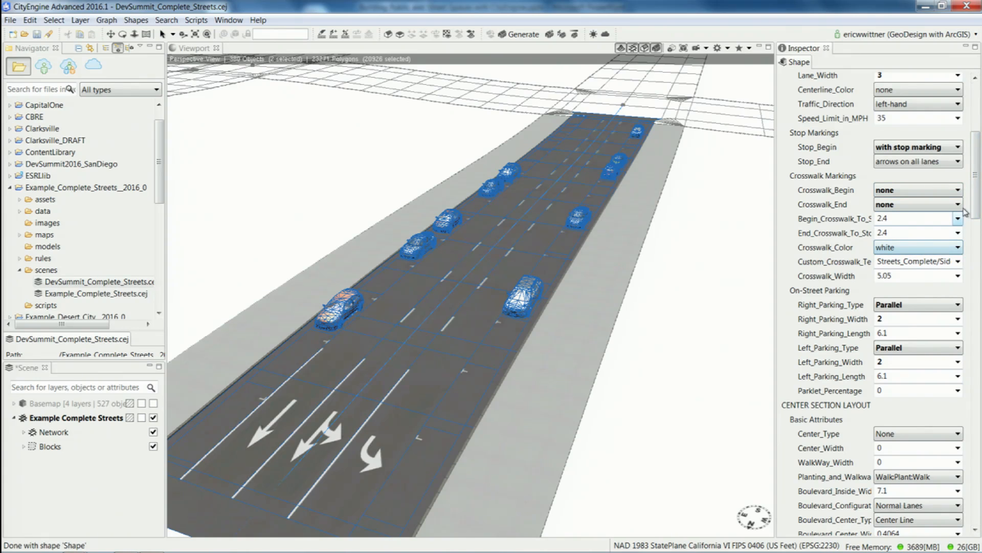
left_click_drag(977, 190, 978, 203)
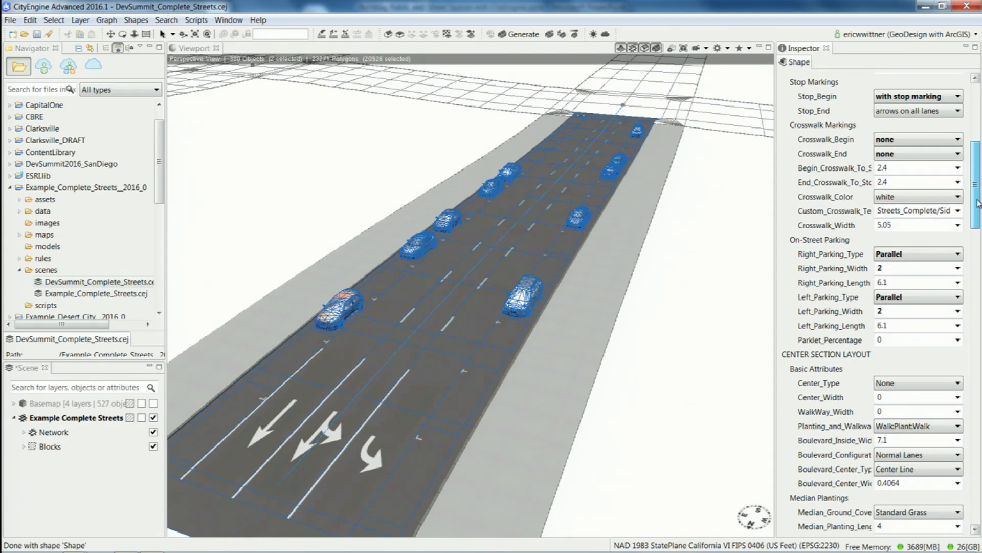
left_click(910, 142)
left_click(901, 173)
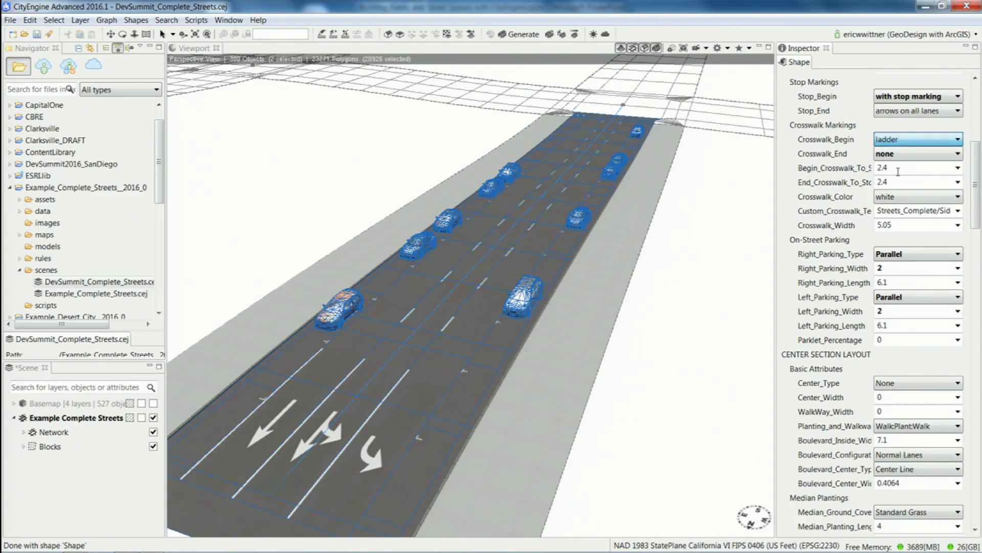
left_click(946, 154)
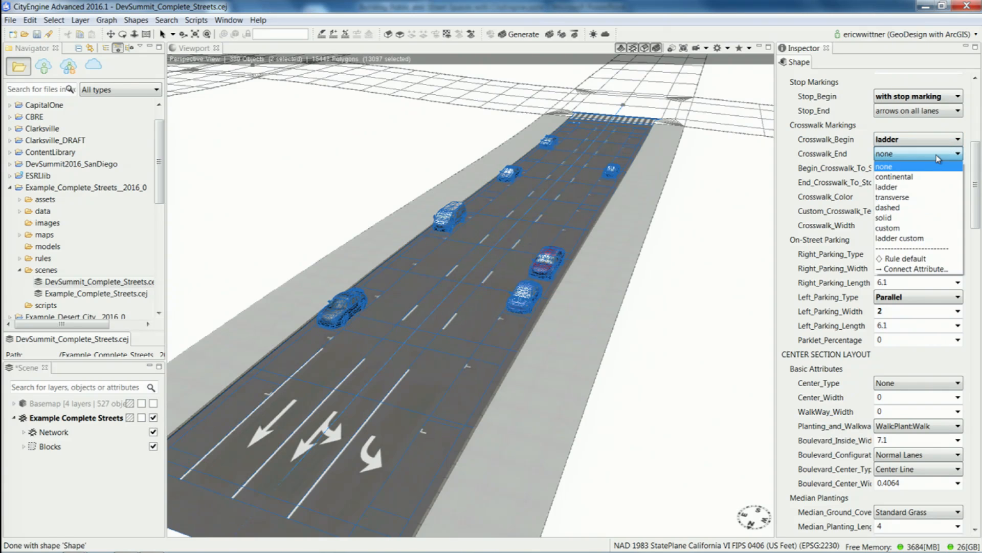
left_click(917, 198)
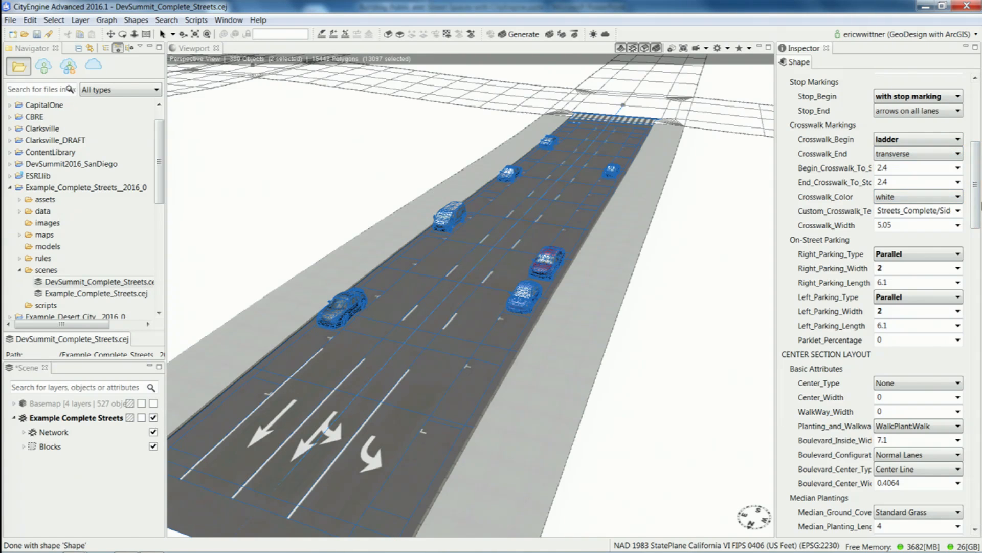
Try Angled Nose In parking with a width of 4 on the right of the roadway, and switch its parking type to None.
left_click_drag(975, 193, 977, 203)
left_click(929, 206)
left_click(918, 239)
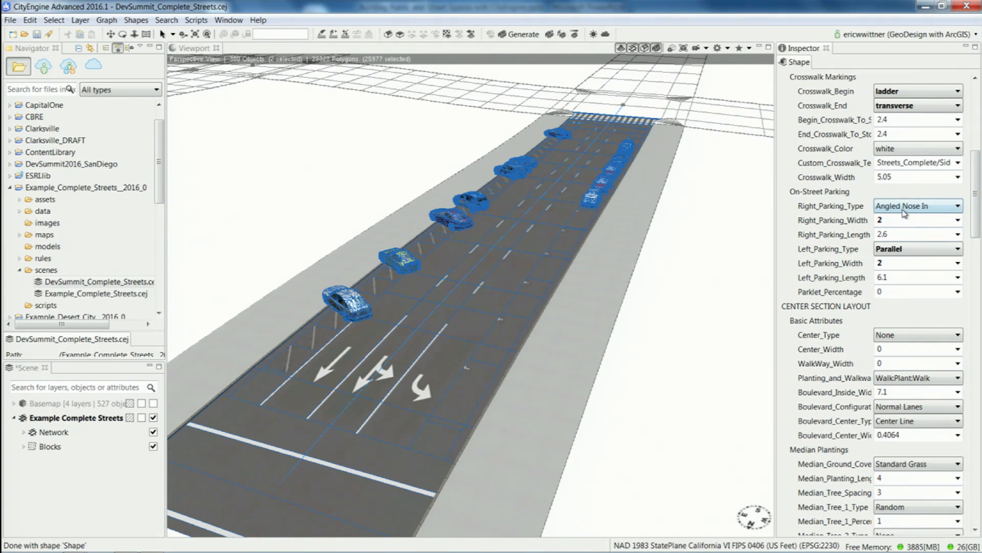
left_click(900, 220)
type("4")
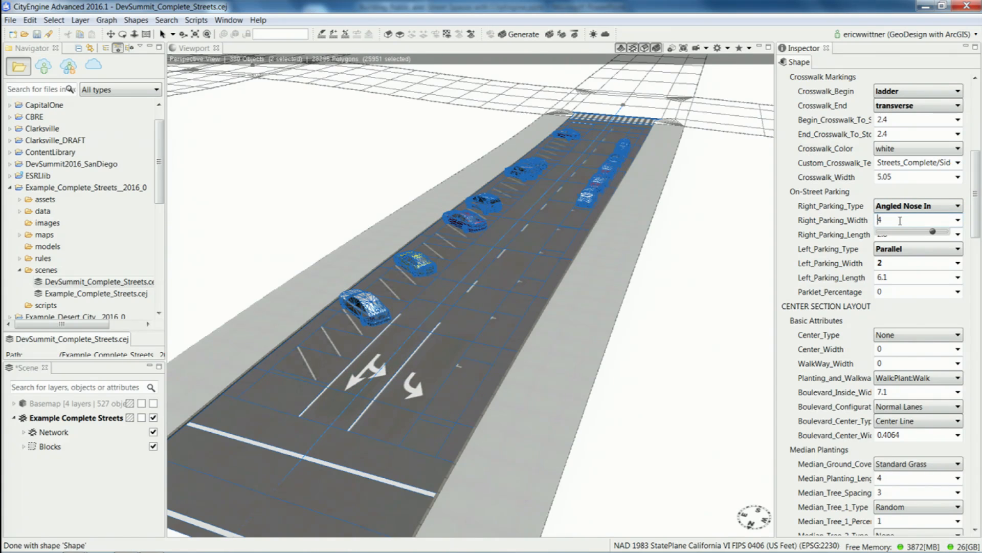
left_click(915, 206)
left_click(898, 211)
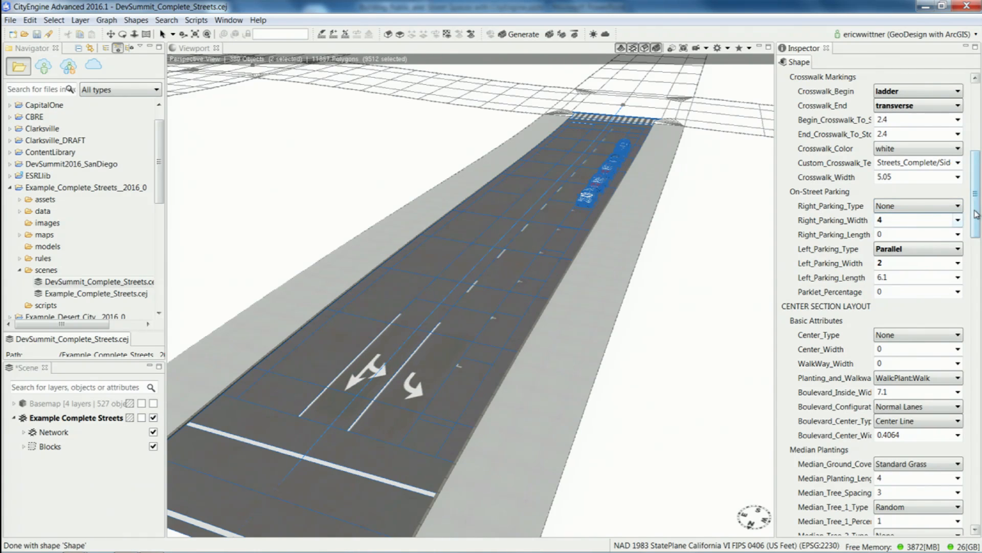
Set the roadway's center type to Median with a center width of 2, and open the boulevard configuration options.
left_click_drag(977, 207, 978, 232)
left_click(924, 203)
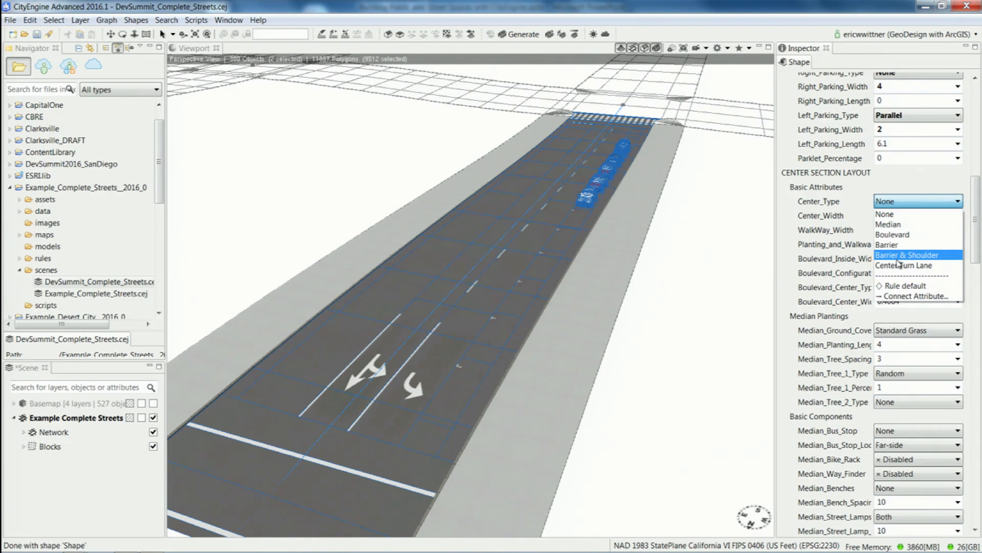
left_click(888, 224)
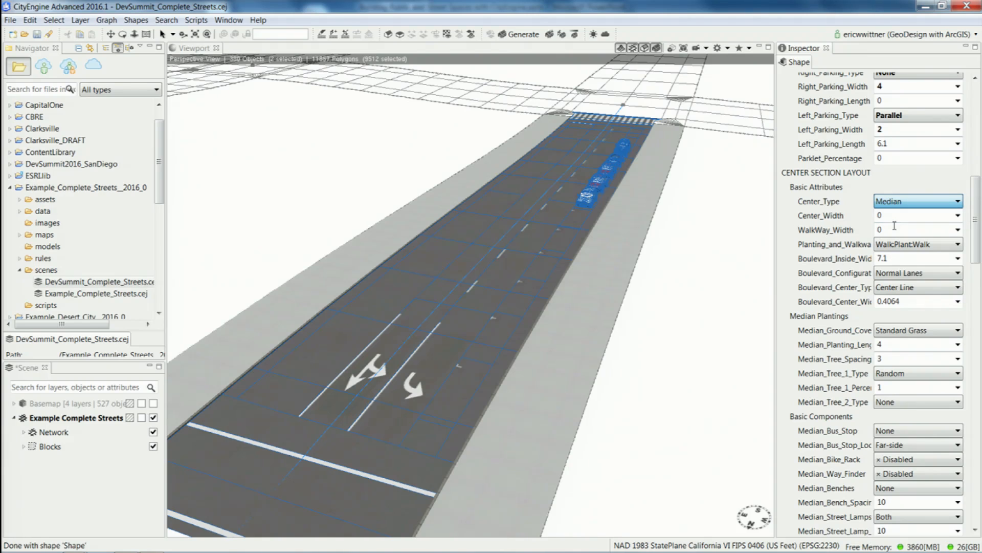
left_click(898, 215)
type("2")
key("Return")
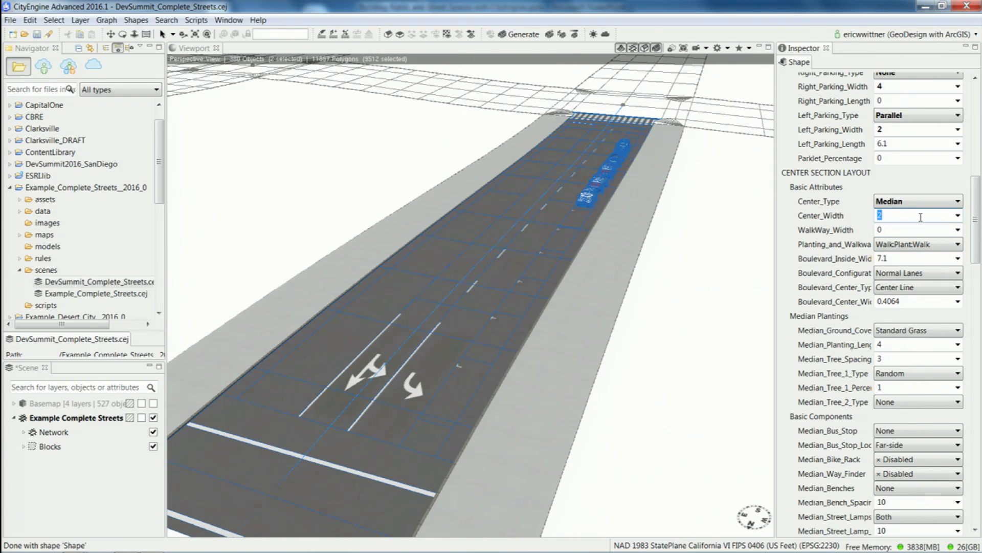
key("Tab")
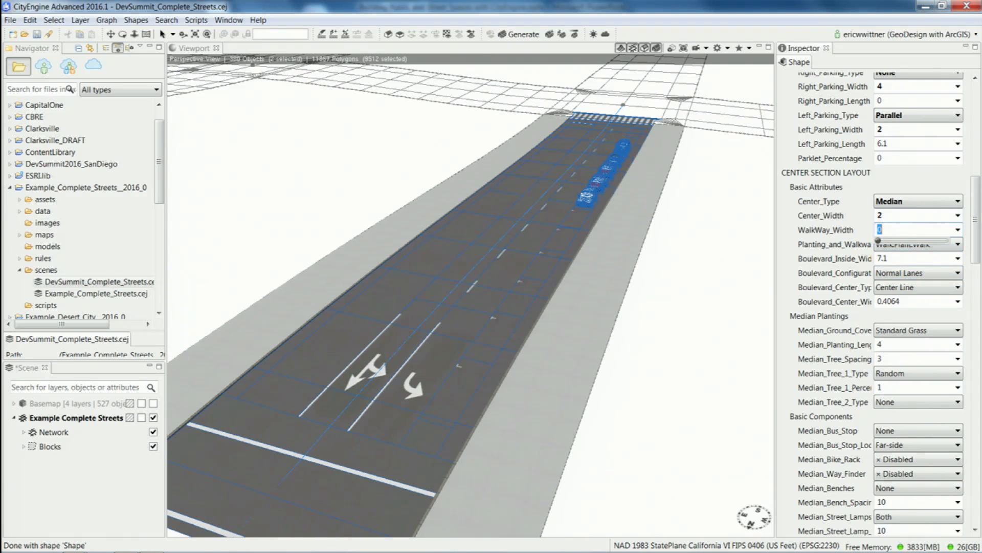
left_click(940, 272)
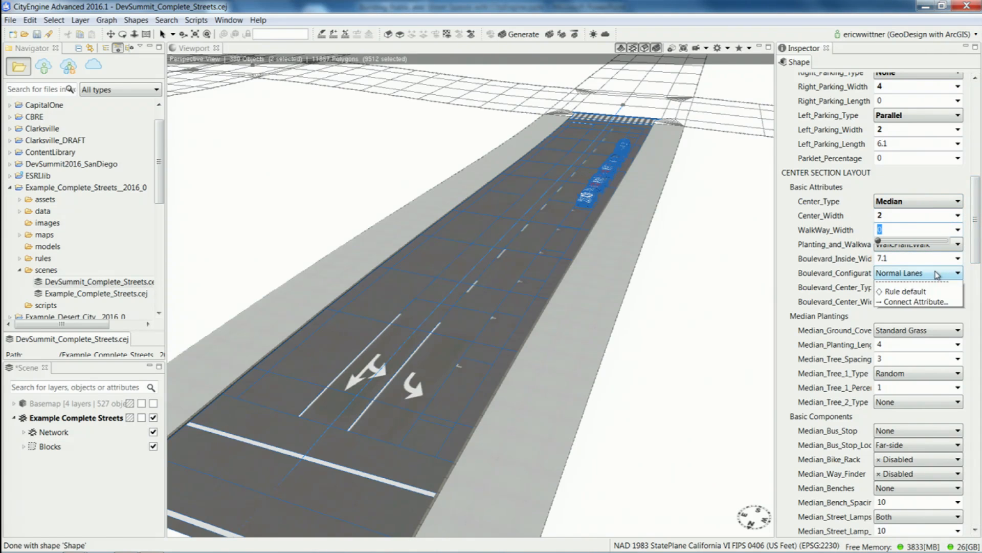
Try Bus Lanes as the roadway's boulevard configuration, and switch it to Normal Lanes.
left_click(918, 291)
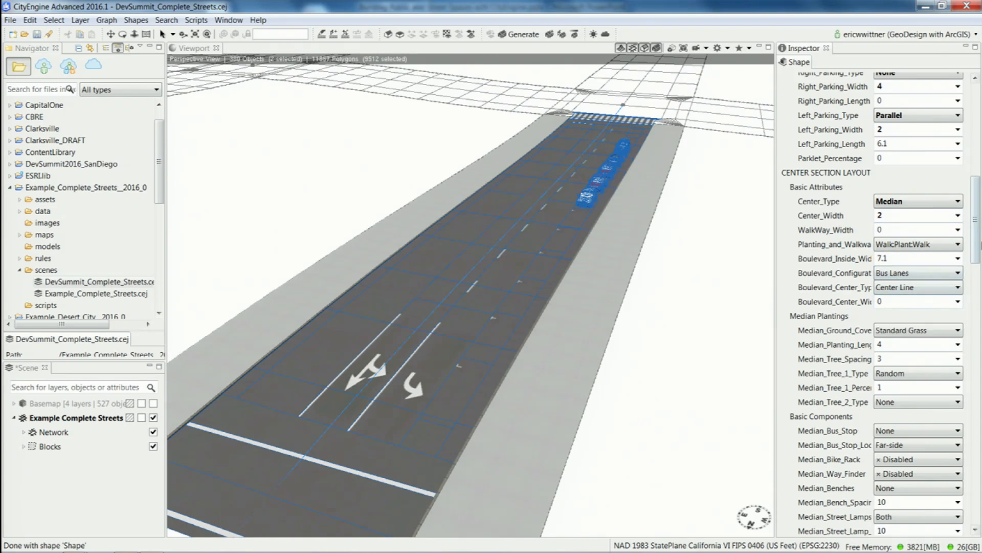
left_click_drag(976, 229, 976, 230)
left_click(943, 269)
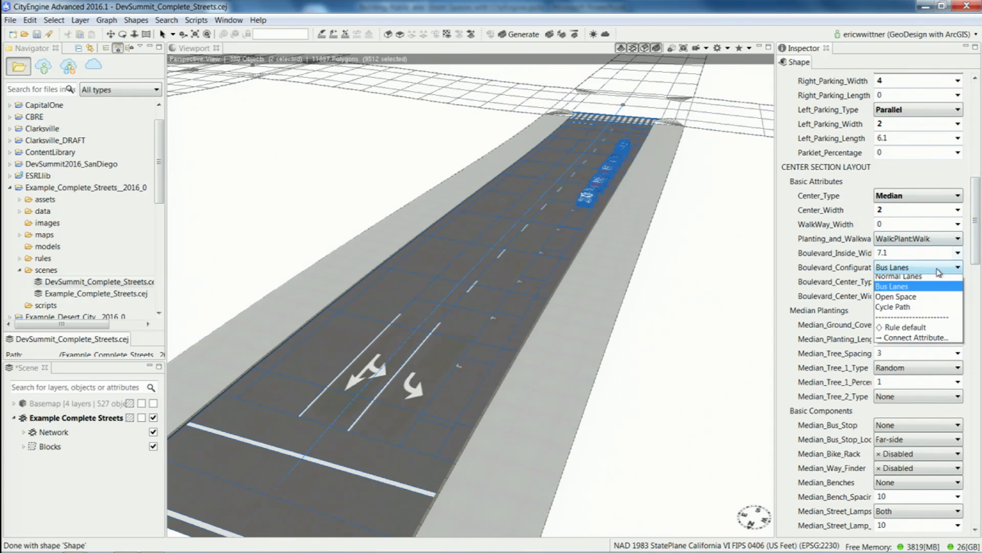
left_click(920, 281)
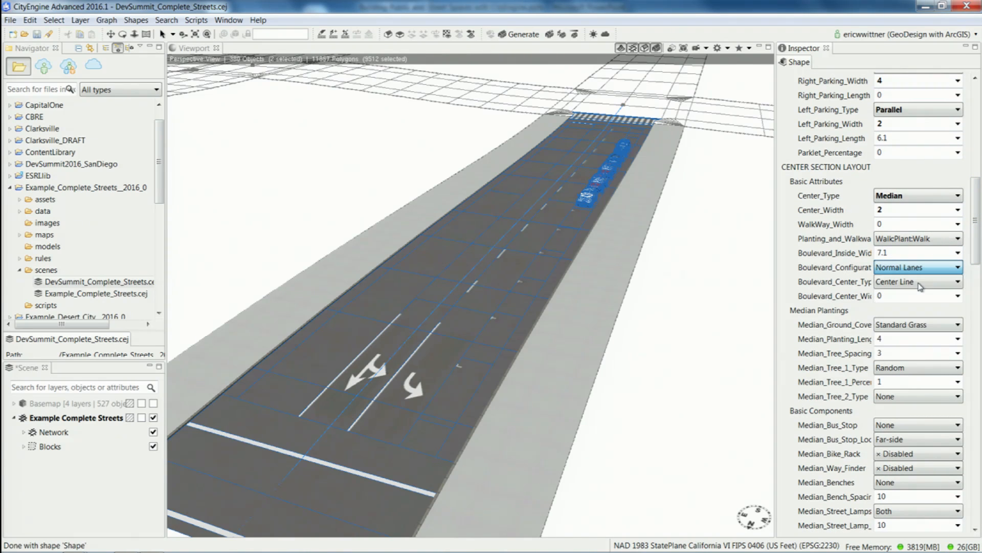
Set the center section's planting and walkway layout to Walk:Plant with a center width of 4, keeping Median as the center type.
left_click(944, 239)
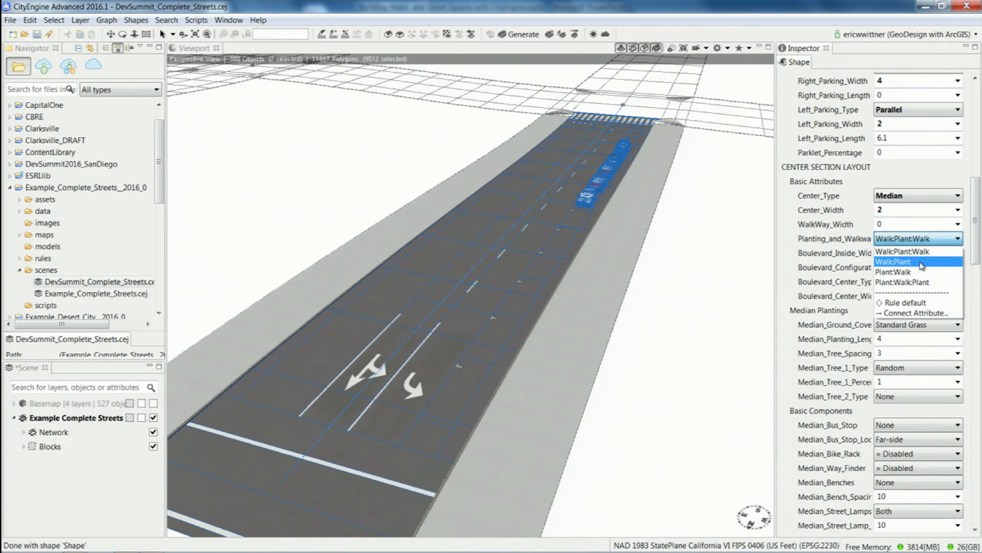
left_click(921, 263)
left_click(937, 211)
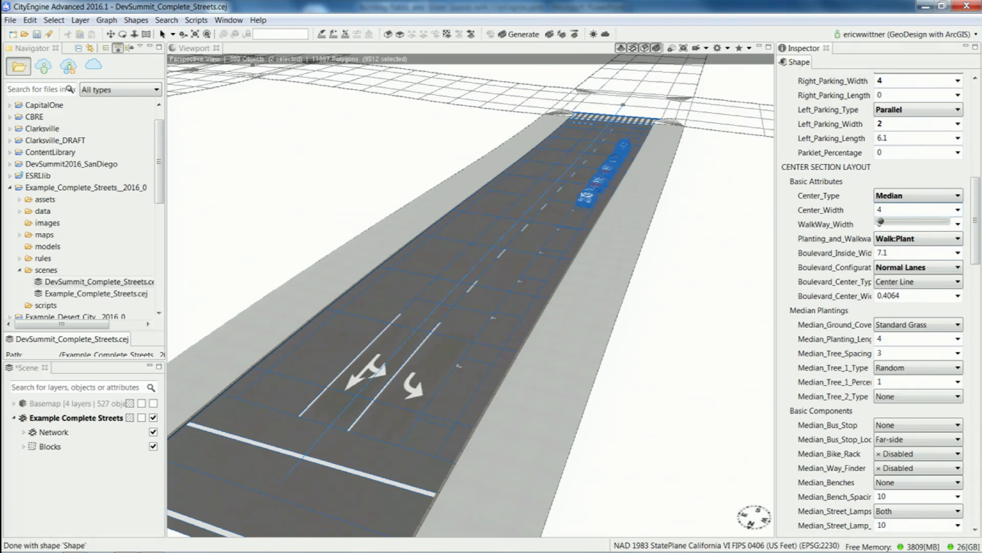
scroll(900, 205, "down", 3)
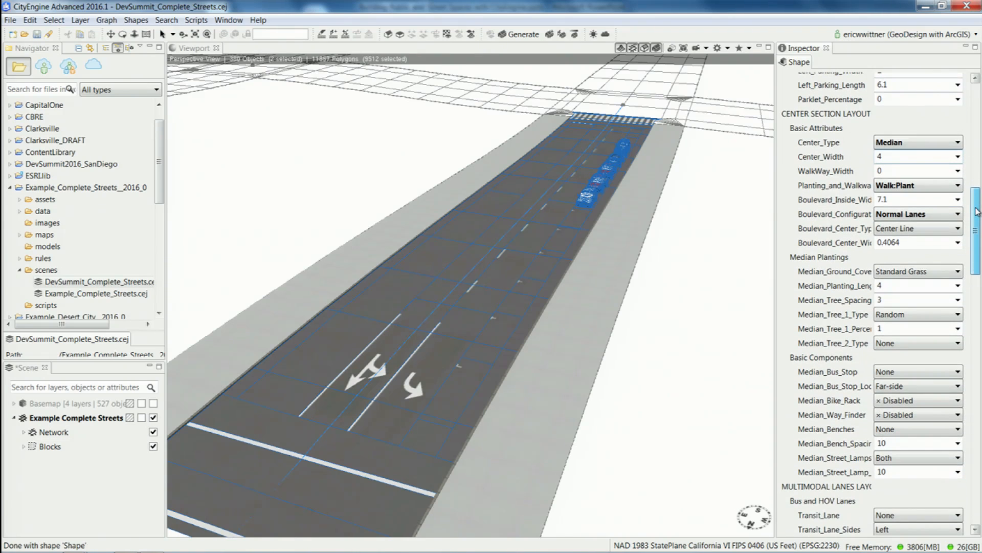
left_click(906, 147)
left_click(901, 175)
left_click(899, 145)
left_click(888, 165)
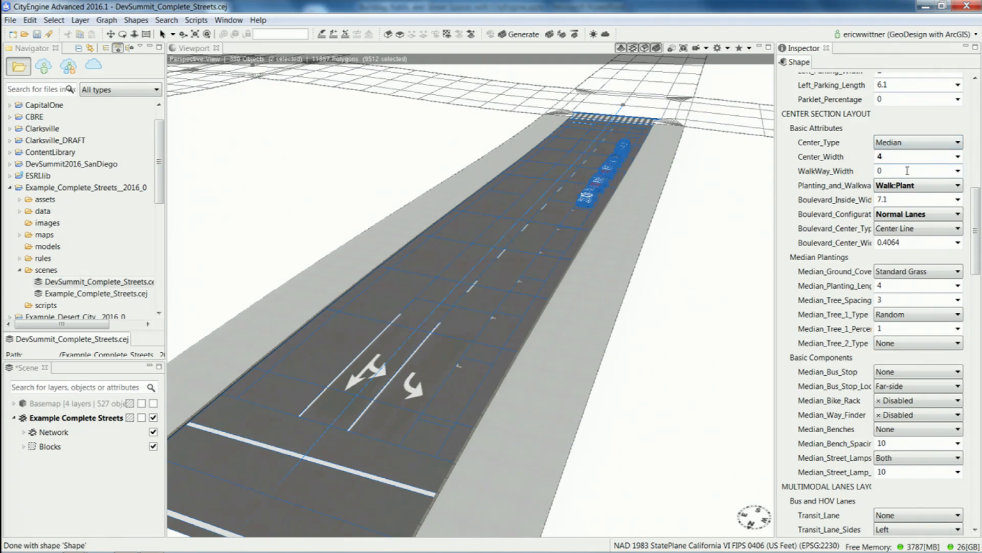
scroll(977, 204, "down", 1)
left_click_drag(978, 204, 978, 221)
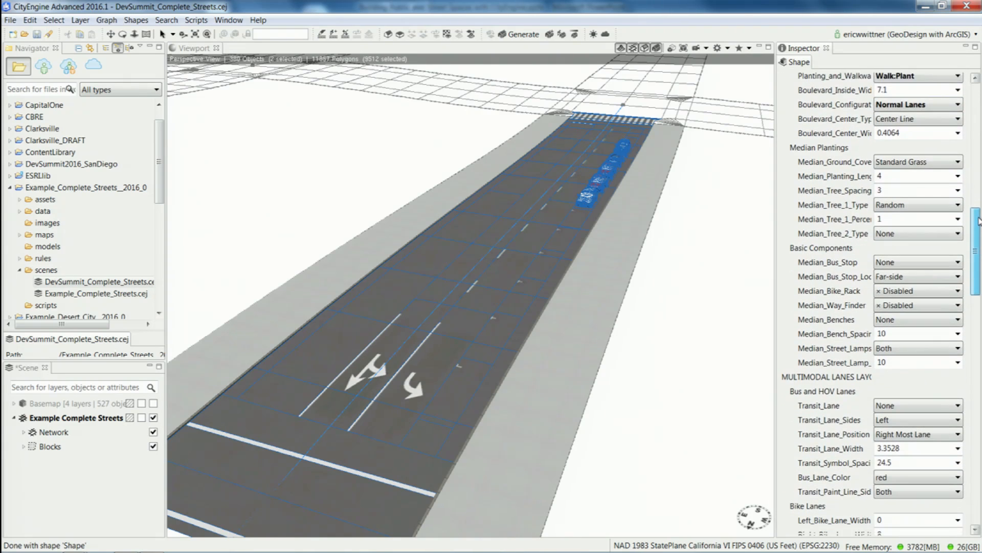
left_click(928, 256)
left_click(551, 253)
left_click(665, 270)
left_click_drag(653, 300, 431, 179)
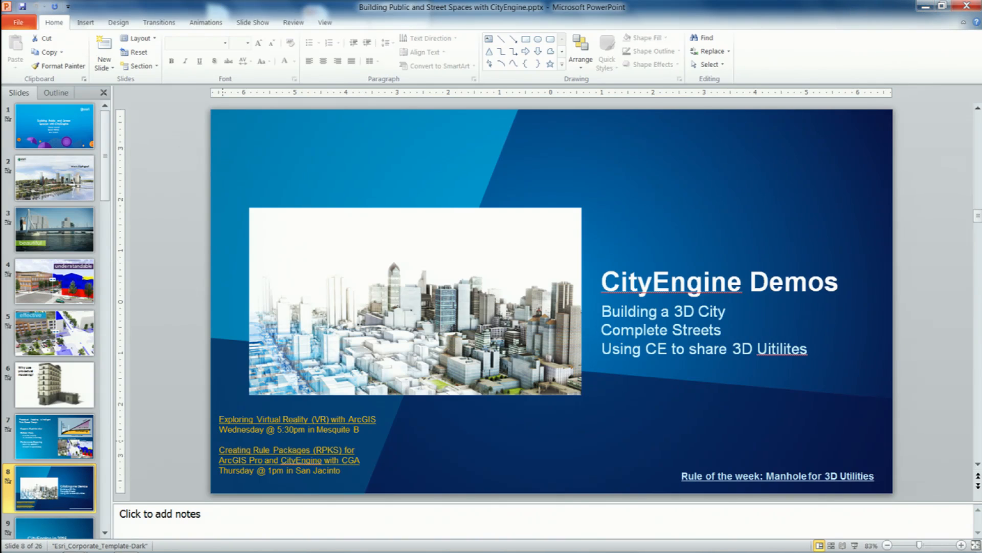
Launch CityEngine 2016.1 and regenerate the saved models of the DevSummit_Complete_Streets.cej scene.
left_click(16, 541)
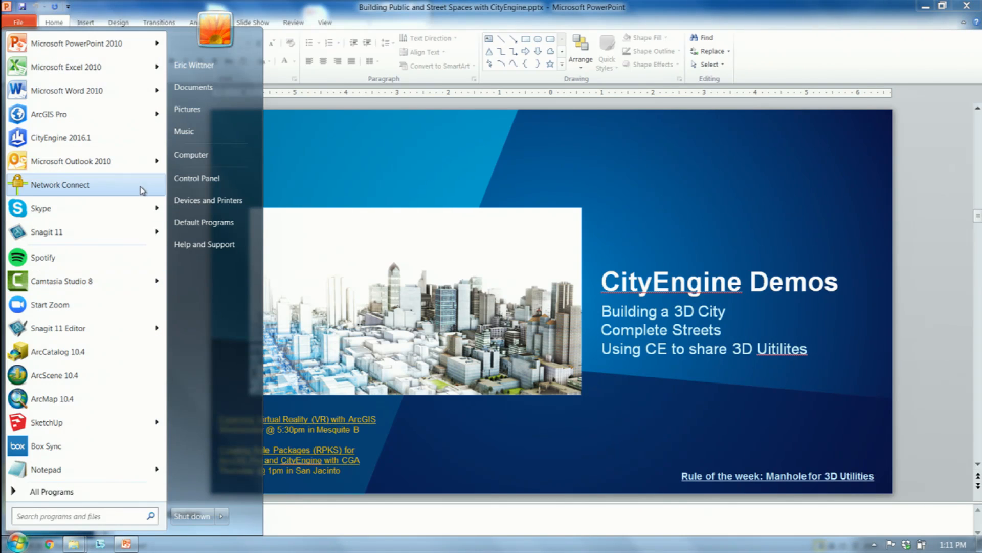
left_click(90, 142)
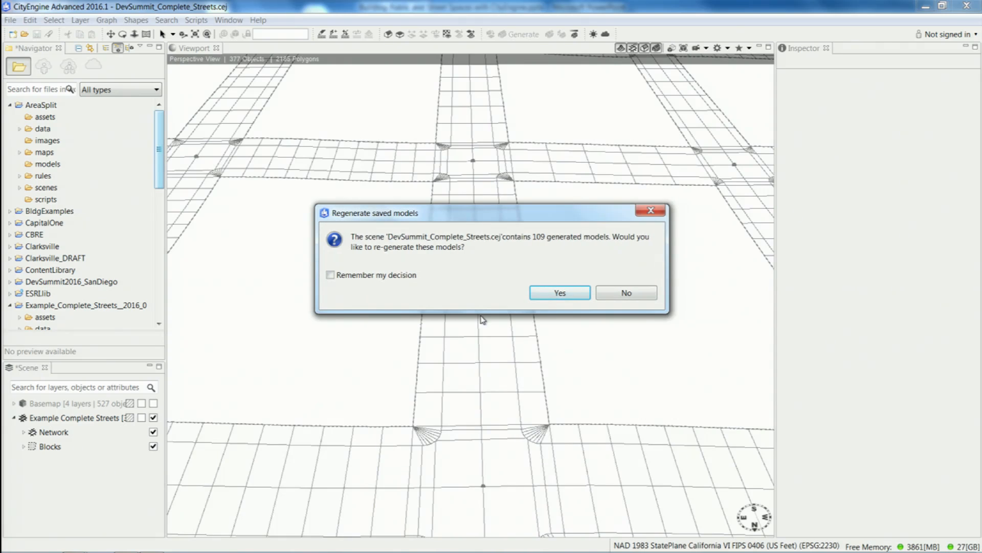
left_click(574, 298)
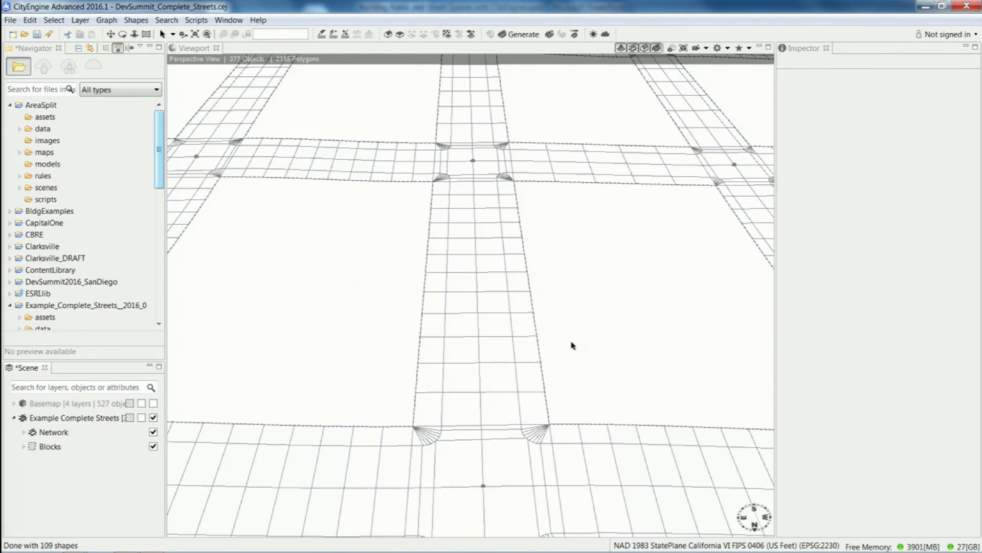
Select the entire street network and generate its complete street models.
scroll(555, 335, "down", 10)
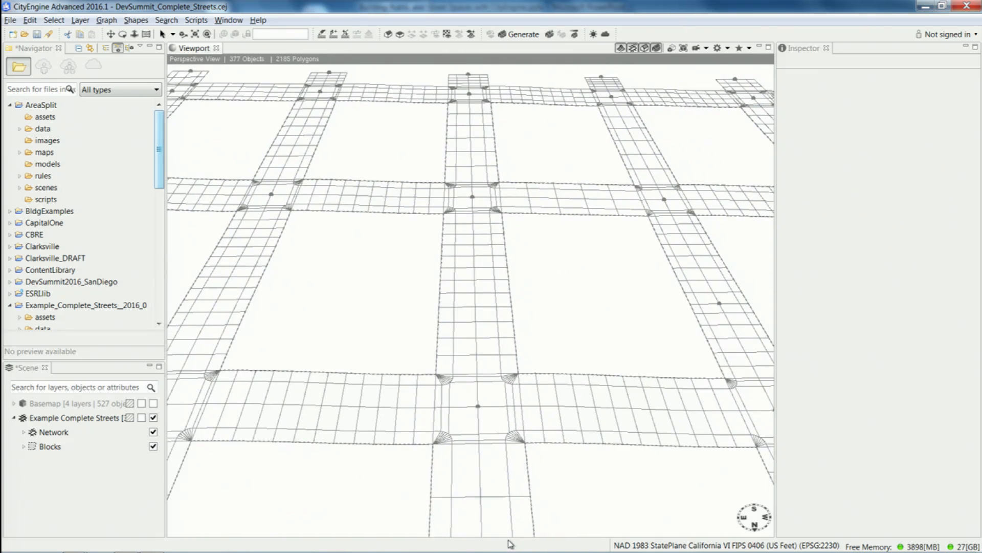
scroll(559, 374, "down", 8)
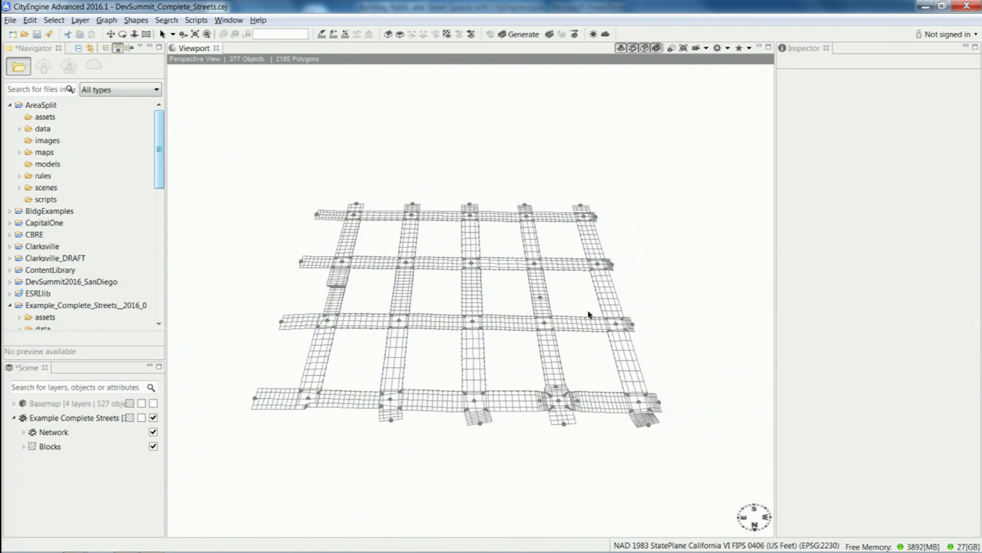
left_click_drag(658, 443, 237, 148)
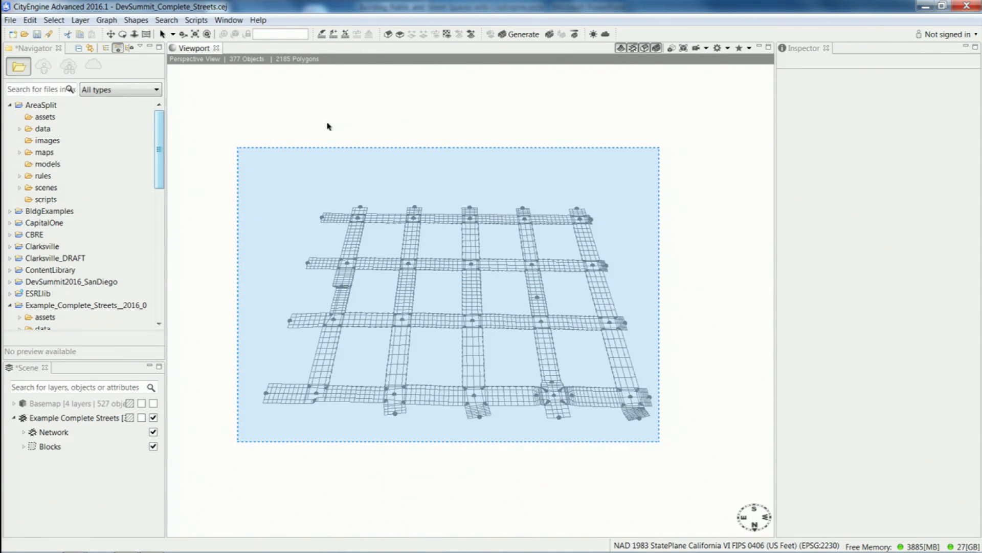
left_click(520, 34)
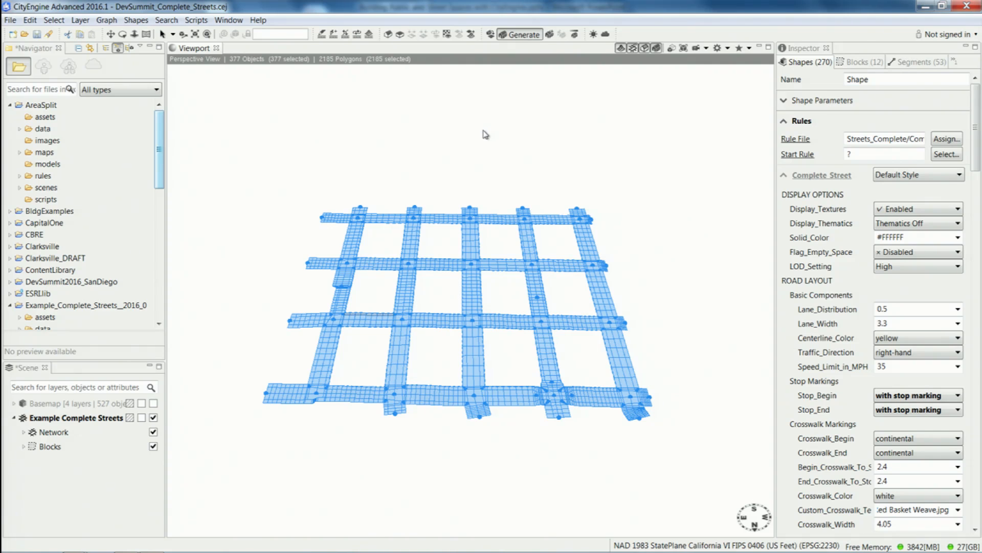
scroll(379, 266, "up", 5)
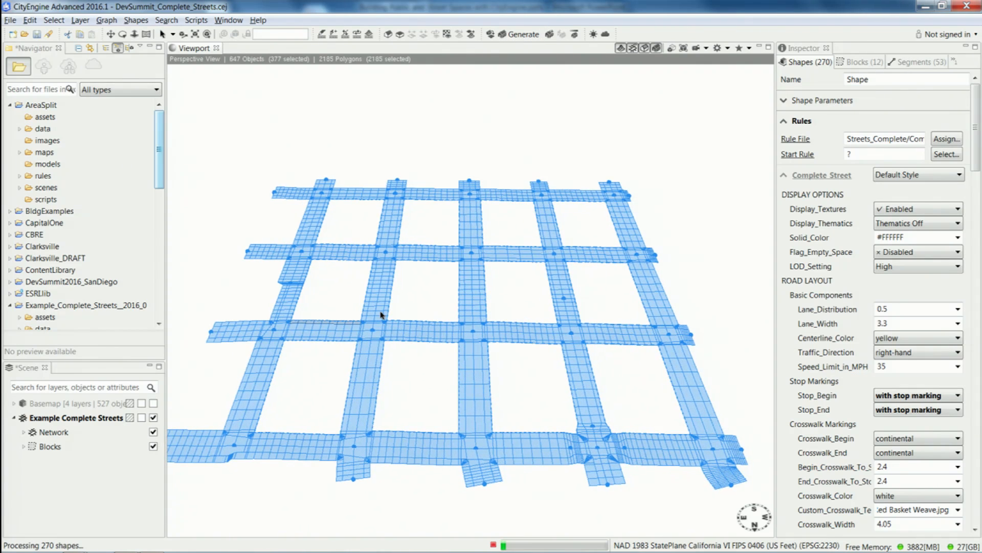
scroll(383, 326, "up", 3)
middle_click_drag(364, 341, 451, 372)
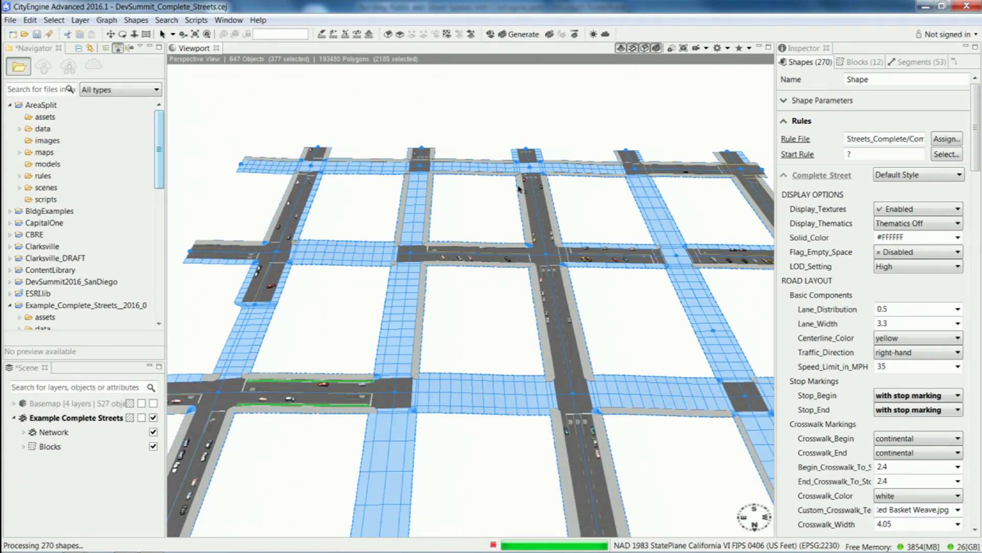
left_click_drag(438, 355, 350, 372, "alt")
middle_click_drag(350, 372, 399, 326, "alt")
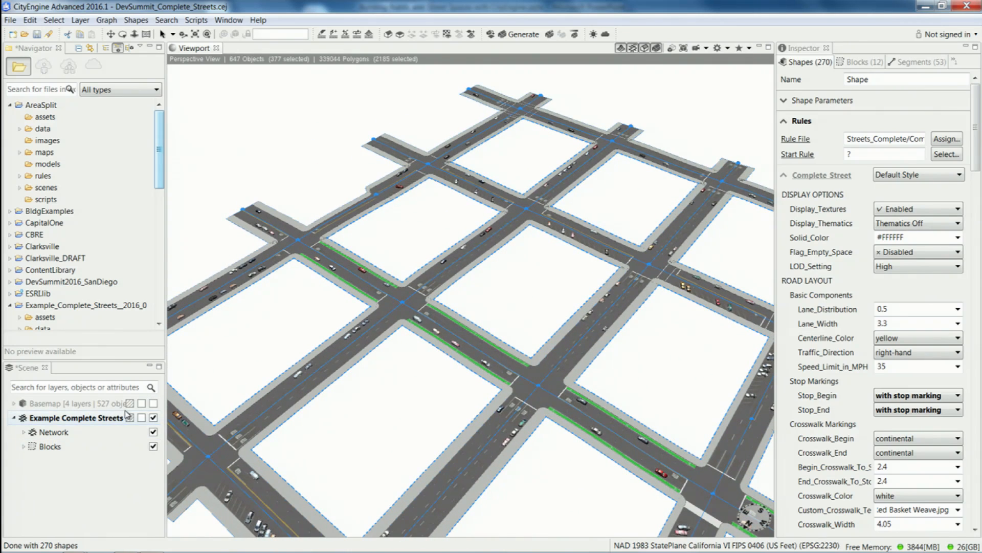
Show the Basemap layer group, select all its objects and generate their textured models.
left_click(153, 404)
left_click(95, 405)
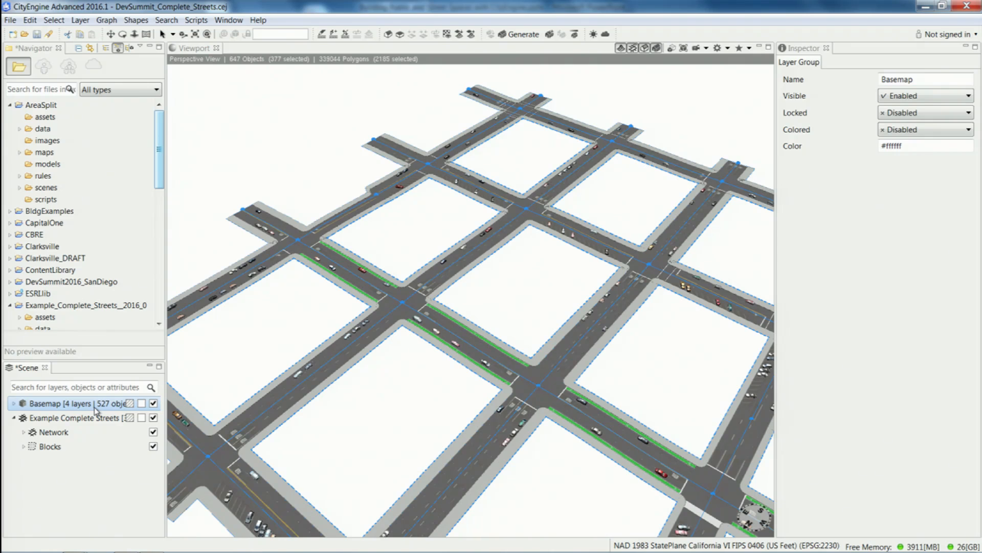
right_click(95, 408)
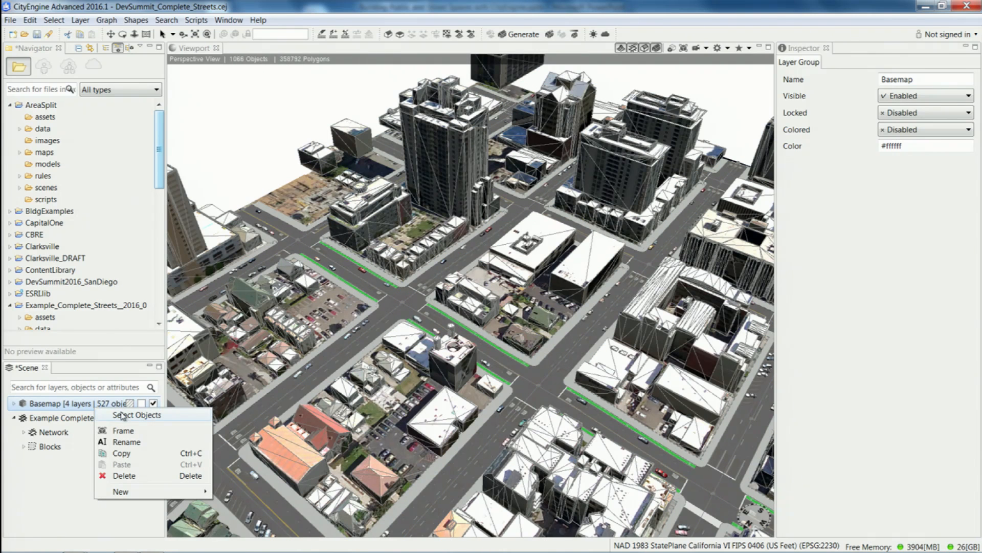
left_click(171, 413)
left_click(519, 34)
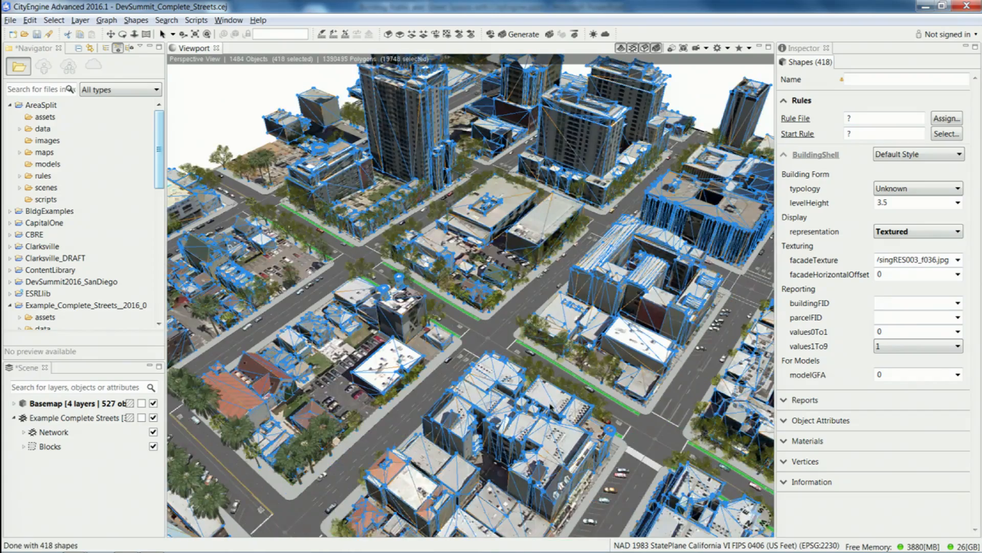
Examine the generated streets, trees and textured buildings from several viewpoints around the city.
left_click_drag(500, 378, 402, 266, "alt")
middle_click_drag(337, 286, 358, 251, "alt")
middle_click_drag(307, 420, 285, 377, "alt")
scroll(433, 322, "up", 3)
middle_click_drag(543, 306, 284, 345, "alt")
left_click_drag(627, 302, 548, 313, "alt")
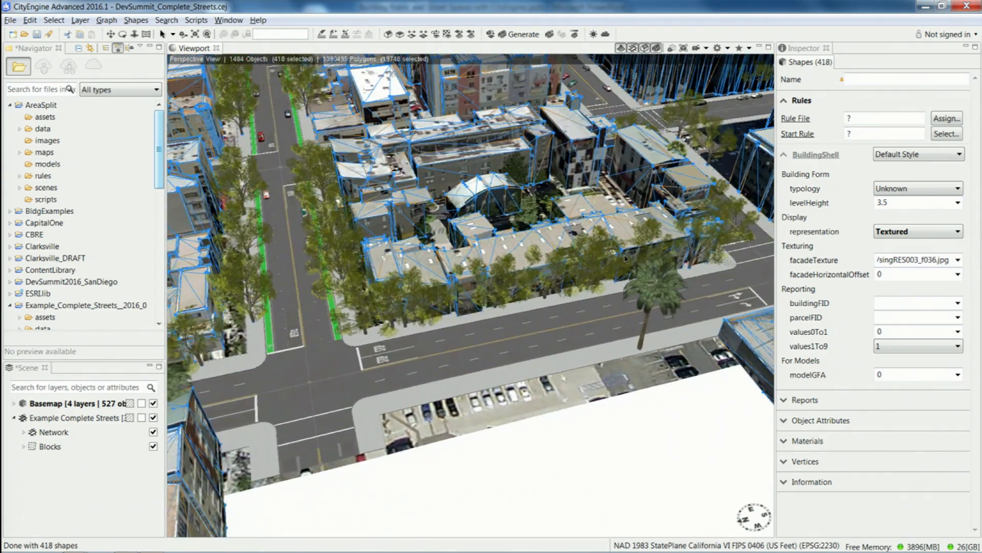
middle_click_drag(624, 259, 353, 348, "alt")
left_click_drag(633, 299, 573, 320, "alt")
middle_click_drag(604, 297, 312, 353, "alt")
middle_click_drag(609, 261, 543, 312, "alt")
left_click_drag(542, 312, 590, 350, "alt")
Set the transit lane to Bus Lane on the street running past the parking deck near the WARD tower.
left_click(578, 342)
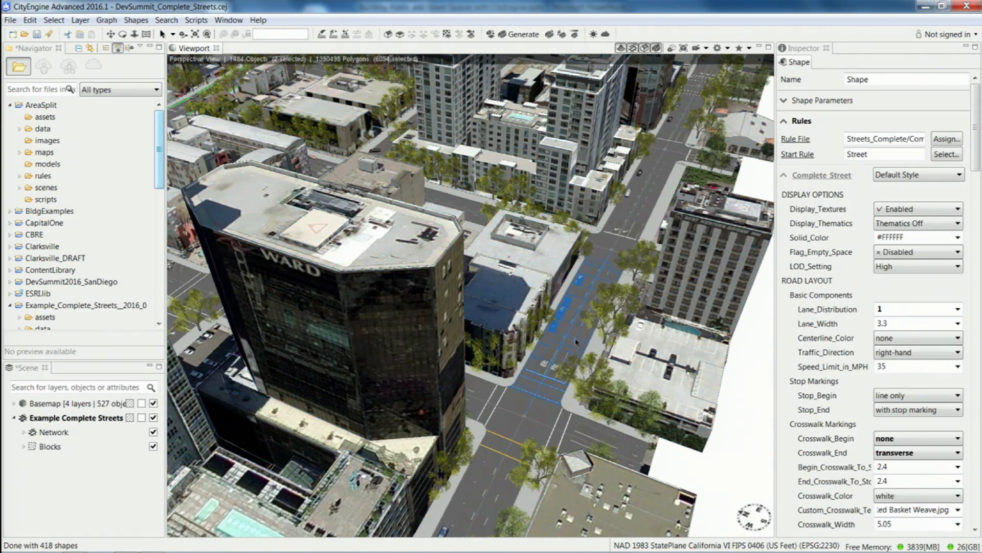
left_click_drag(977, 149, 981, 294)
left_click(945, 296)
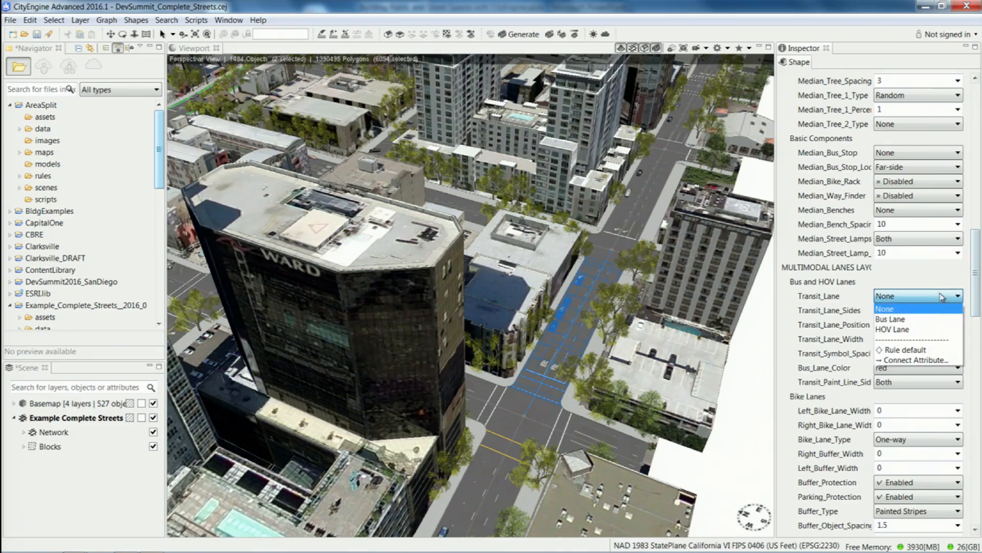
left_click(928, 319)
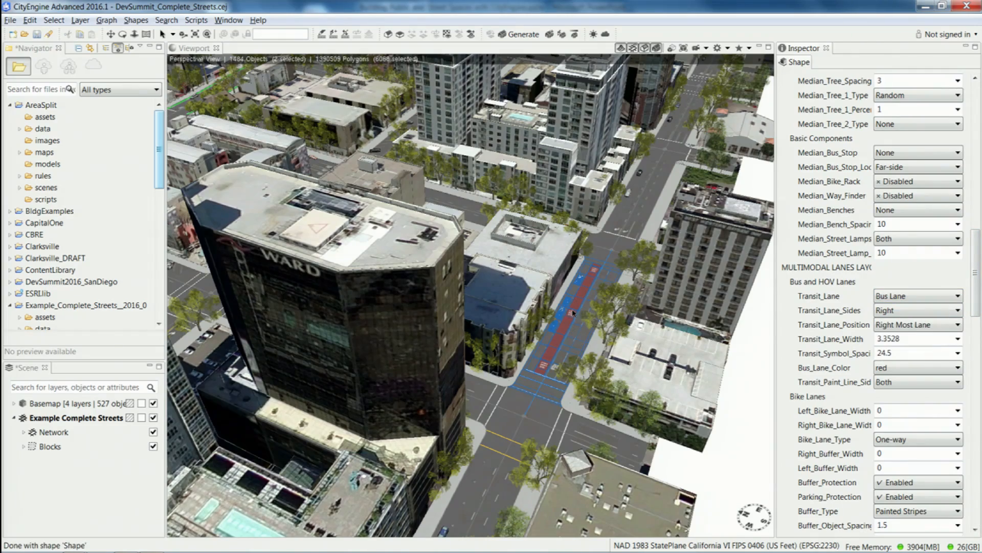
Examine the new bus lane's markings up close and how it sits between the surrounding buildings.
scroll(573, 313, "up", 6)
middle_click_drag(681, 401, 522, 330, "alt")
scroll(542, 355, "up", 2)
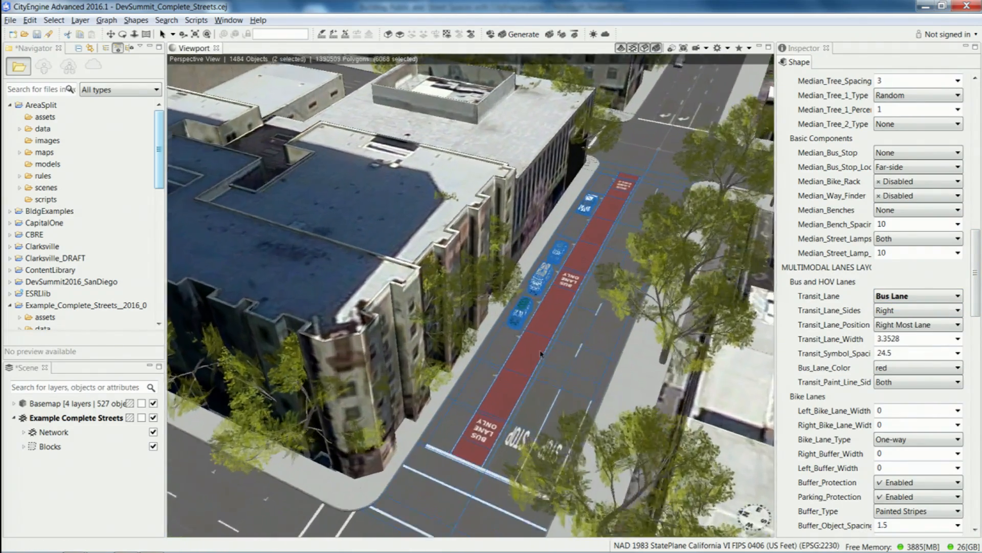
scroll(541, 354, "up", 3)
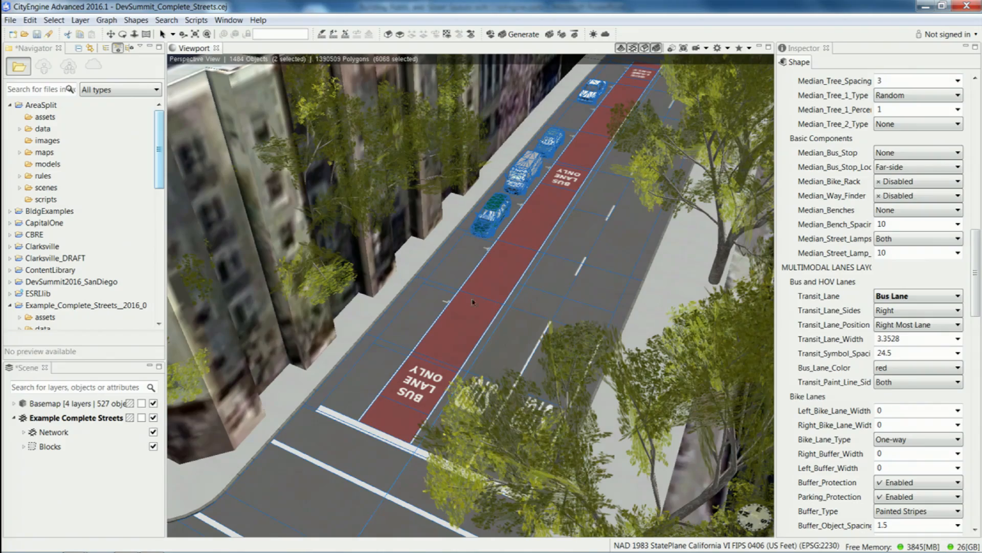
scroll(495, 301, "down", 5)
left_click_drag(559, 298, 519, 307, "alt")
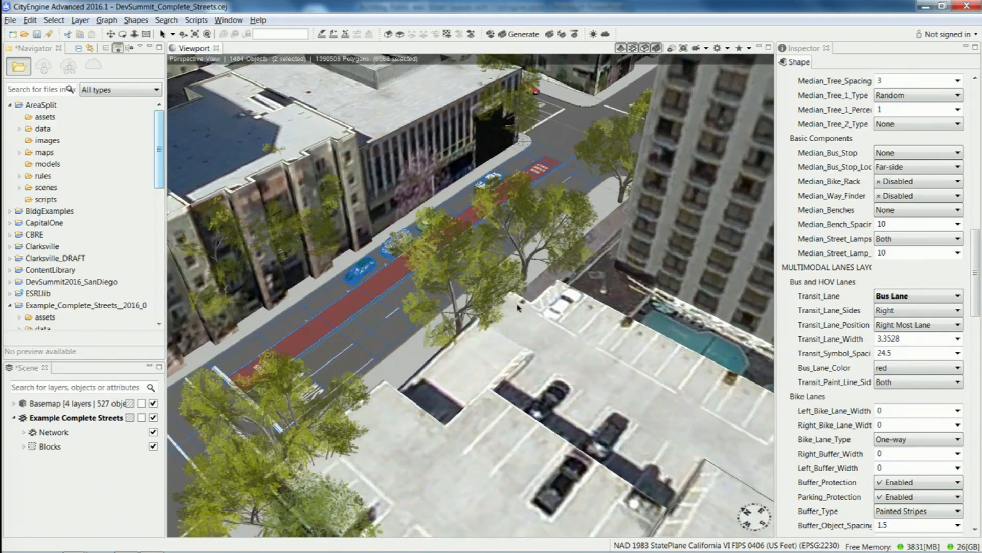
scroll(519, 307, "down", 3)
middle_click_drag(519, 308, 621, 296, "alt")
scroll(506, 247, "down", 4)
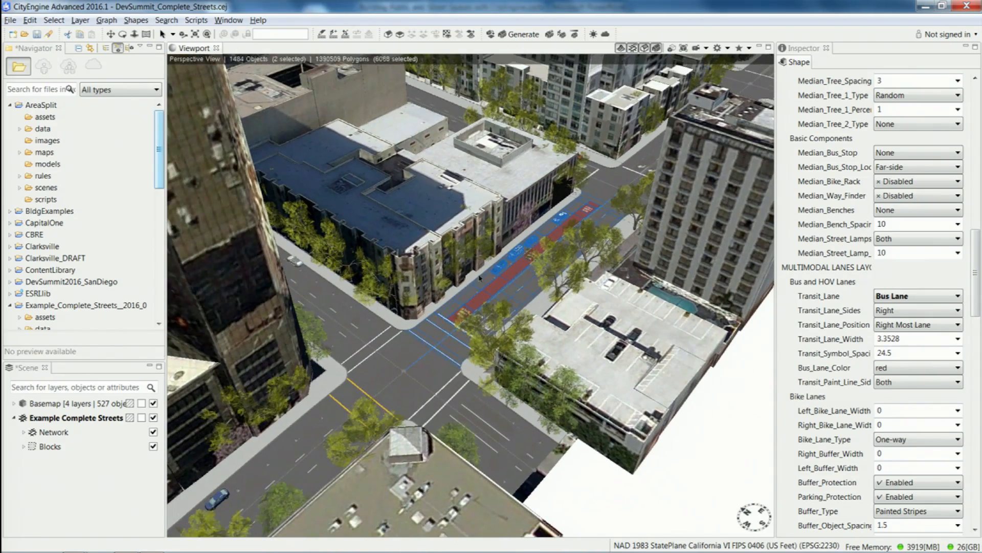
Survey the wider city blocks and street network around the bus lane from above.
scroll(400, 287, "down", 4)
left_click_drag(512, 212, 481, 221, "alt")
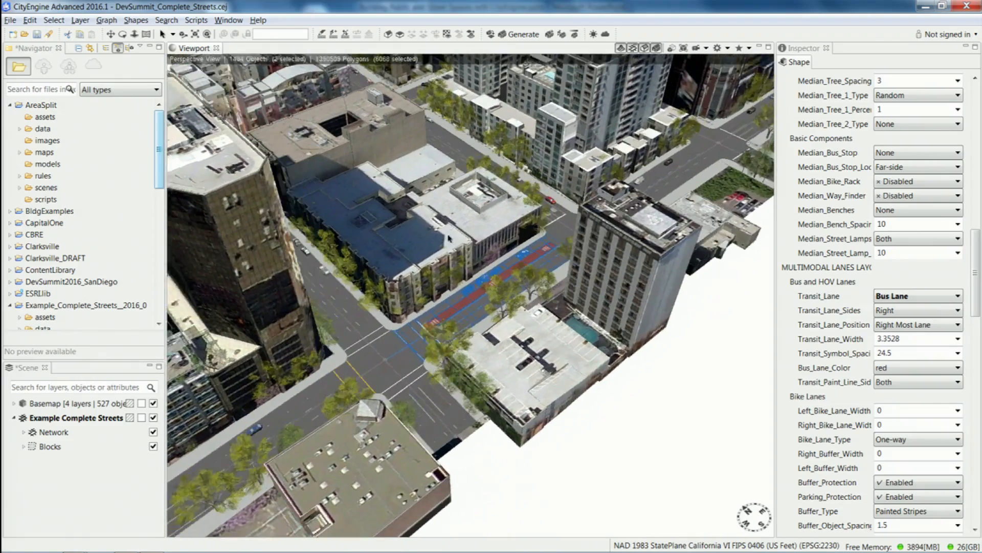
middle_click_drag(481, 221, 375, 292, "alt")
scroll(375, 293, "down", 3)
left_click_drag(542, 266, 473, 274, "alt")
middle_click_drag(474, 274, 495, 348, "alt")
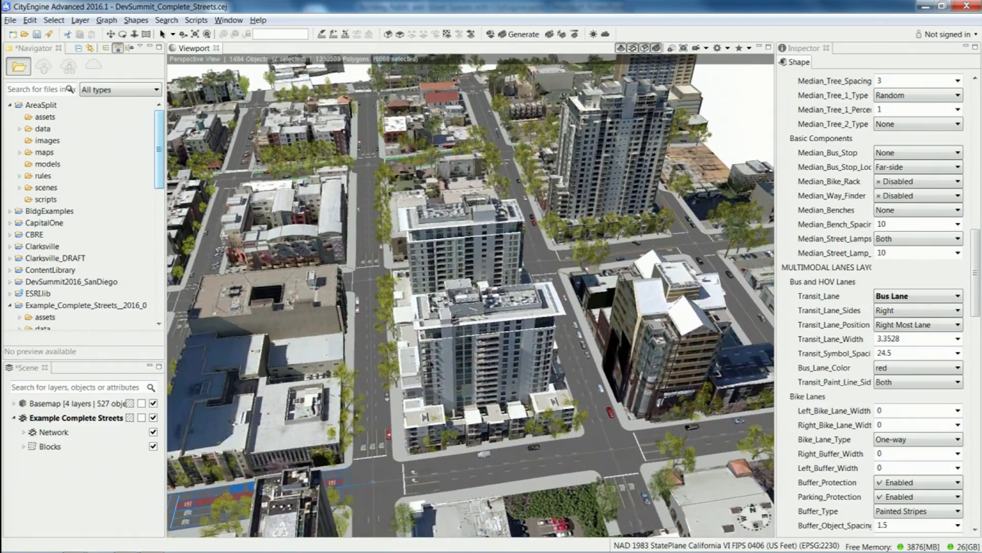
left_click_drag(495, 349, 405, 343, "alt")
left_click_drag(548, 332, 498, 338, "alt")
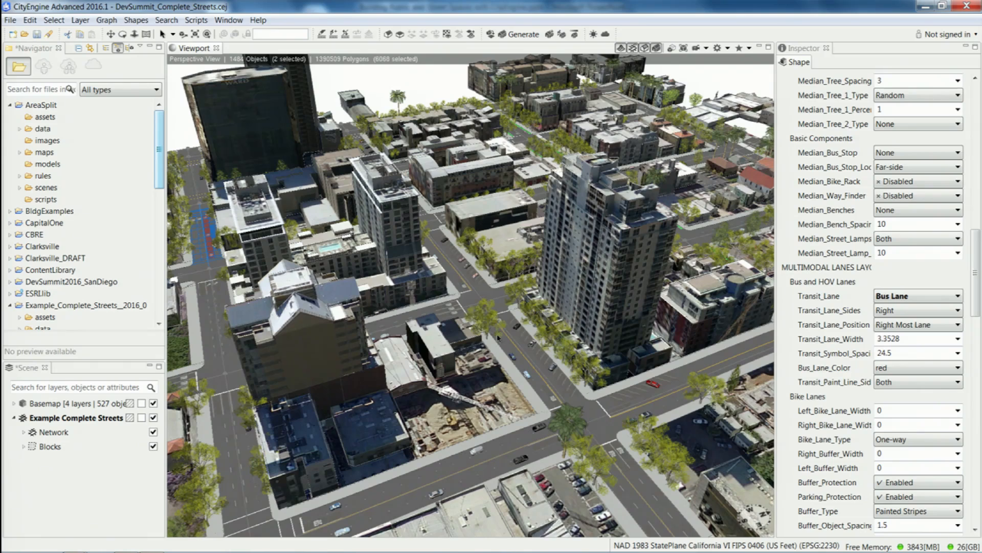
Open 3D_Utility.cej from the JUPEM_Utility project's scenes without saving the current scene, and regenerate its saved models.
left_click(10, 106)
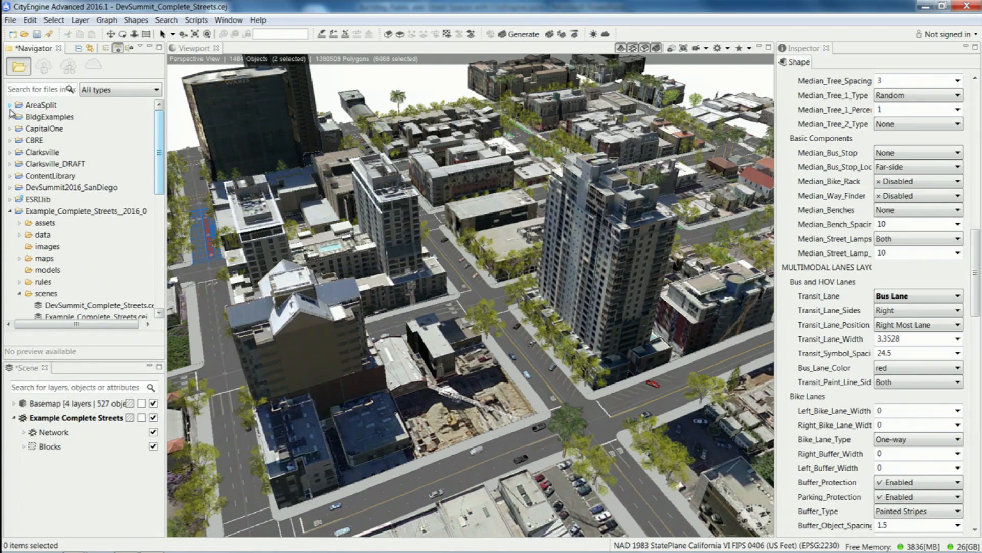
left_click(10, 211)
left_click_drag(160, 162, 160, 264)
left_click(10, 199)
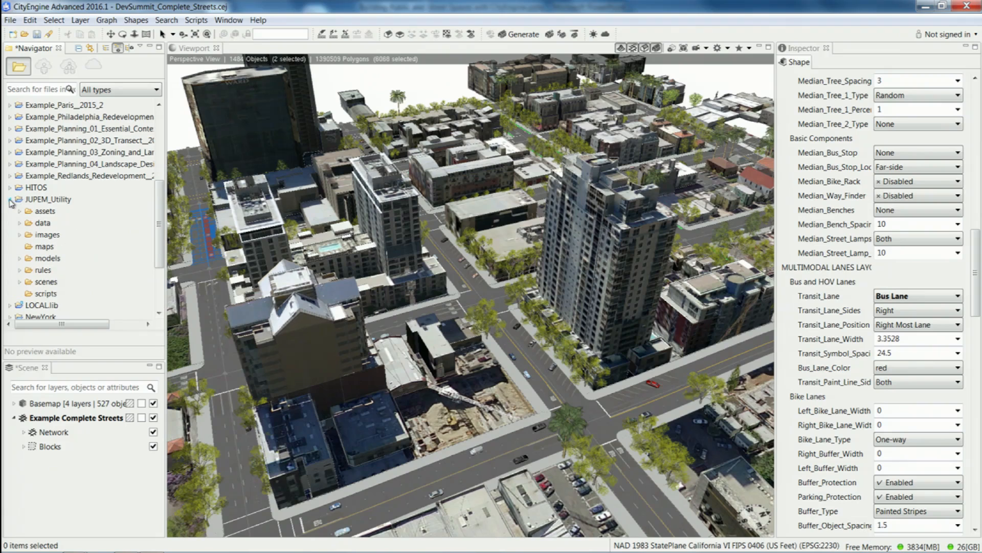
left_click(20, 282)
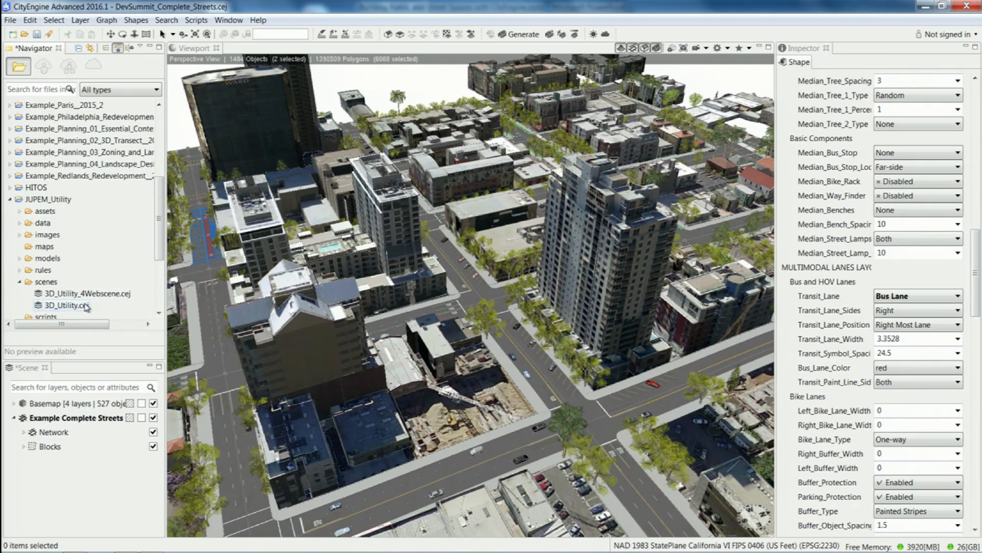
double_click(81, 307)
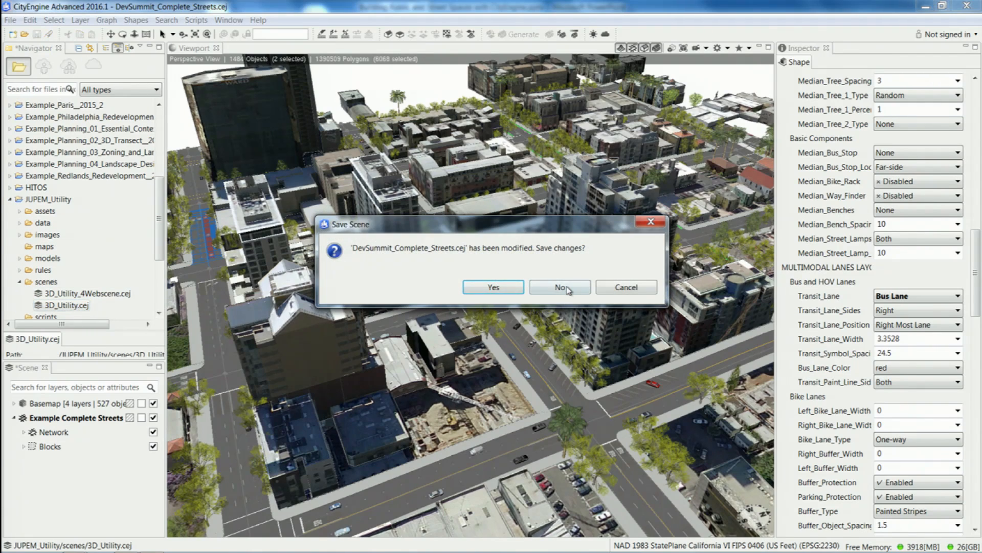
left_click(565, 289)
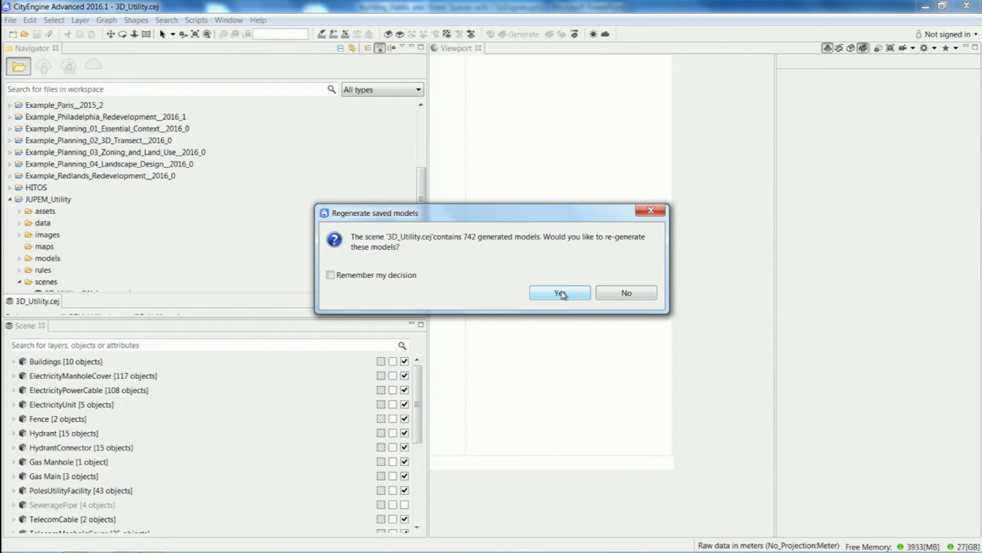
left_click(561, 294)
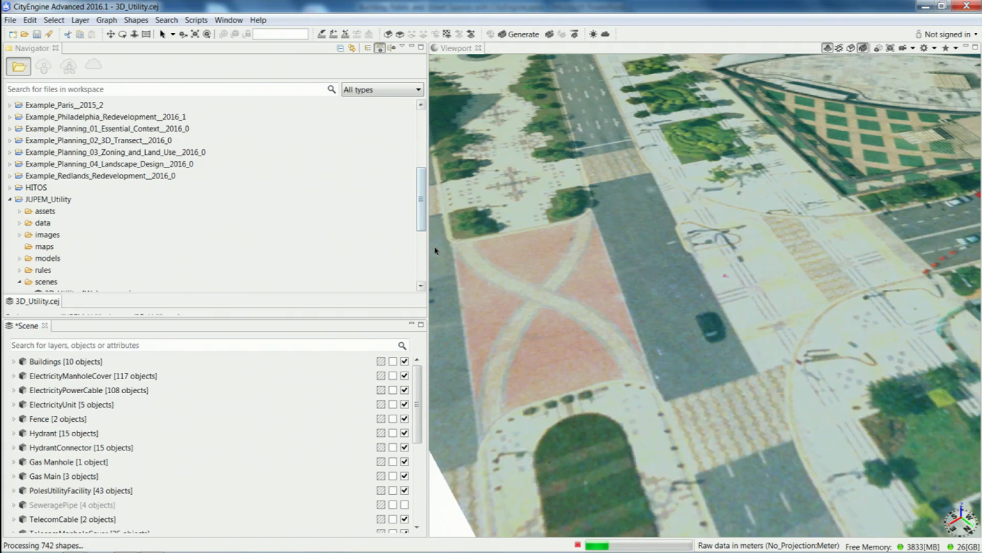
Widen the viewport and survey the utility scene's buildings, streets and street furniture from above.
left_click_drag(428, 251, 161, 236)
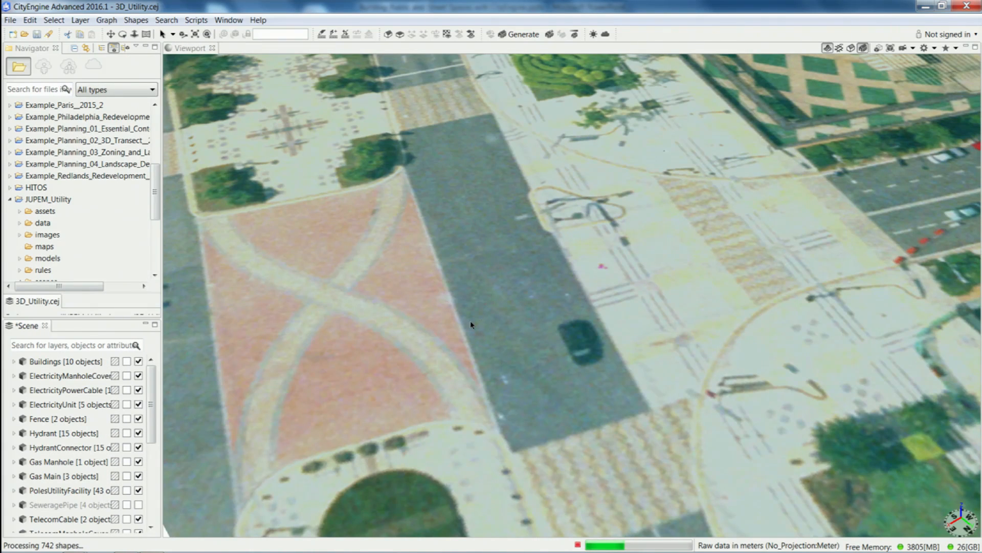
left_click_drag(577, 288, 591, 257, "alt")
scroll(594, 225, "down", 4)
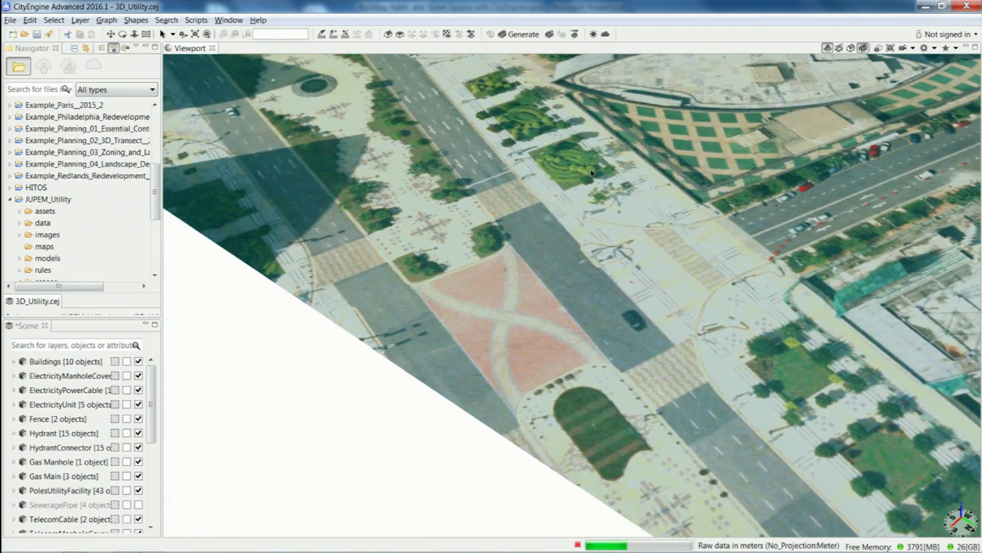
middle_click_drag(579, 194, 455, 340, "alt")
left_click_drag(669, 276, 764, 278, "alt")
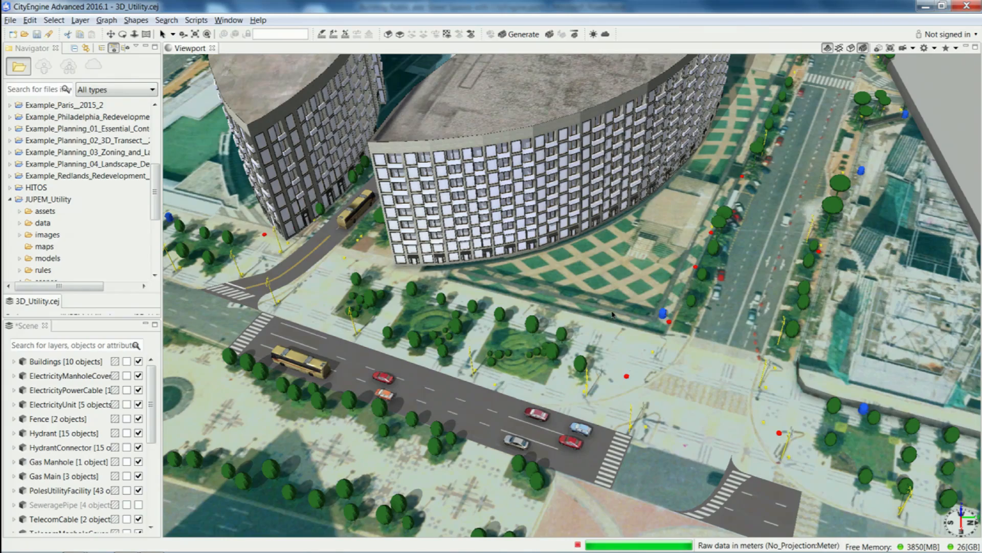
left_click_drag(502, 328, 652, 259, "alt")
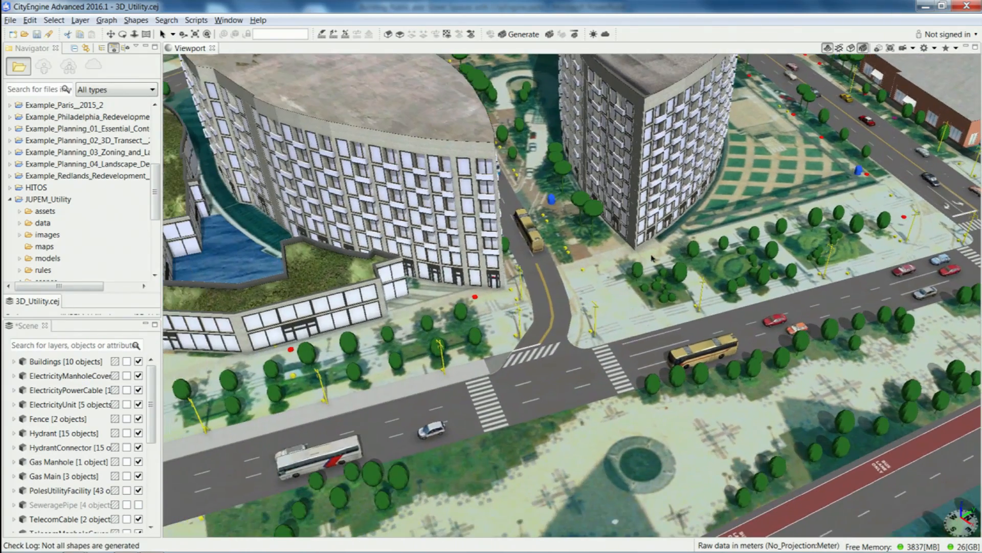
middle_click_drag(469, 319, 535, 302, "alt")
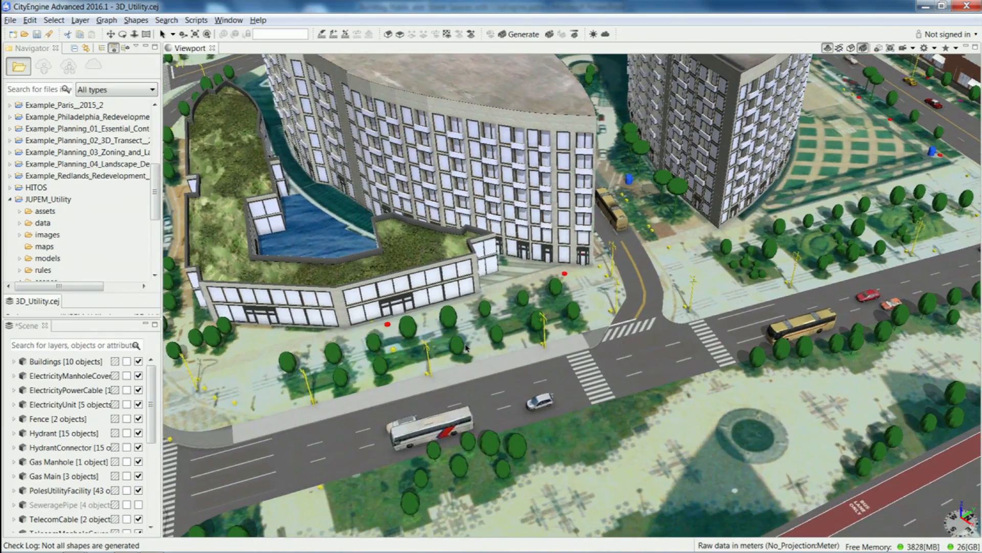
left_click_drag(467, 348, 493, 318, "alt")
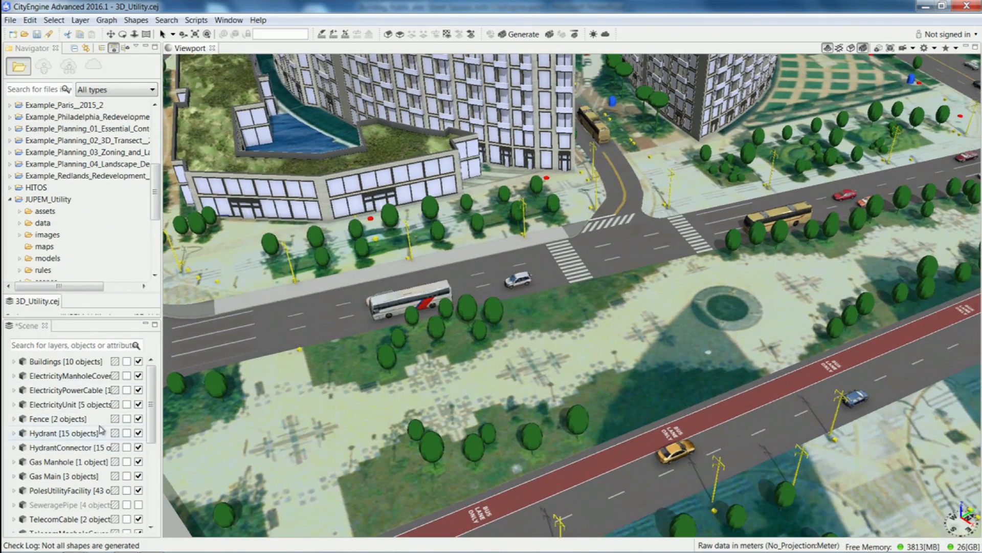
Hide the Terrain clip66 layer and examine the underground utility lines around the street corner from above and below ground.
left_click_drag(151, 420, 158, 538)
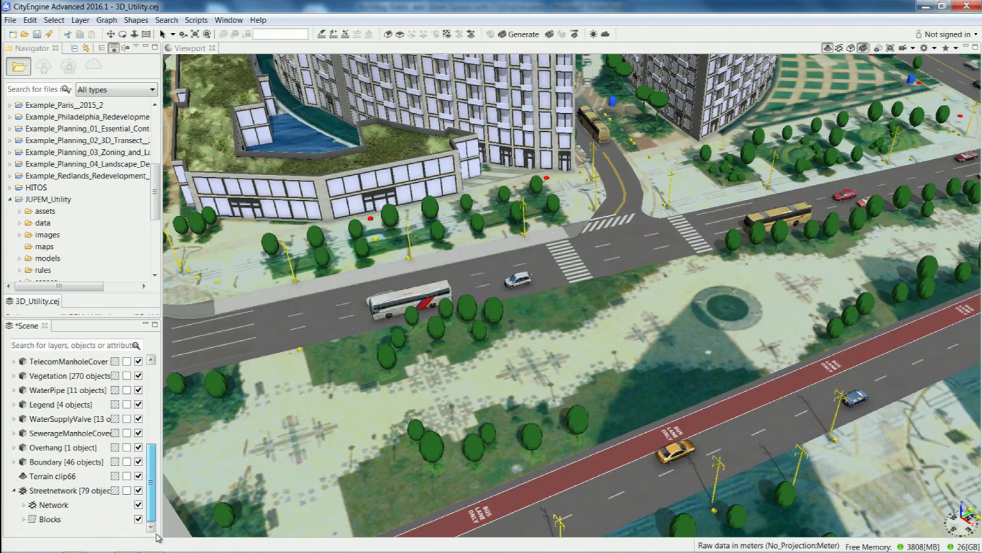
left_click(138, 476)
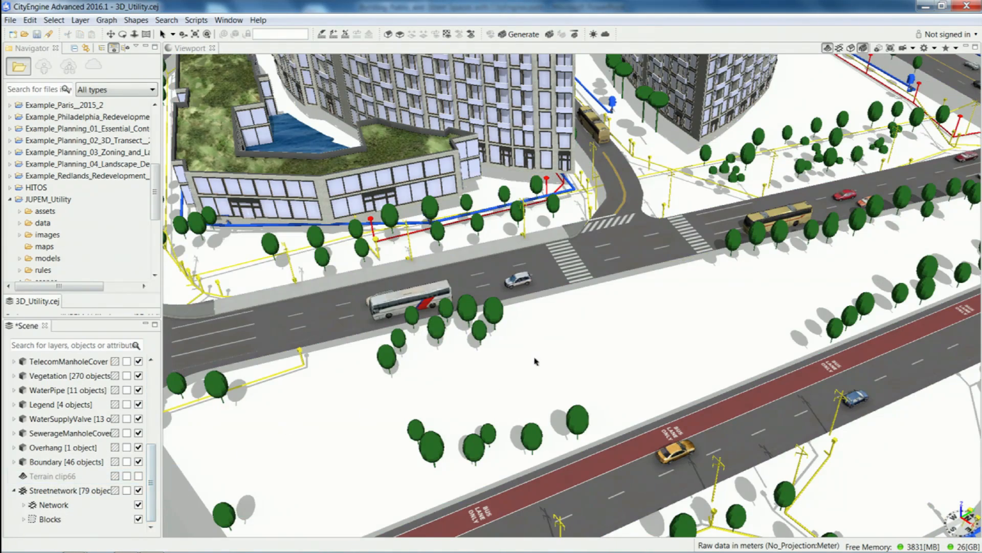
left_click_drag(548, 346, 491, 352, "alt")
scroll(534, 401, "up", 5)
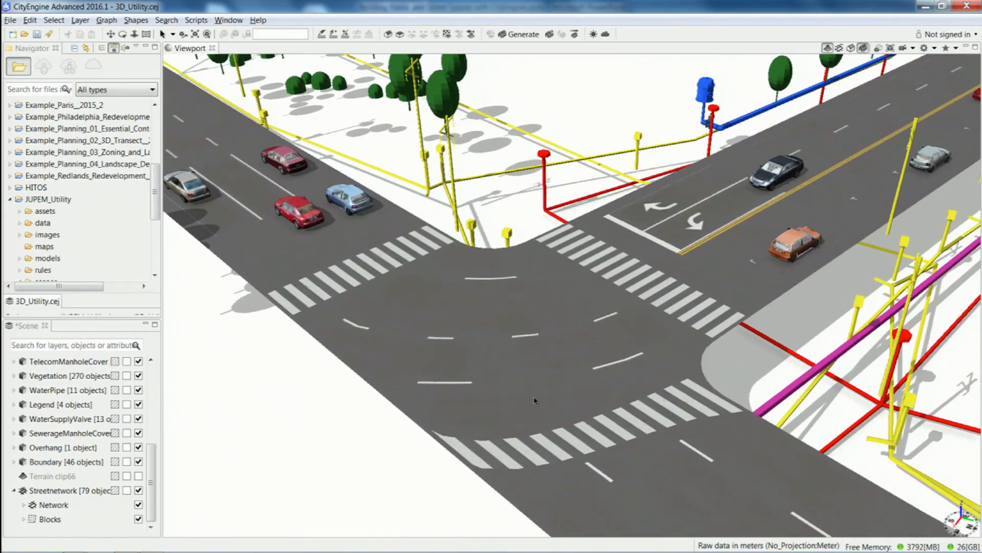
mouse_move(534, 401)
middle_mouse_down("alt")
mouse_move(541, 442)
mouse_move(529, 485)
mouse_move(551, 400)
middle_mouse_up("alt")
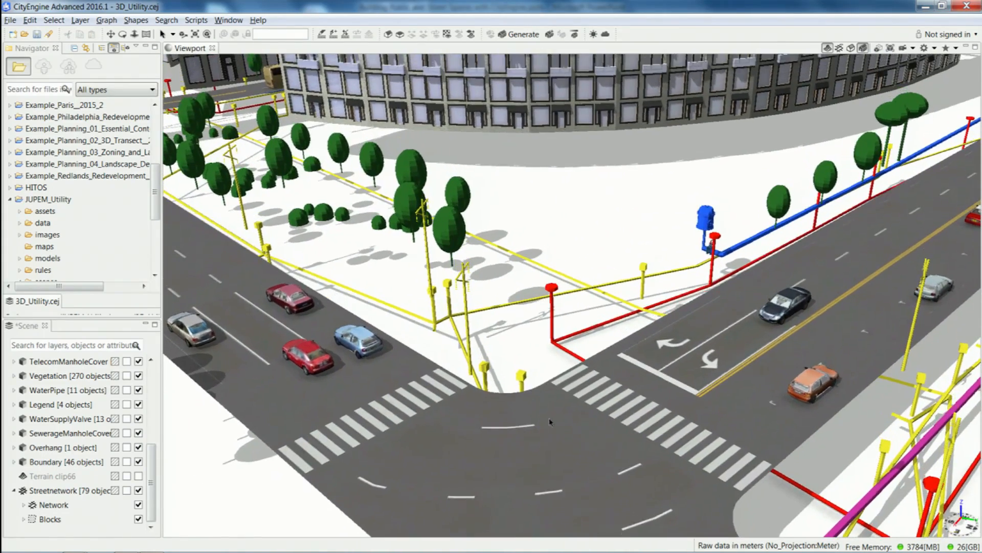
scroll(551, 399, "up", 3)
left_click_drag(533, 418, 604, 440, "alt")
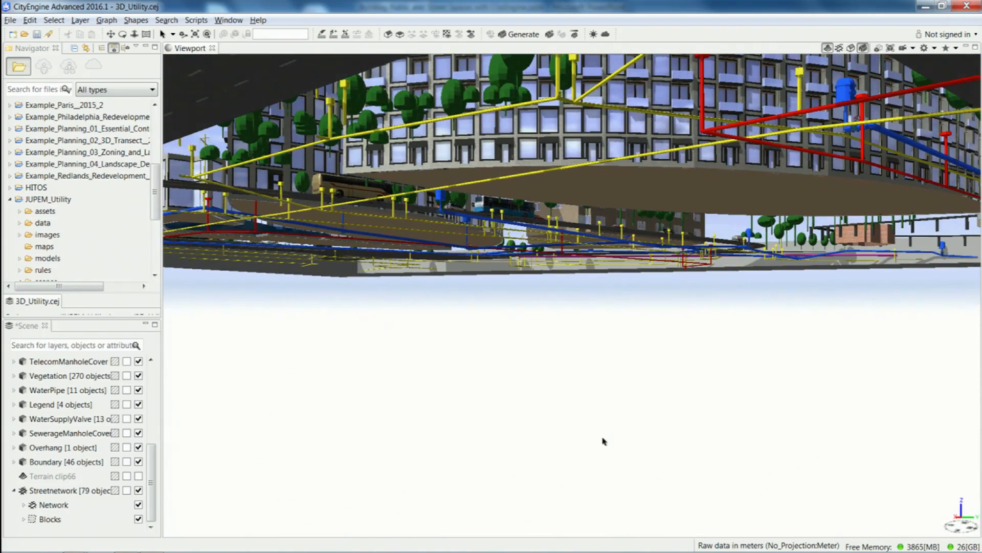
mouse_move(521, 305)
left_mouse_down("alt")
mouse_move(524, 294)
mouse_move(569, 354)
mouse_move(582, 398)
mouse_move(538, 375)
mouse_move(530, 294)
left_mouse_up("alt")
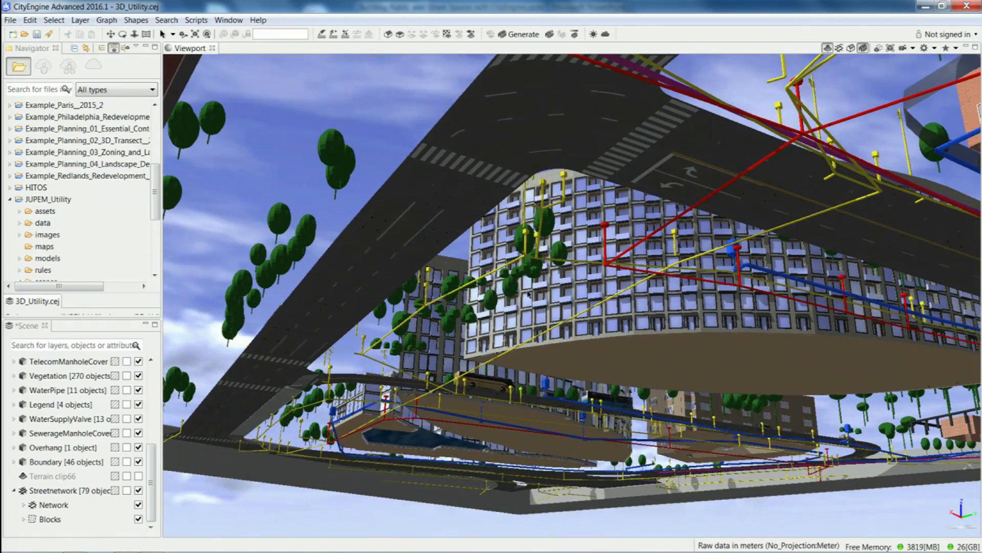
Locate 3D_Utility.3vr in the JUPEM_Utility models folder and view the actions available for the file.
left_click_drag(156, 199, 156, 228)
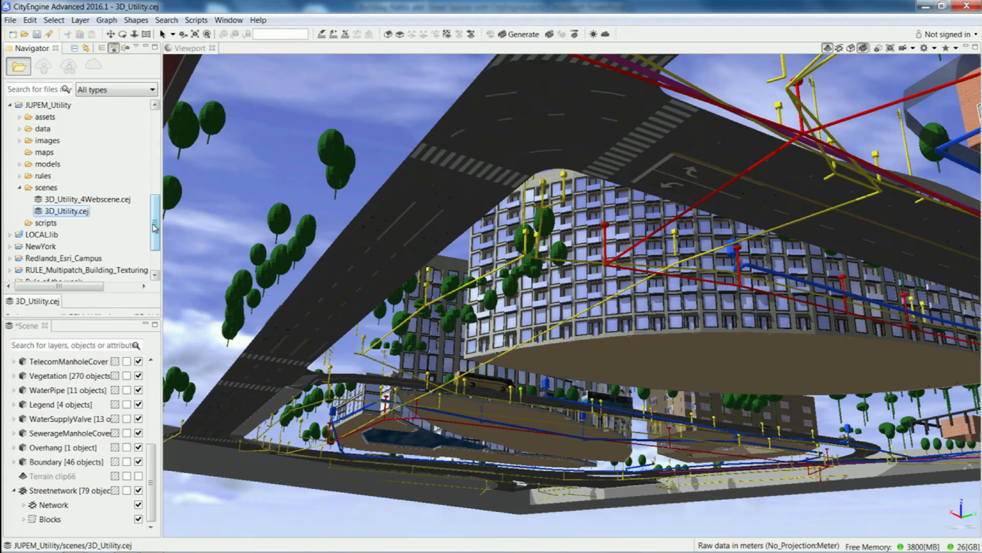
left_click(20, 165)
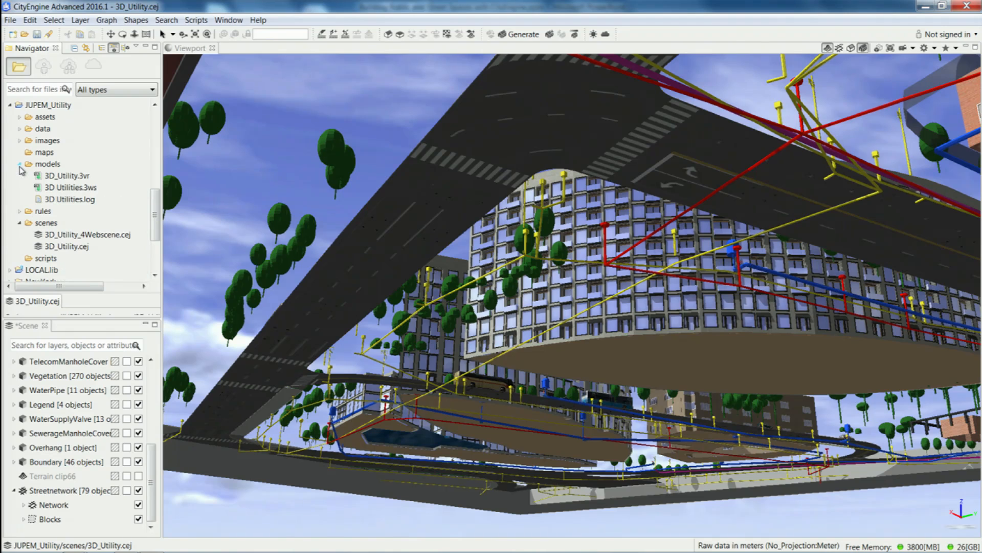
right_click(69, 177)
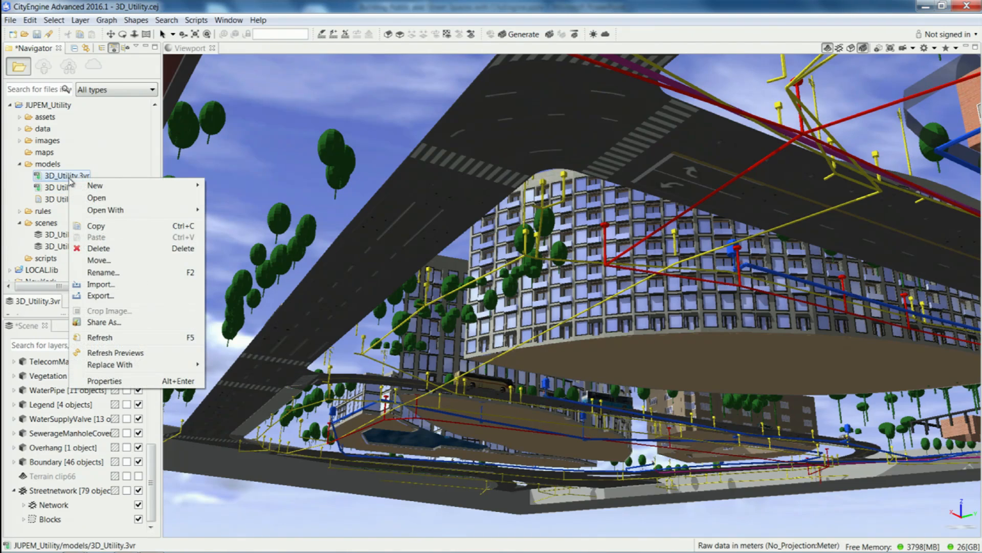
left_click(257, 5)
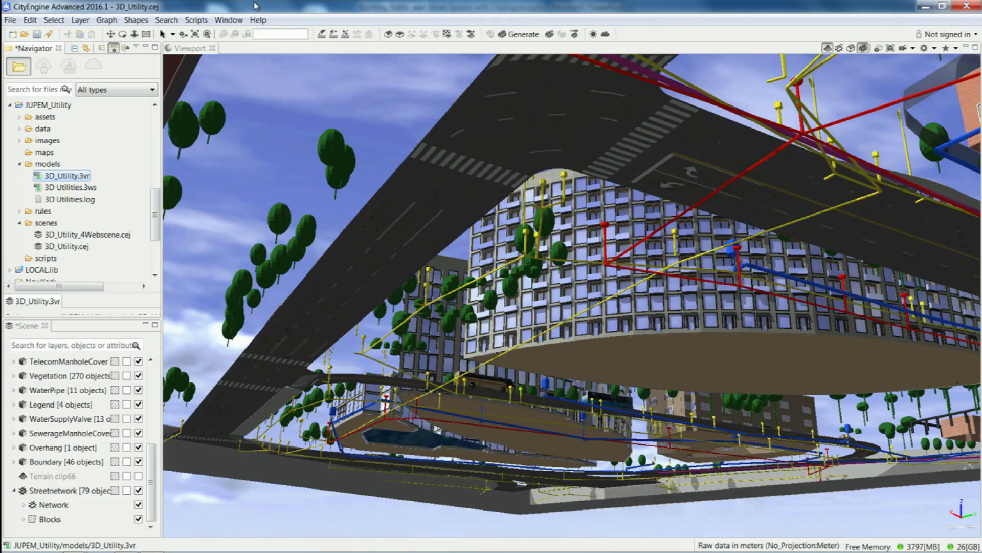
Examine the utility network along the streets and curved buildings from above ground.
left_click(399, 181, "alt")
right_click_drag(399, 181, 405, 256, "alt")
middle_click_drag(405, 257, 444, 298, "alt")
left_click_drag(444, 298, 448, 370, "alt")
middle_click_drag(447, 370, 453, 280, "alt")
left_click_drag(452, 280, 454, 308, "alt")
right_click_drag(454, 308, 528, 211, "alt")
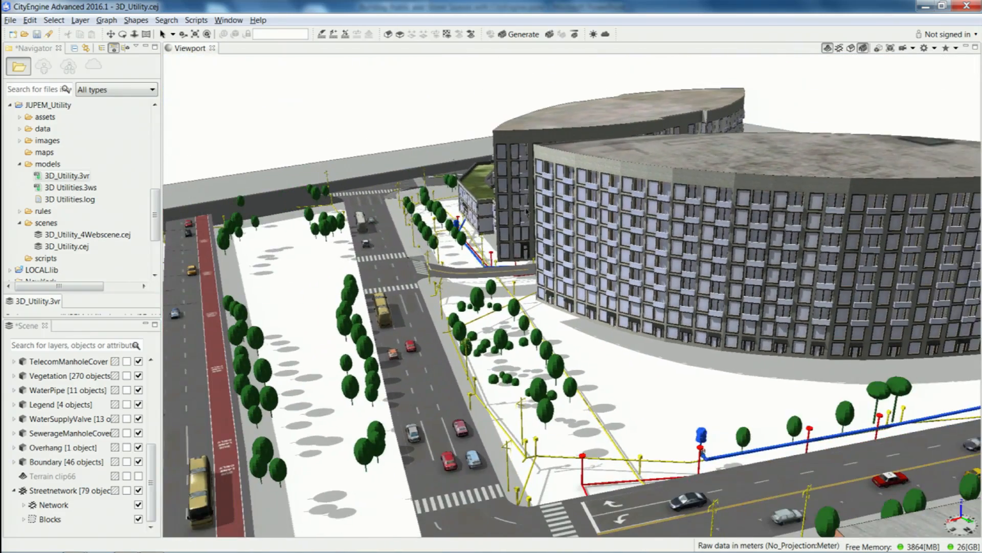
left_click_drag(526, 208, 565, 223, "alt")
middle_click_drag(565, 222, 489, 149, "alt")
left_click_drag(512, 253, 502, 253, "alt")
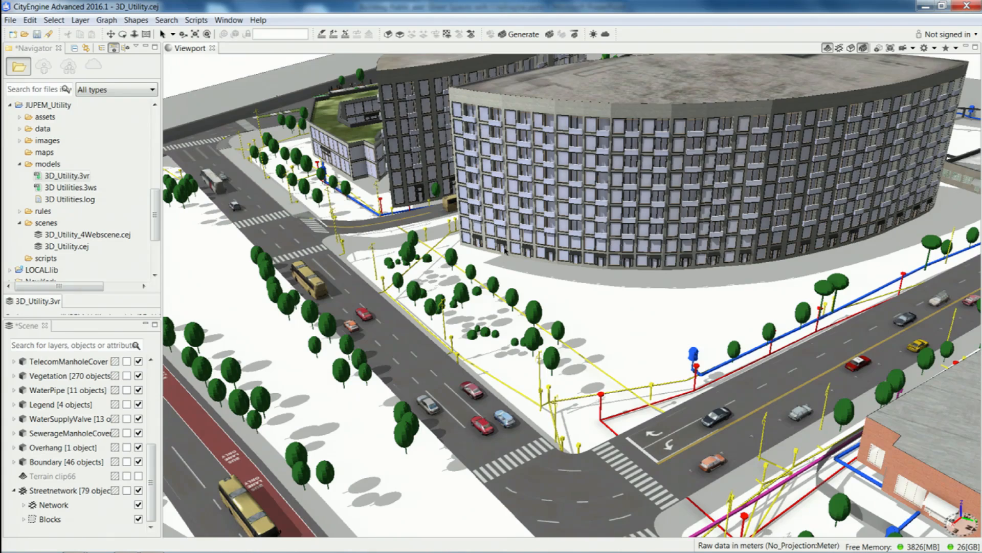
left_click_drag(481, 220, 524, 268, "alt")
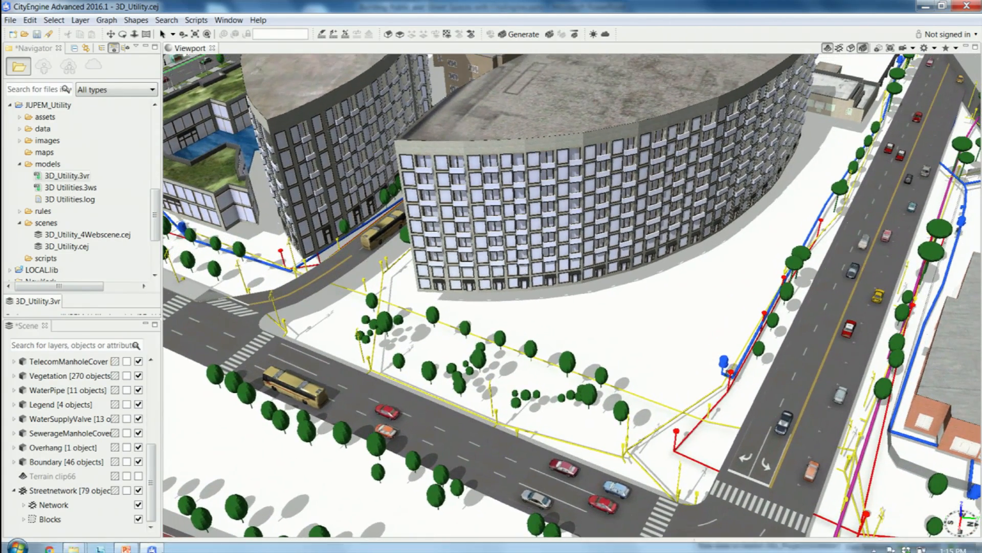
Inspect the pipes and cables from beneath the buildings and then up close beside the curved facade.
key("alt+Tab")
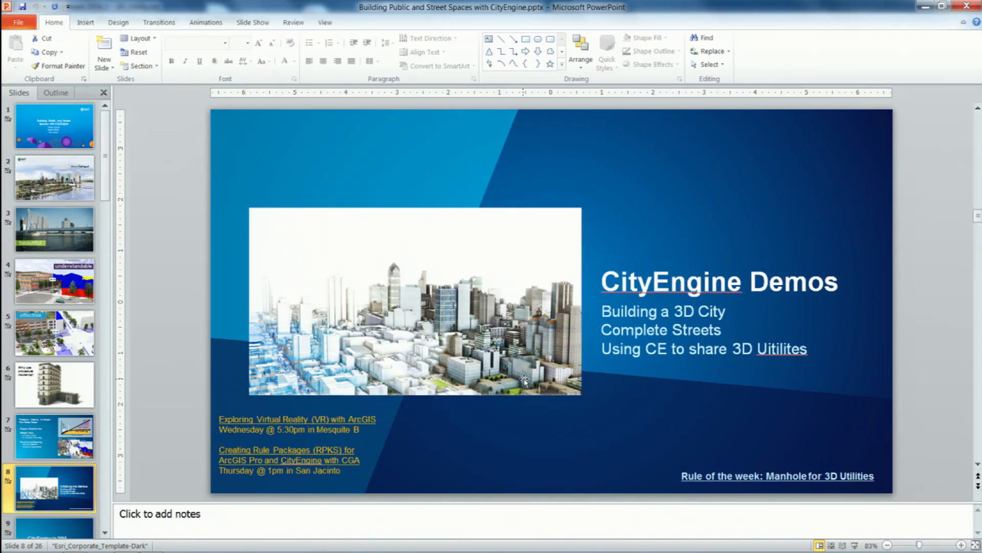
key("alt+Tab")
left_click_drag(695, 334, 613, 335, "alt")
right_click_drag(613, 335, 625, 377, "alt")
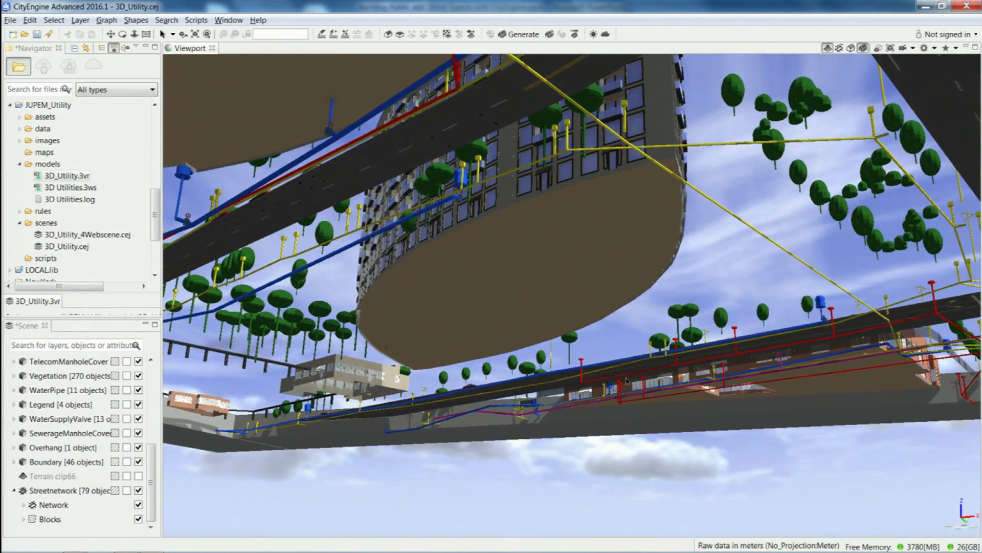
left_click_drag(597, 417, 516, 281, "alt")
right_click_drag(618, 336, 668, 409, "alt")
left_click_drag(721, 415, 647, 467, "alt")
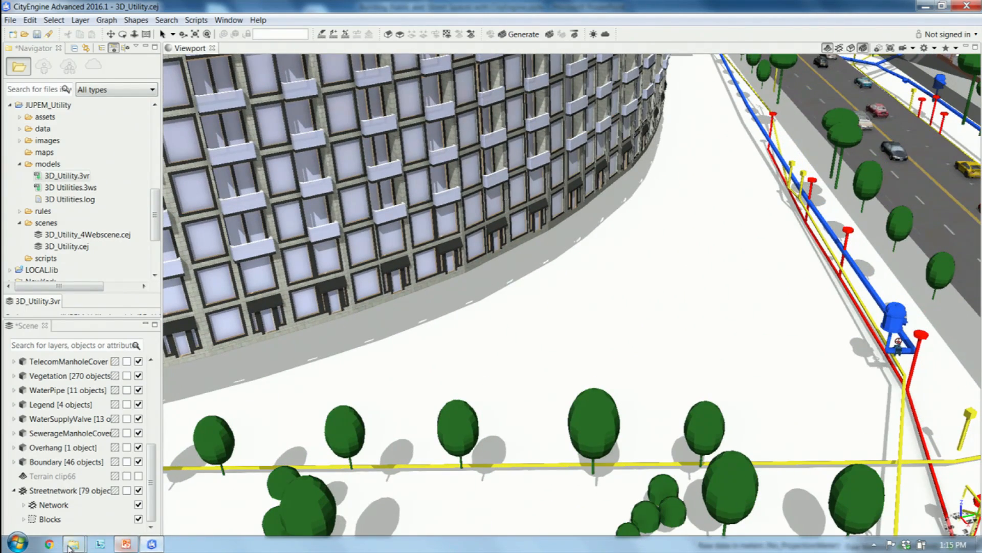
Switch to PowerPoint, start the slide show at the CityEngine Demos slide and follow the "Rule of the week: Manhole for 3D Utilities" link.
left_click(125, 545)
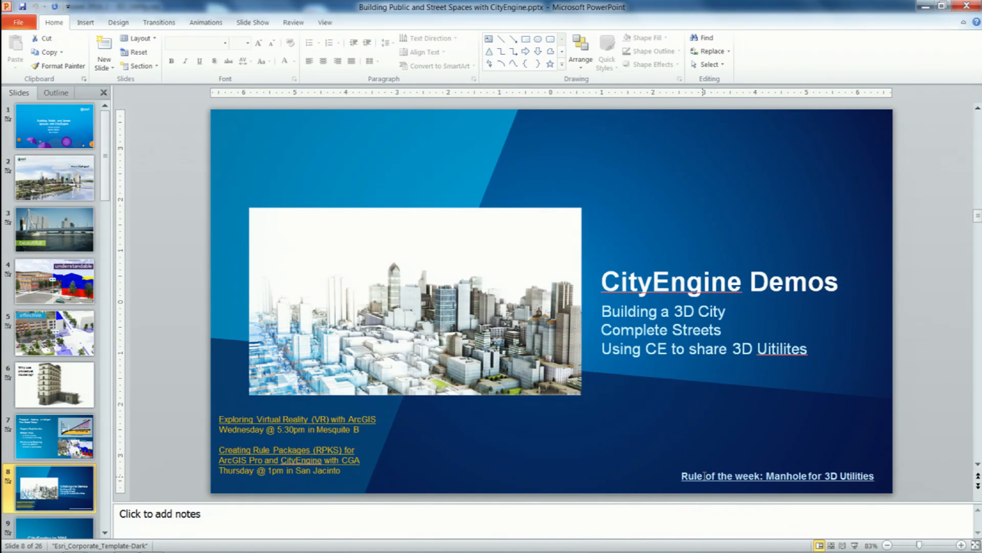
left_click(854, 545)
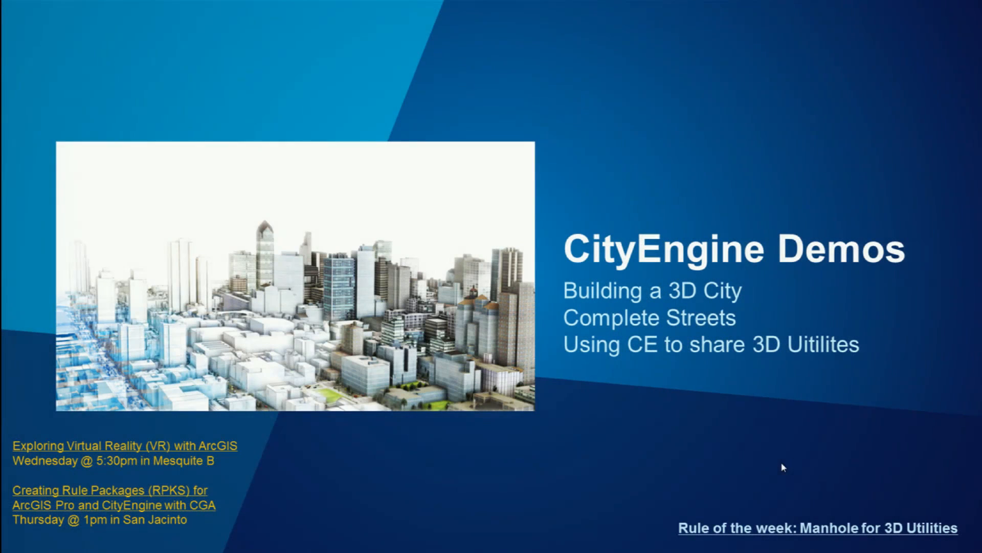
left_click(699, 530)
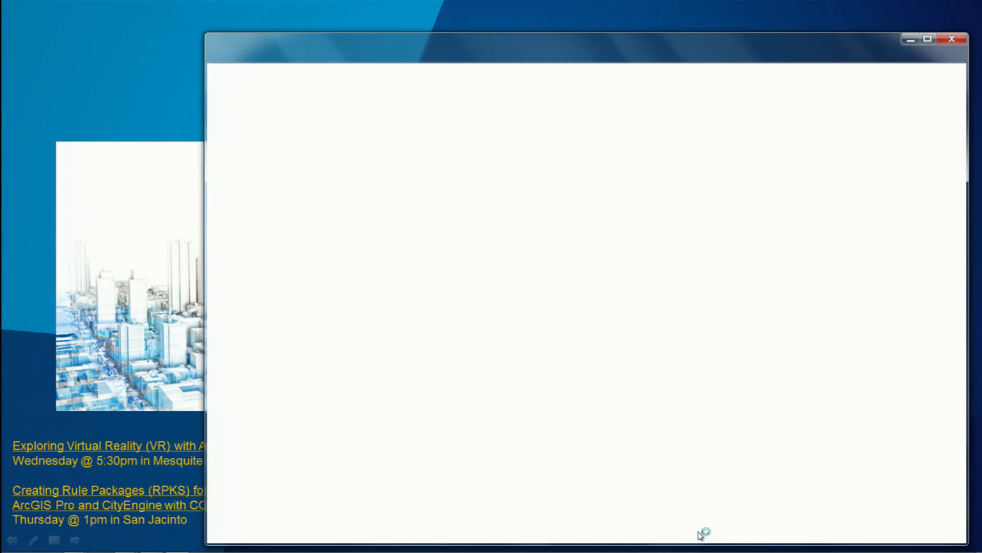
Maximize the browser window, pause the "Rule of the Week 4: Manhole" video and jump to 1:02 to show the manhole section.
left_click(927, 39)
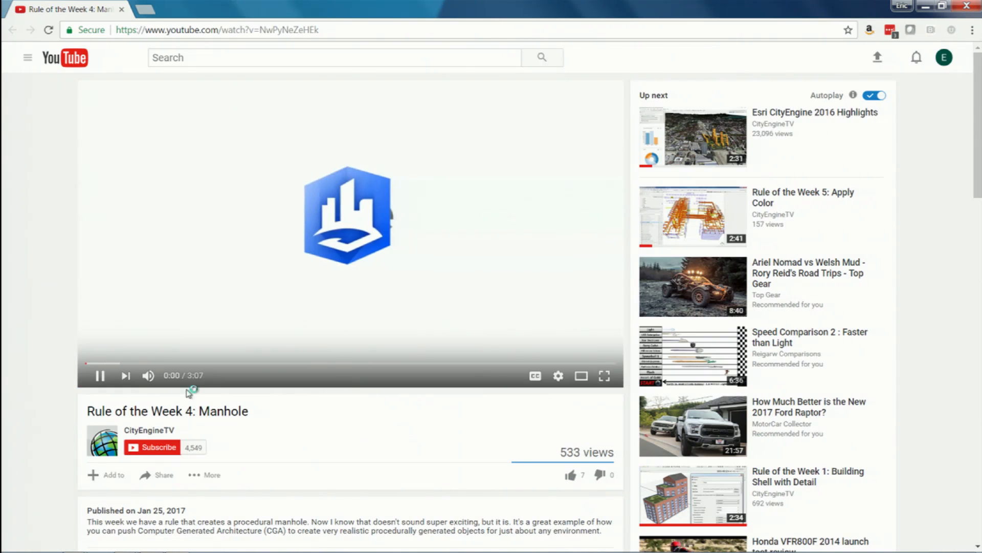
left_click(100, 376)
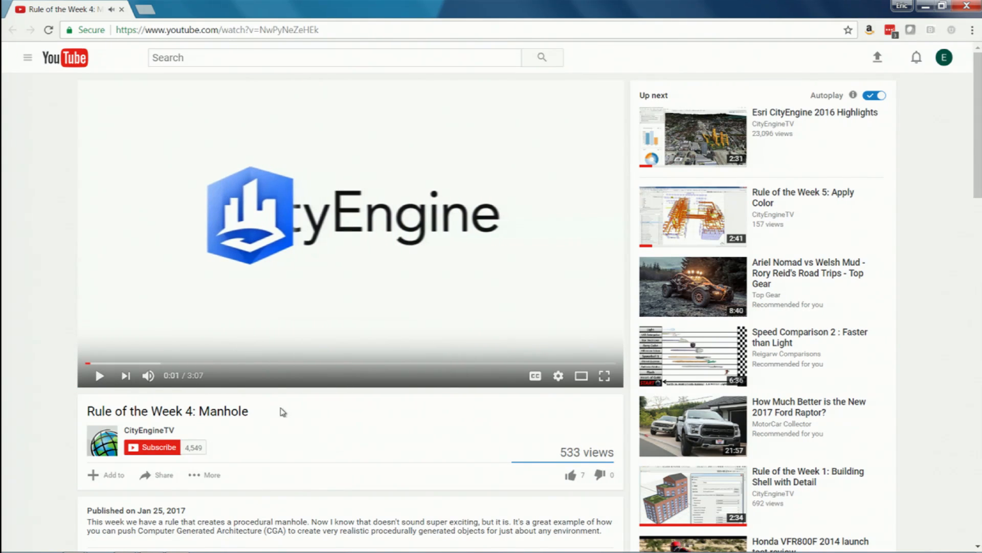
left_click(264, 364)
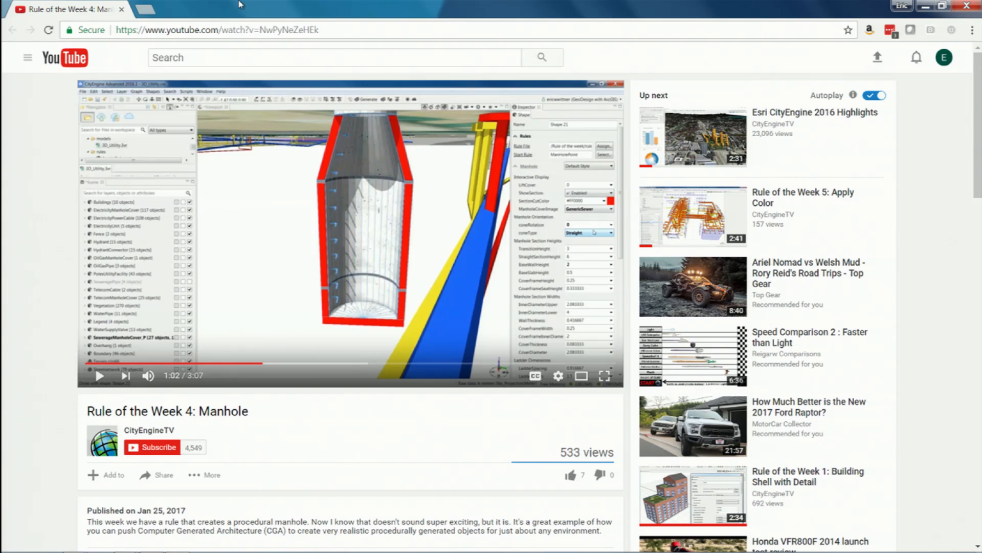
Search YouTube for "Rule of the week 6".
left_click(217, 62)
type("Rul")
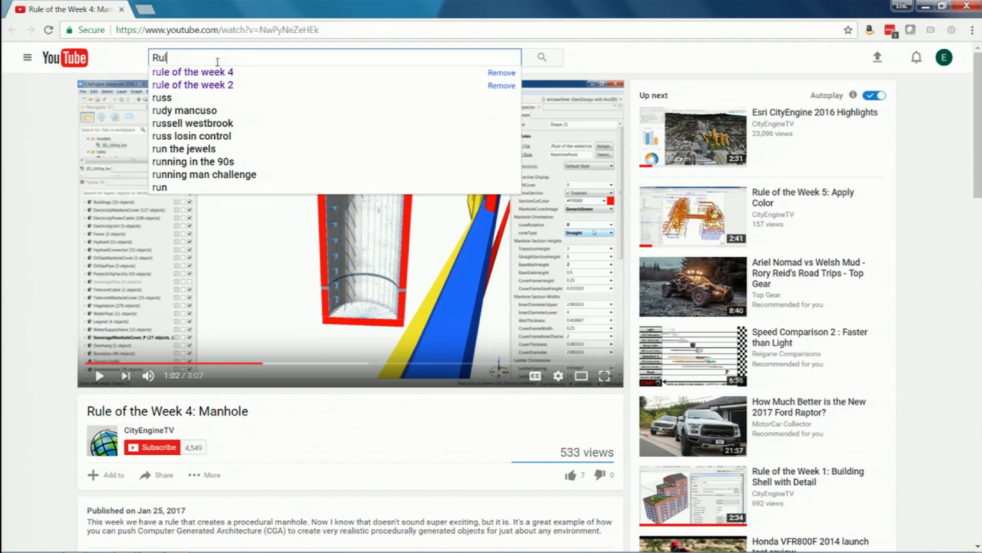
type("e of the week 6")
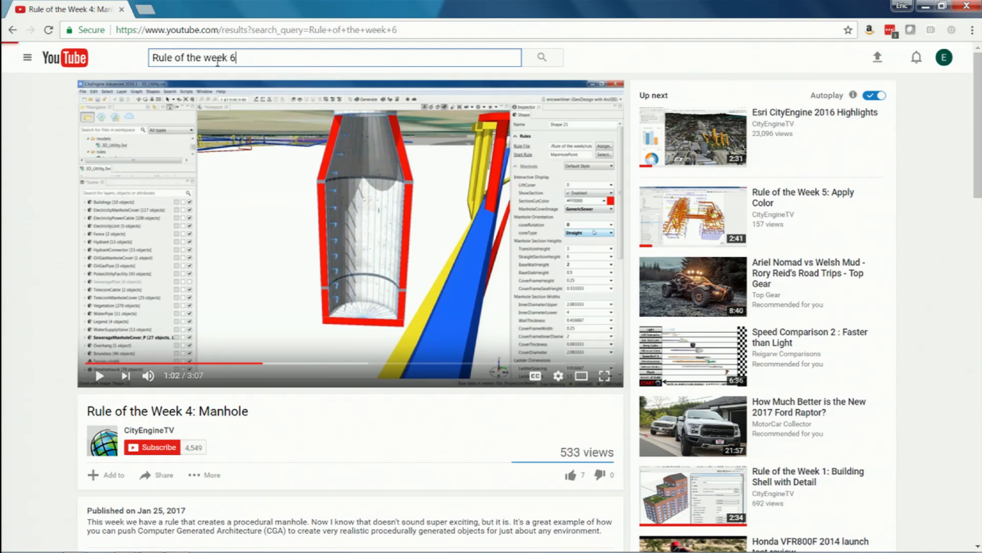
Open the "Rule(s) of the Week 6: Parks, Formal and Natural" video from the search results, pause it and jump to 0:52.
key("Return")
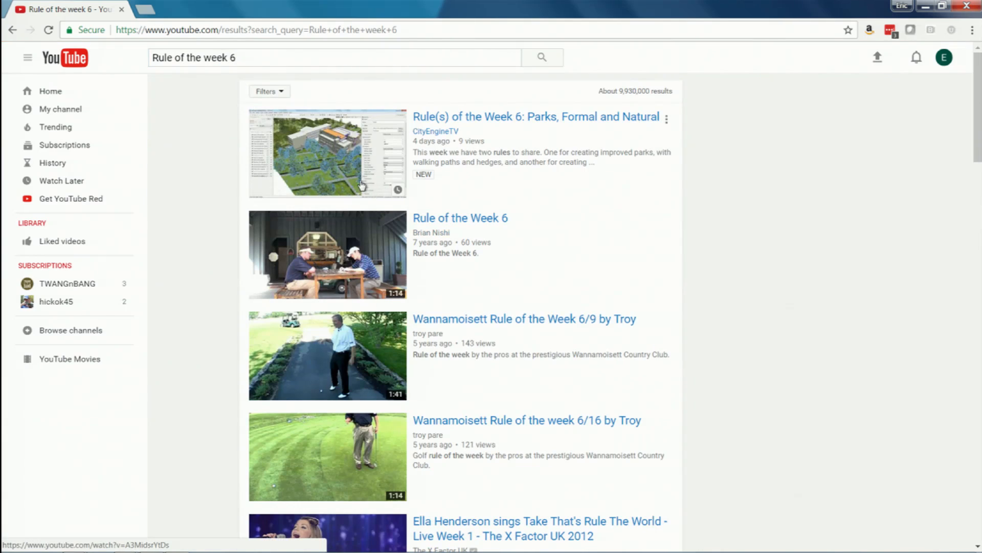
left_click(539, 119)
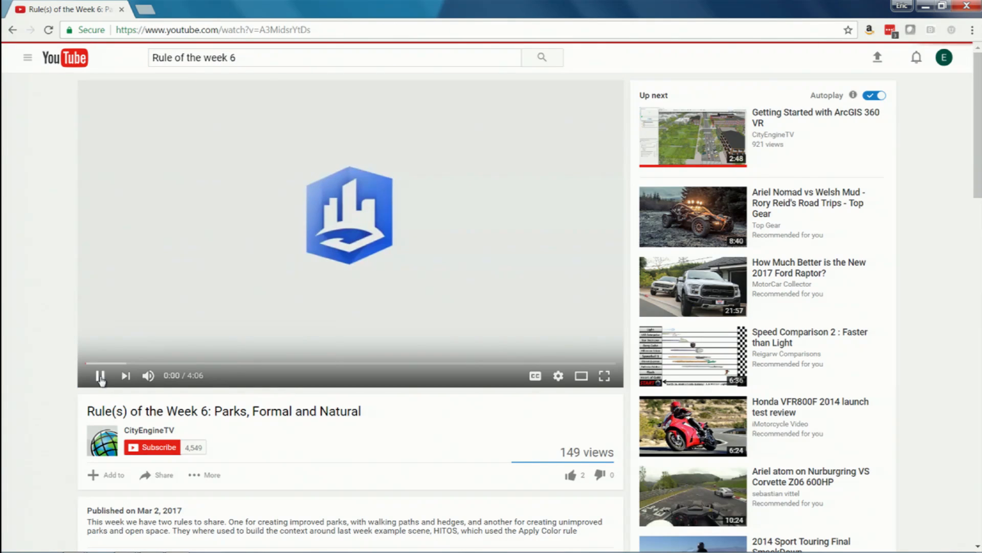
left_click(99, 378)
left_click(200, 364)
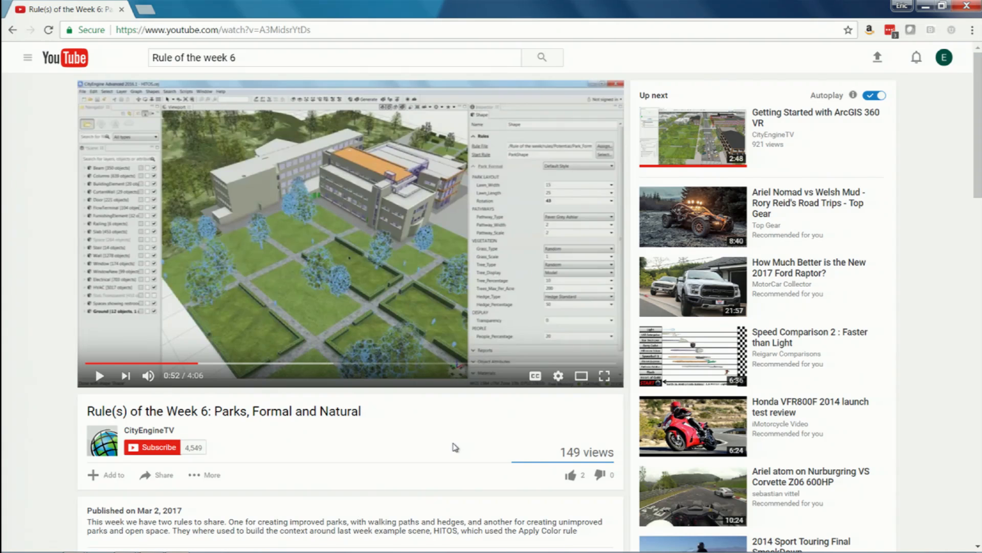
Switch to the PowerPoint slide show and advance past "CityEngine in 2016" to the "ArcGIS Platform Integration" slide.
key("alt+Tab")
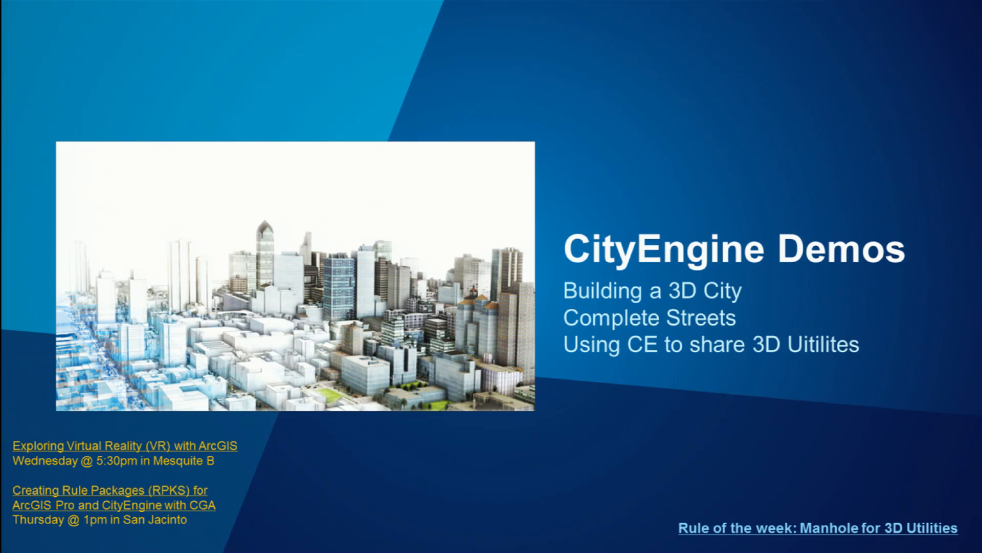
key("Right")
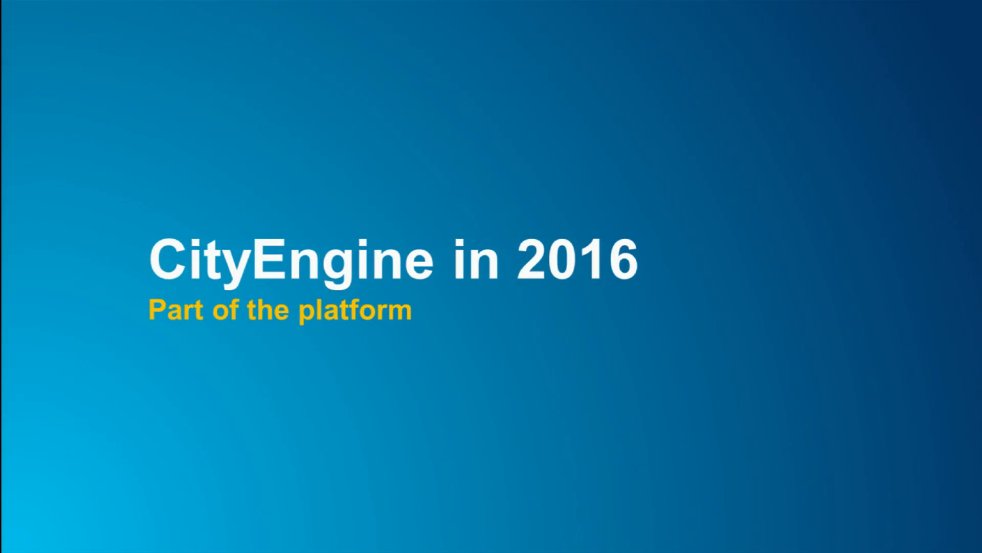
key("Right")
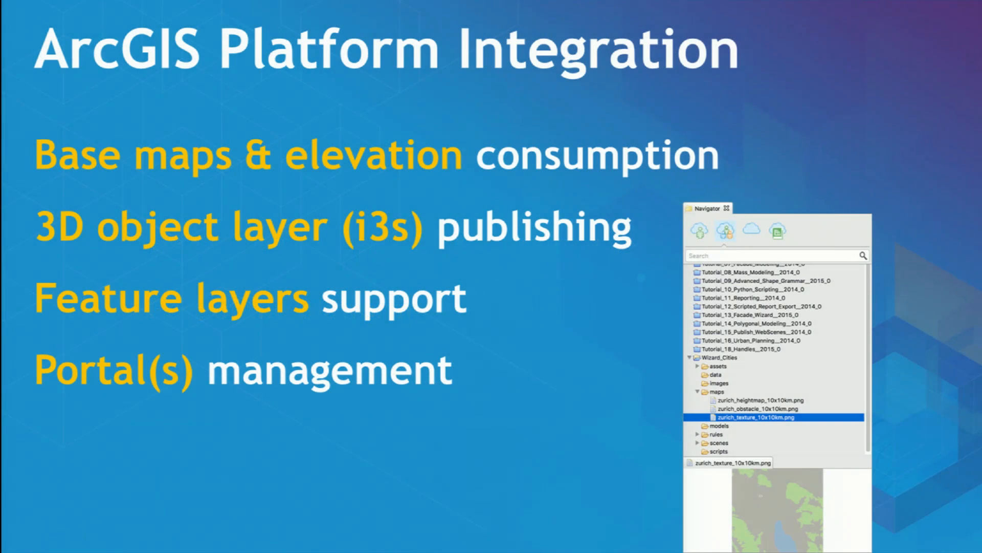
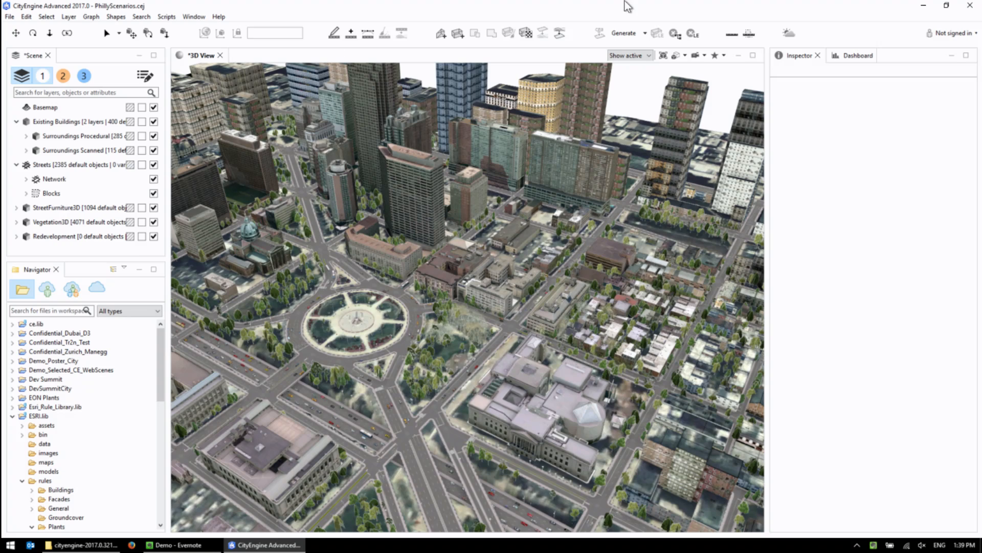
Measure the distance from the centre of the roundabout to the facade of the tall office tower behind it.
left_click(732, 34)
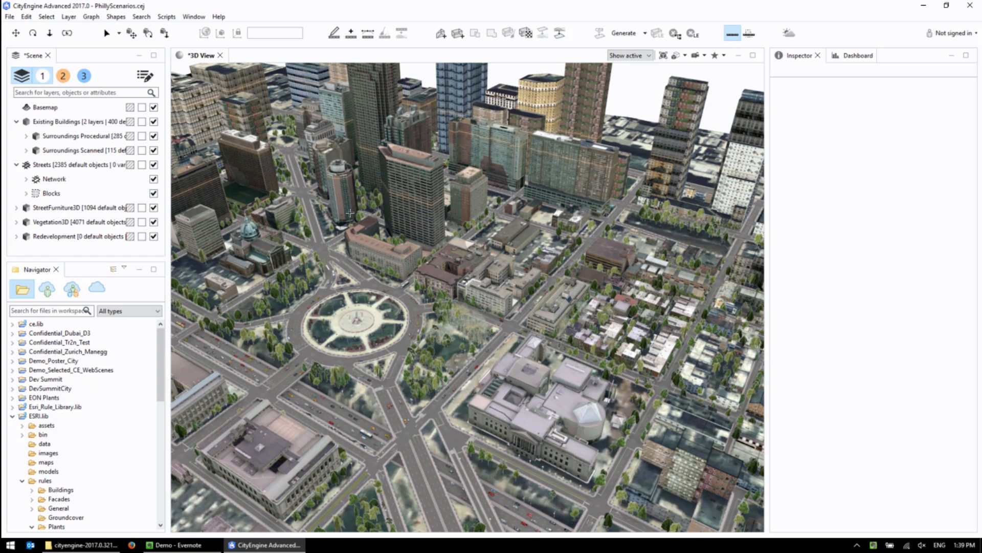
left_click(343, 326)
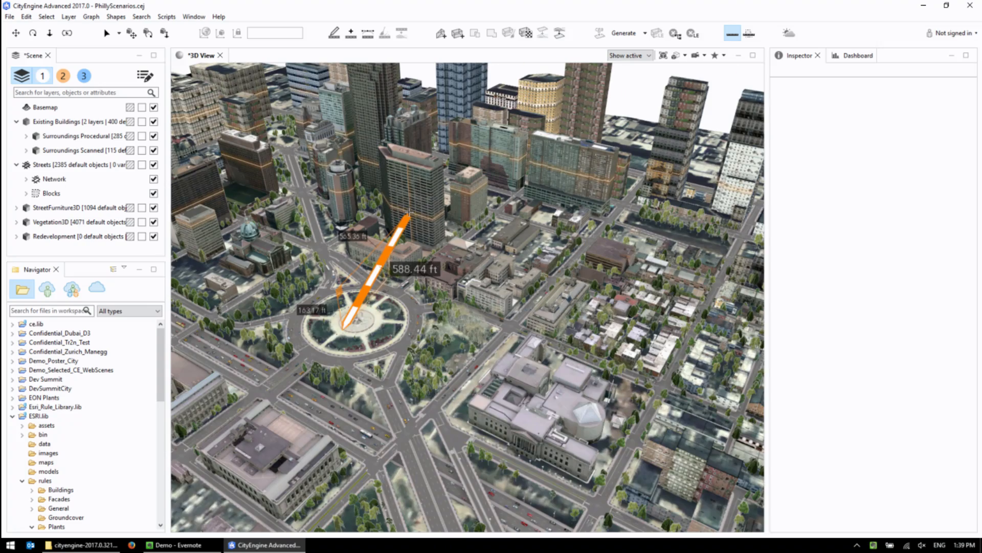
scroll(409, 212, "up", 2)
middle_click_drag(368, 192, 464, 249)
scroll(464, 249, "down", 1)
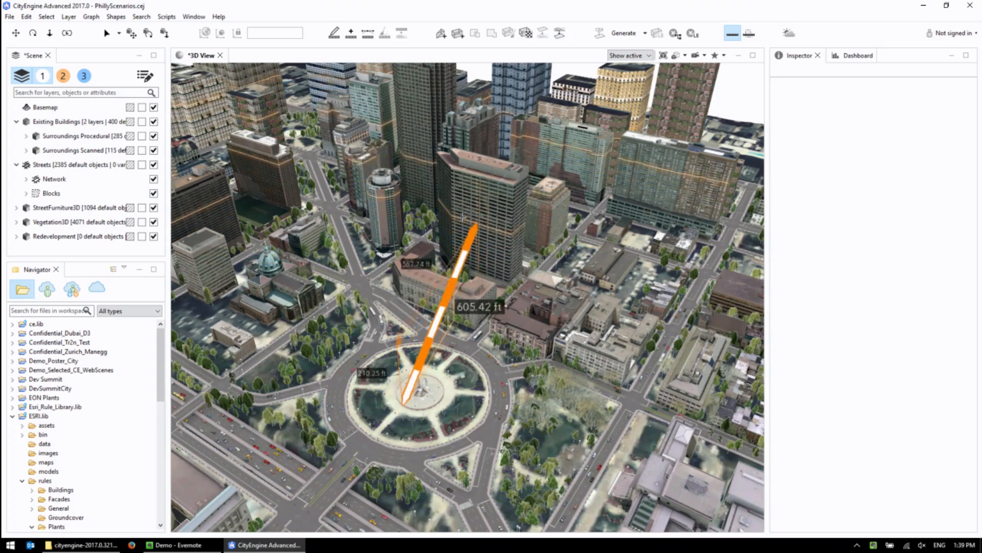
left_click(488, 201)
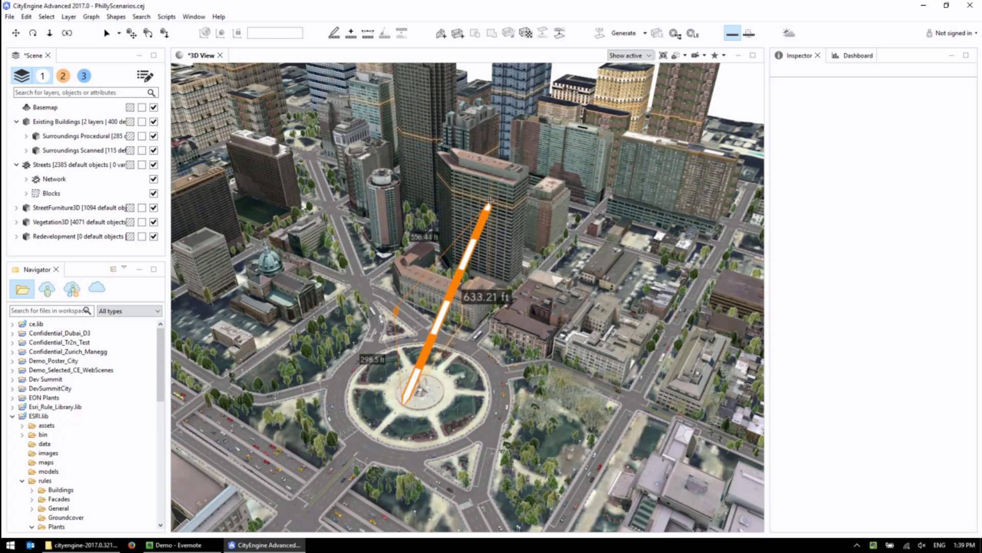
left_click_drag(488, 201, 452, 169, "alt")
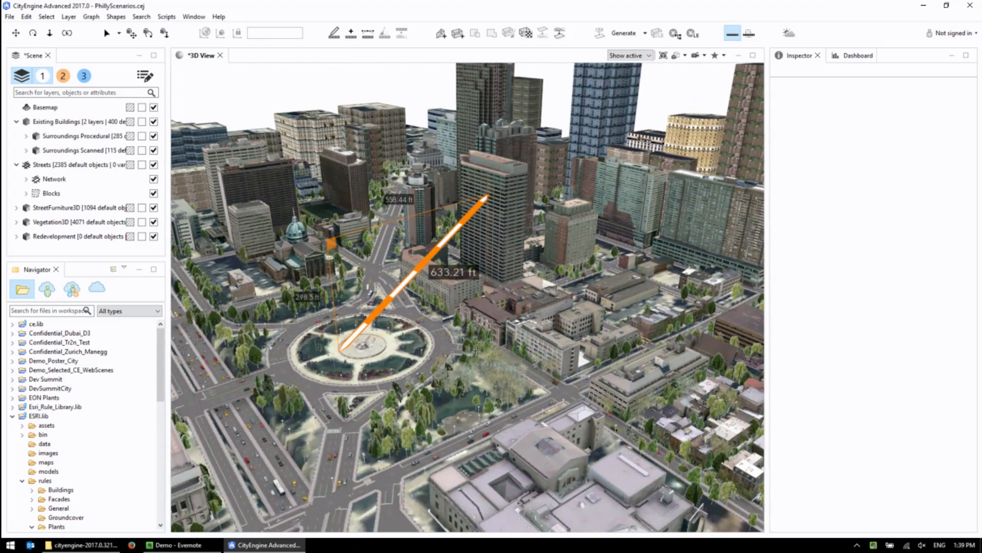
scroll(420, 300, "up", 3)
left_click_drag(419, 301, 492, 307, "alt")
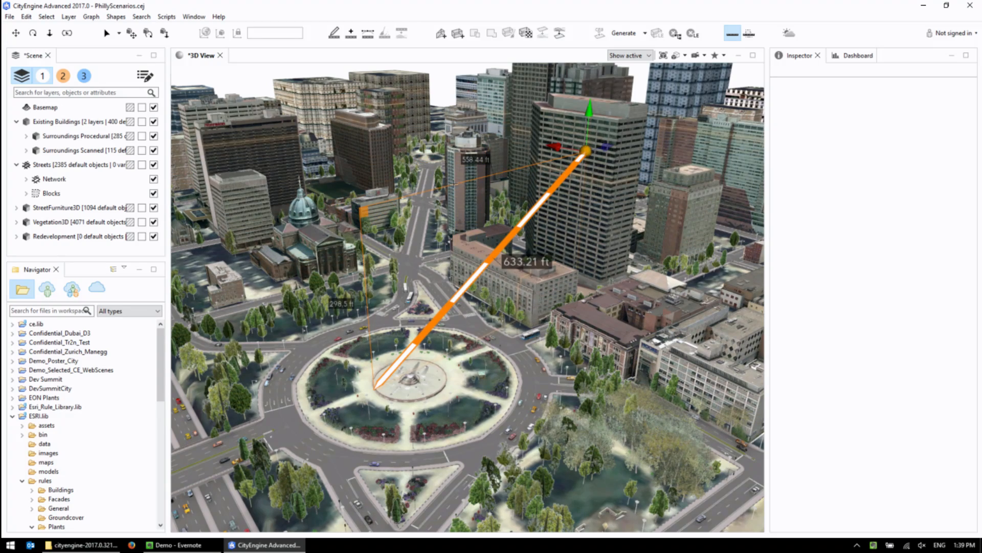
left_click_drag(451, 273, 562, 307, "alt")
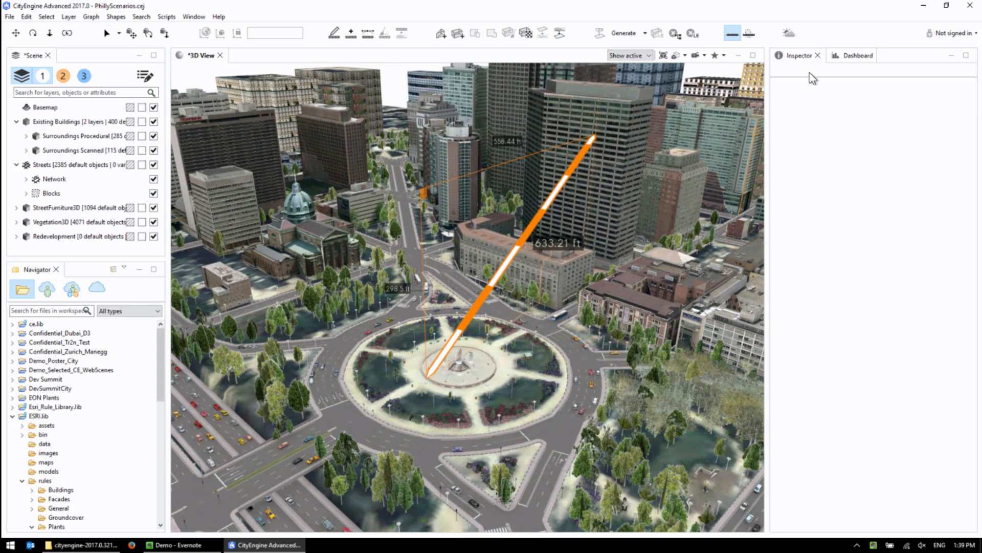
Measure the triangular area between the roundabout's edge, the low brick building and the cylindrical tower, and return to selection mode.
left_click(749, 33)
left_click(381, 337)
left_click(676, 310)
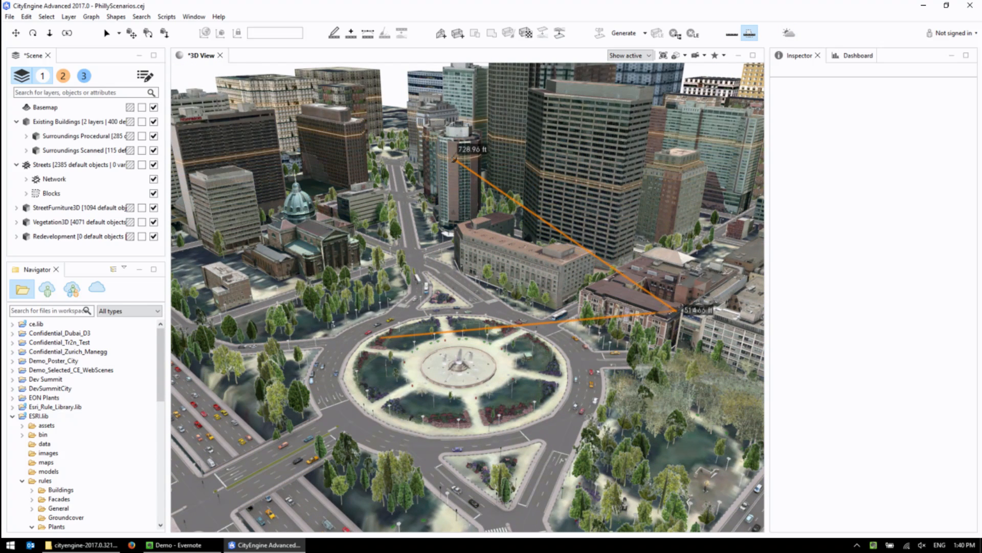
double_click(456, 160)
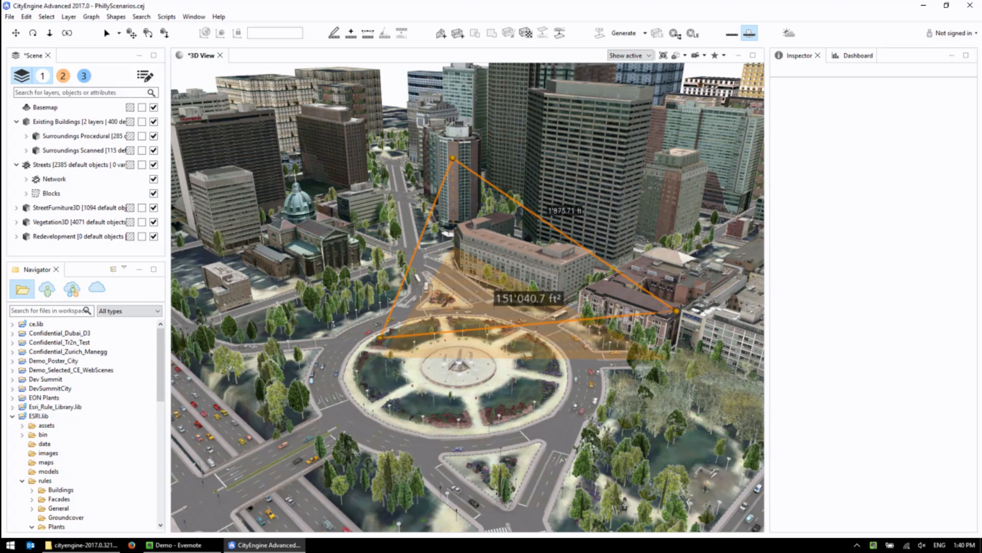
middle_click_drag(422, 305, 453, 290, "alt")
left_click_drag(453, 290, 451, 313, "alt")
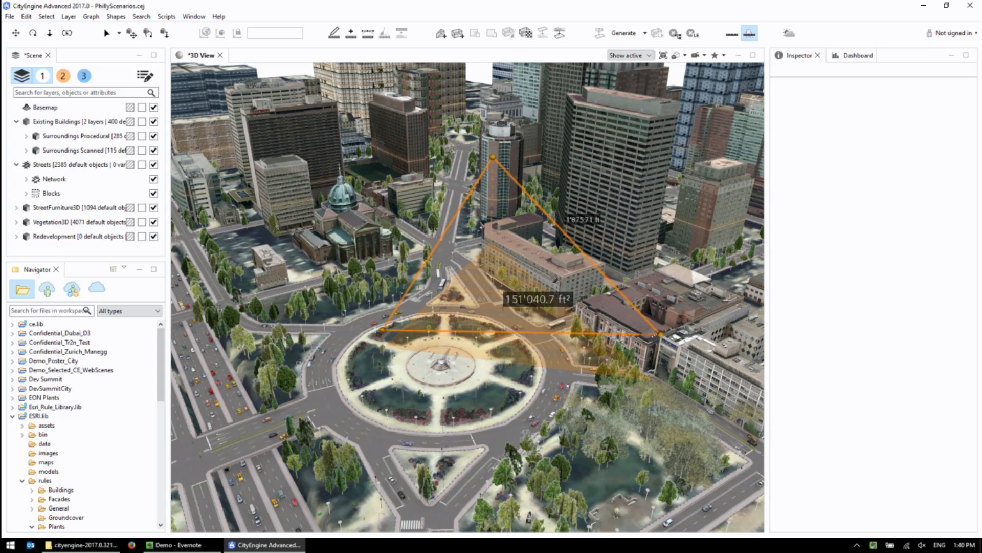
middle_click_drag(472, 273, 438, 281, "alt")
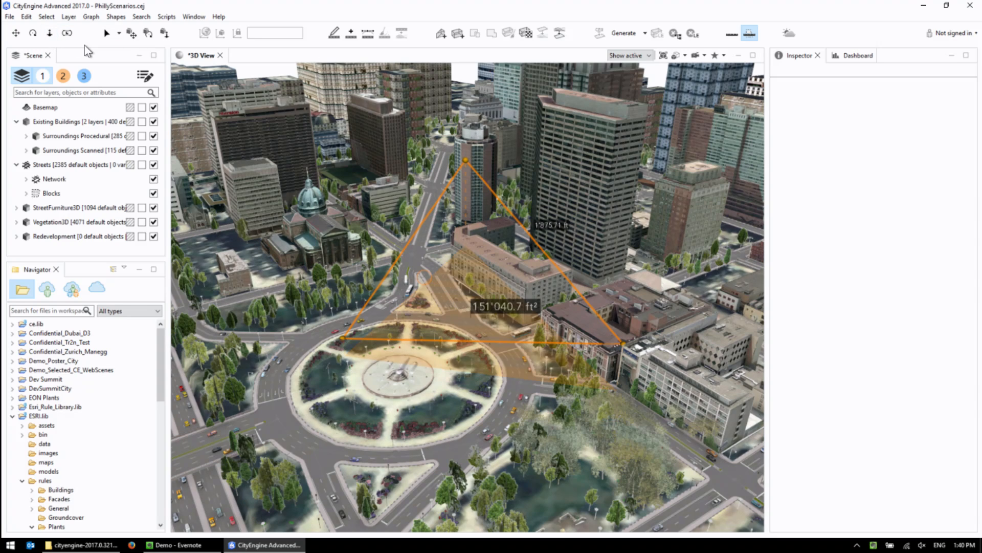
left_click(106, 29)
scroll(518, 269, "down", 5)
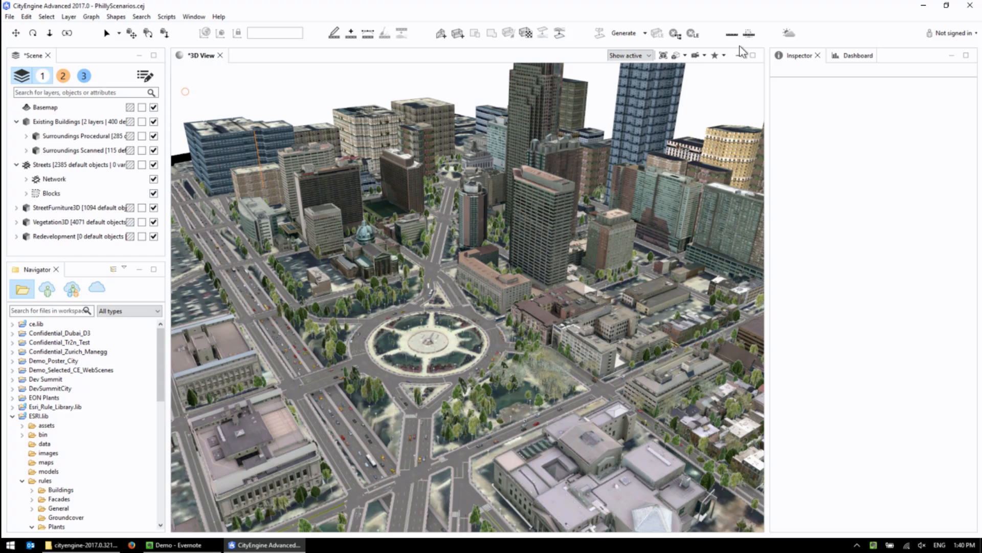
Go to the Fences bookmark and select all segments of the curved fence.
left_click(723, 54)
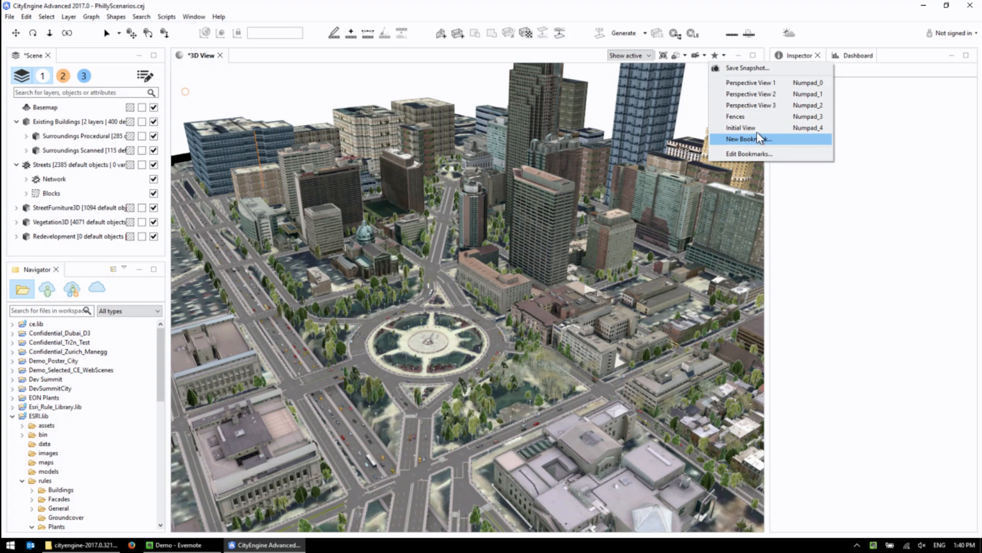
left_click(751, 116)
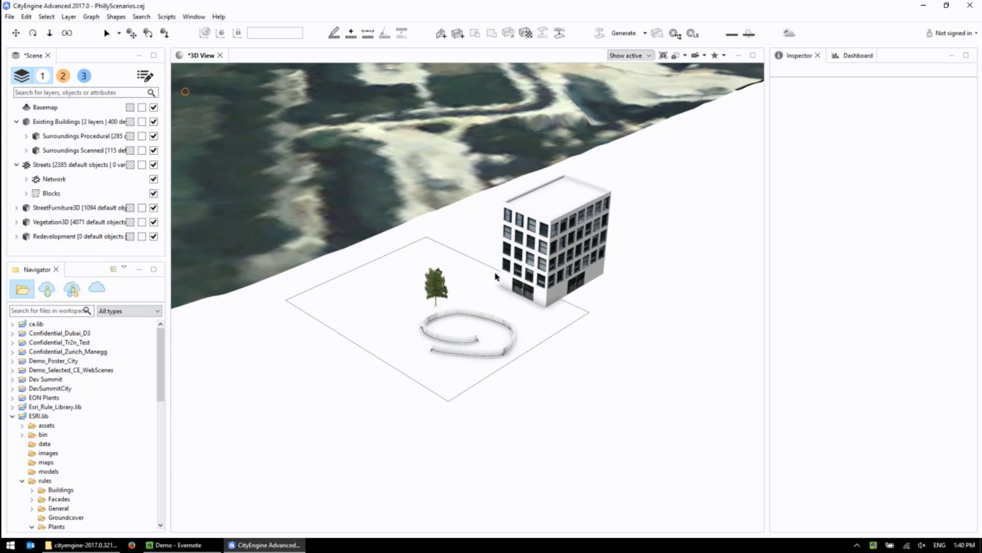
scroll(455, 381, "up", 5)
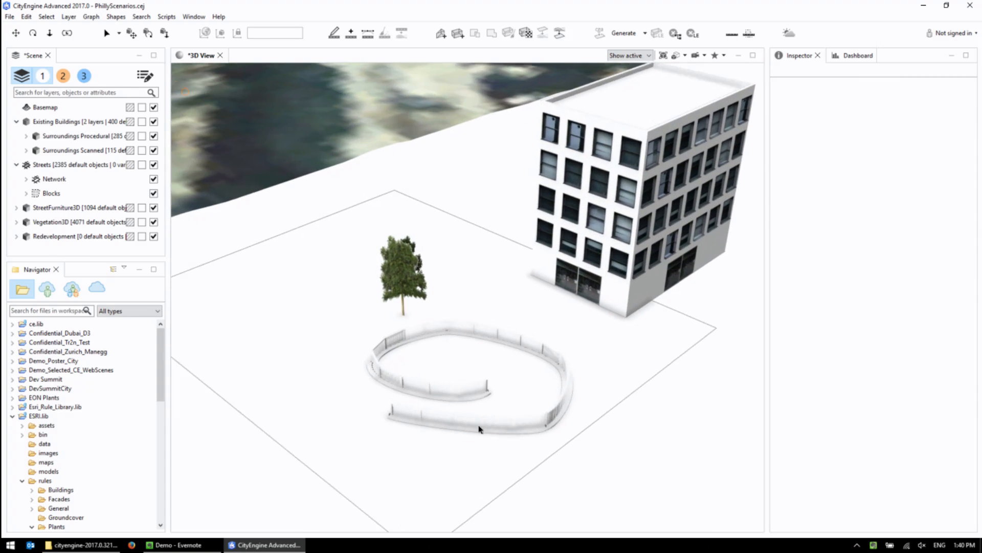
scroll(480, 428, "up", 1)
left_click(461, 444)
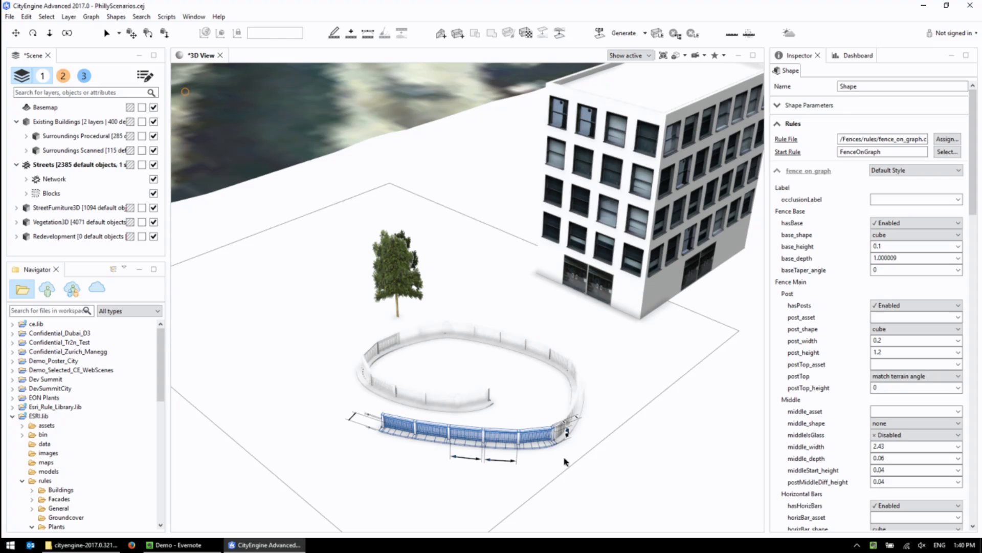
left_click_drag(322, 307, 627, 460)
left_click_drag(478, 444, 479, 444)
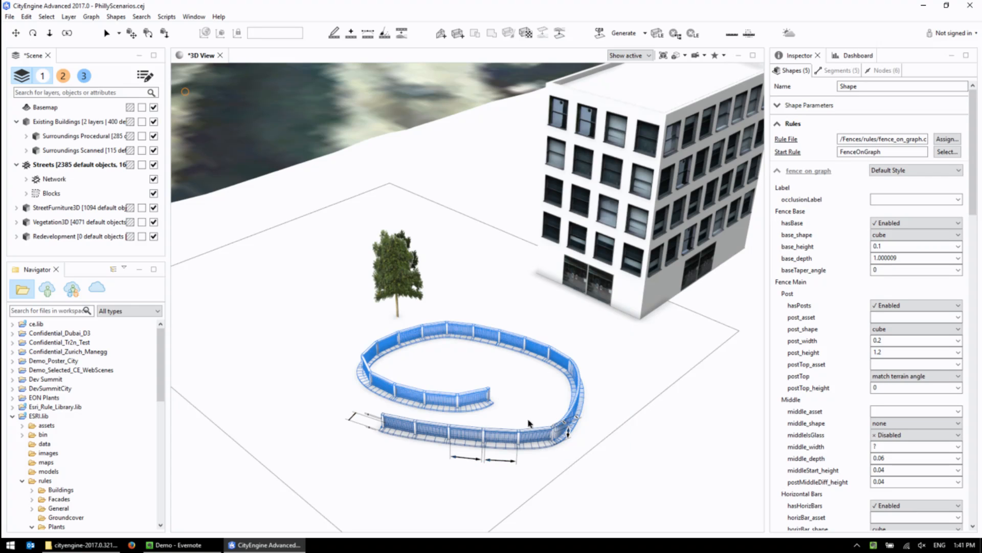
Apply the picketFence style and then the logFence style to the selected fence shapes.
scroll(532, 422, "up", 2)
middle_click_drag(535, 404, 497, 291)
scroll(430, 323, "up", 2)
scroll(430, 323, "up", 3)
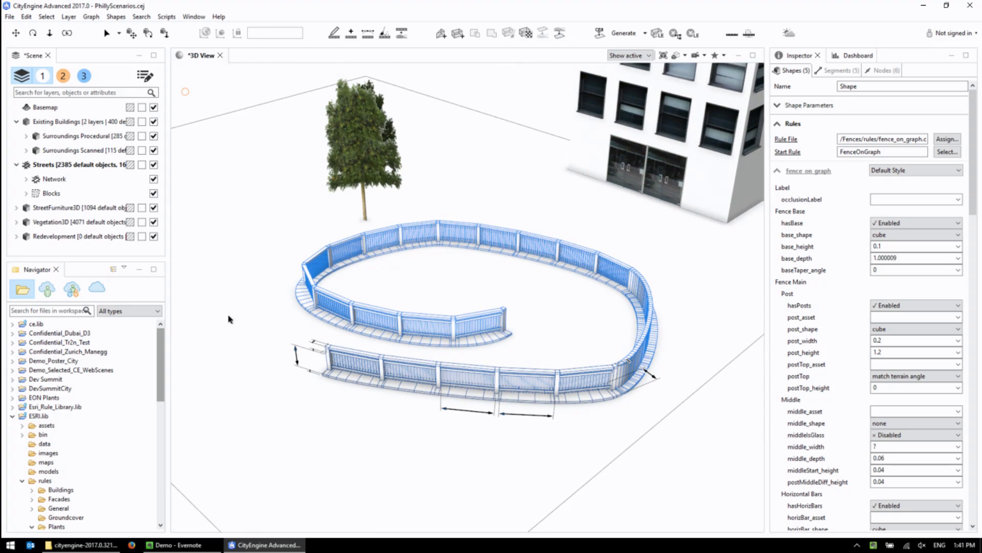
left_click(905, 170)
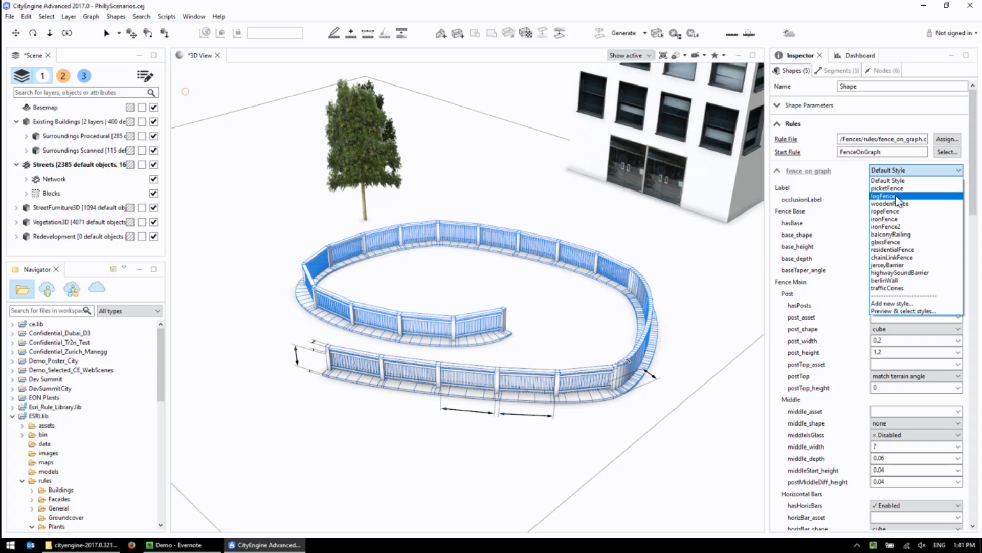
left_click(898, 187)
scroll(506, 360, "up", 3)
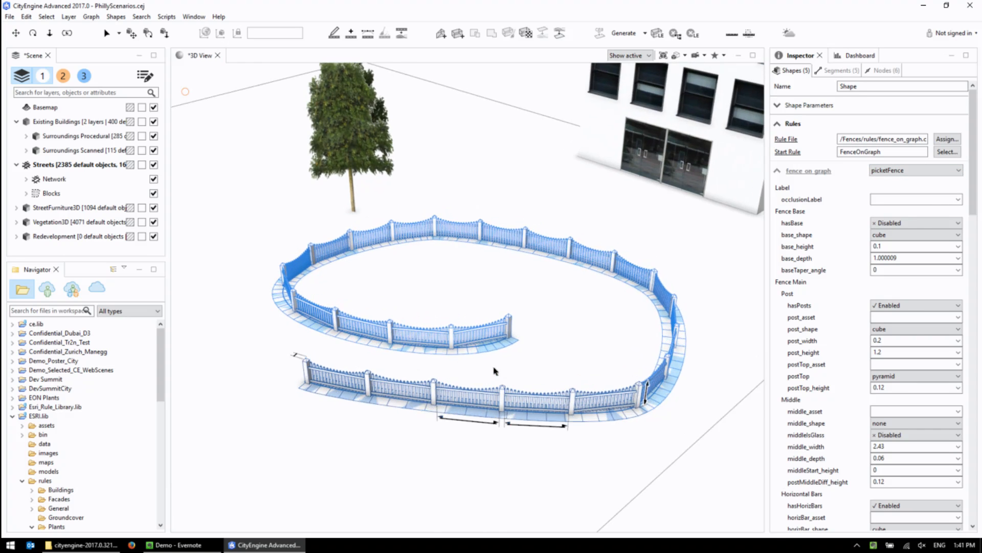
left_click(902, 171)
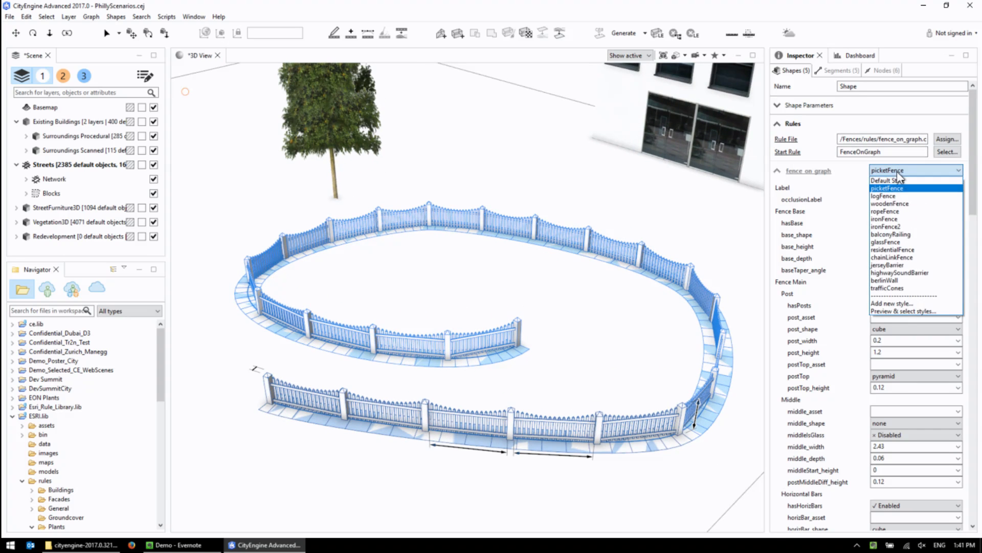
left_click(890, 195)
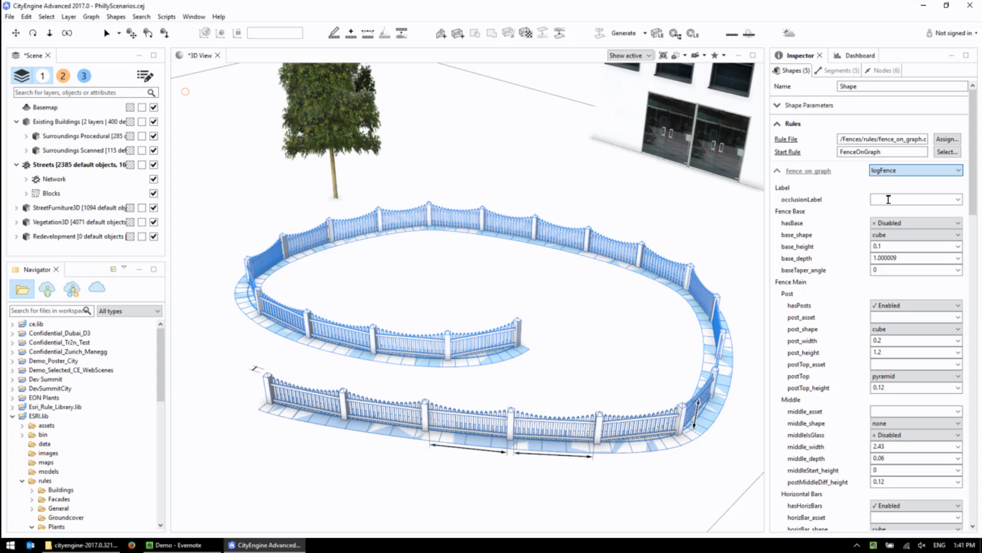
Switch the fence style to ironFence2 and then to chainLinkFence, and inspect the fence up close.
left_click(896, 174)
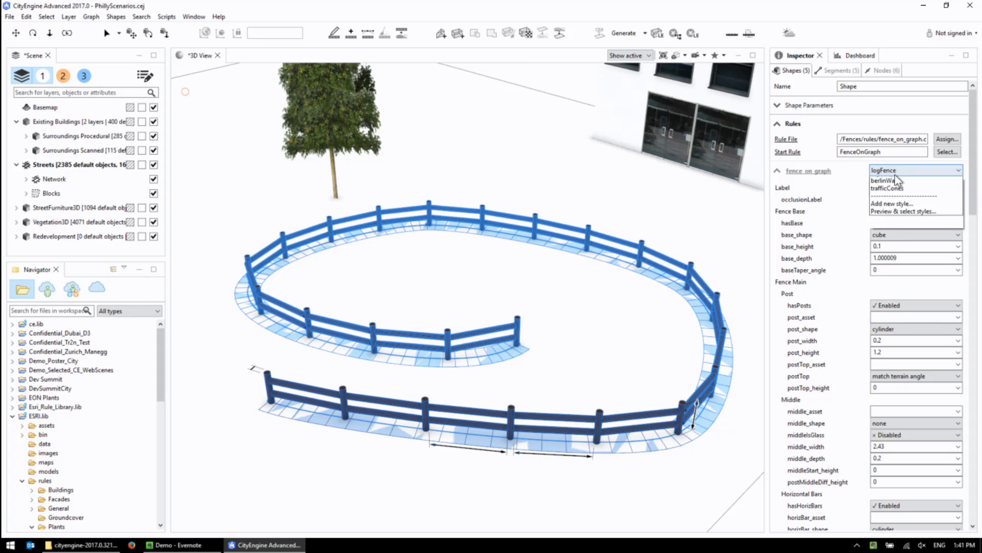
left_click(892, 225)
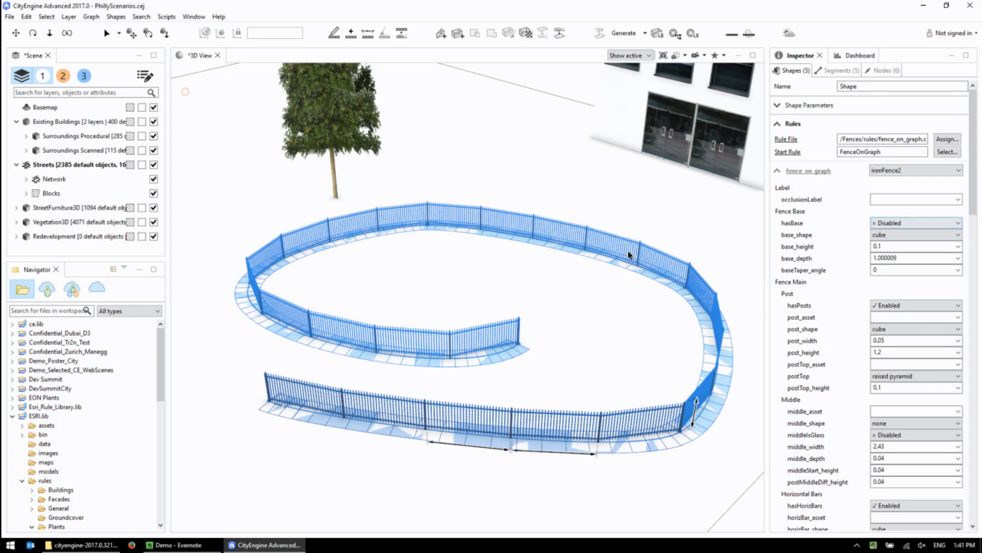
left_click(895, 171)
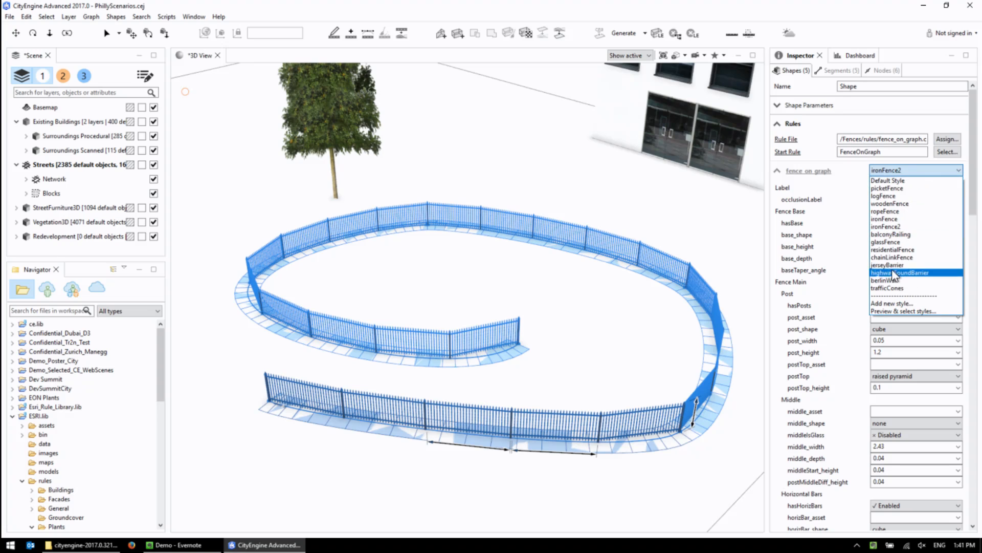
left_click(893, 257)
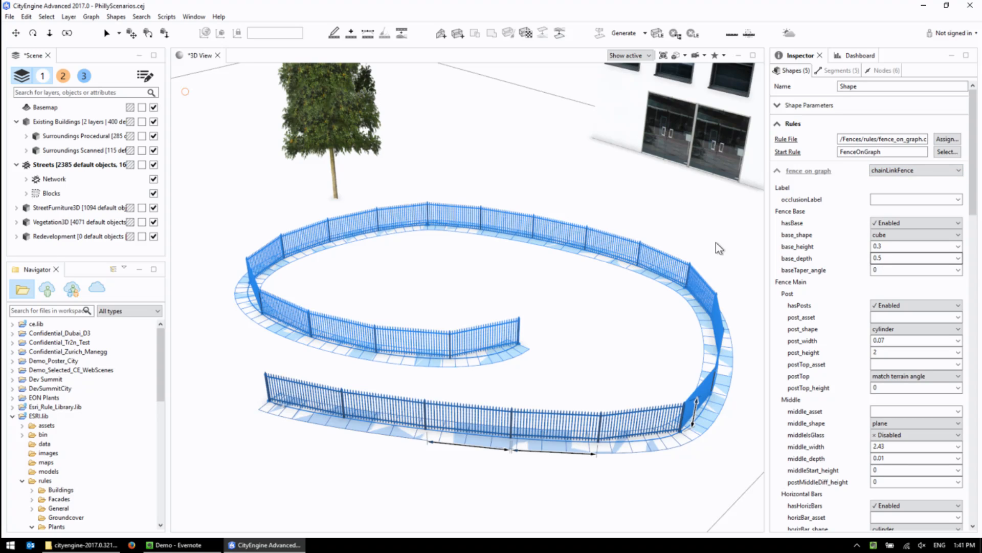
left_click_drag(507, 350, 567, 317, "alt")
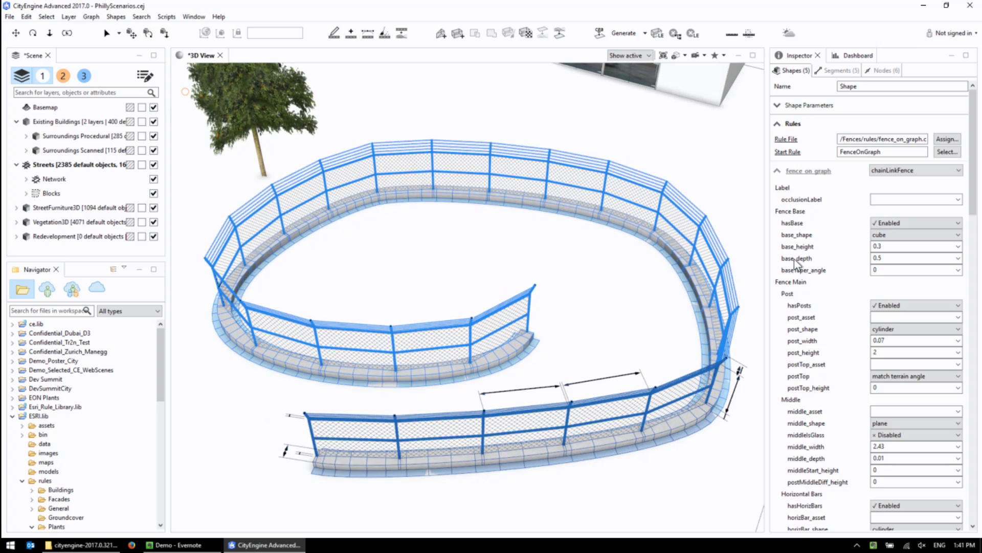
Change the fence style to highwaySoundBarrier and then to berlinWall, viewing the wall from a lower angle.
left_click(943, 172)
left_click(899, 273)
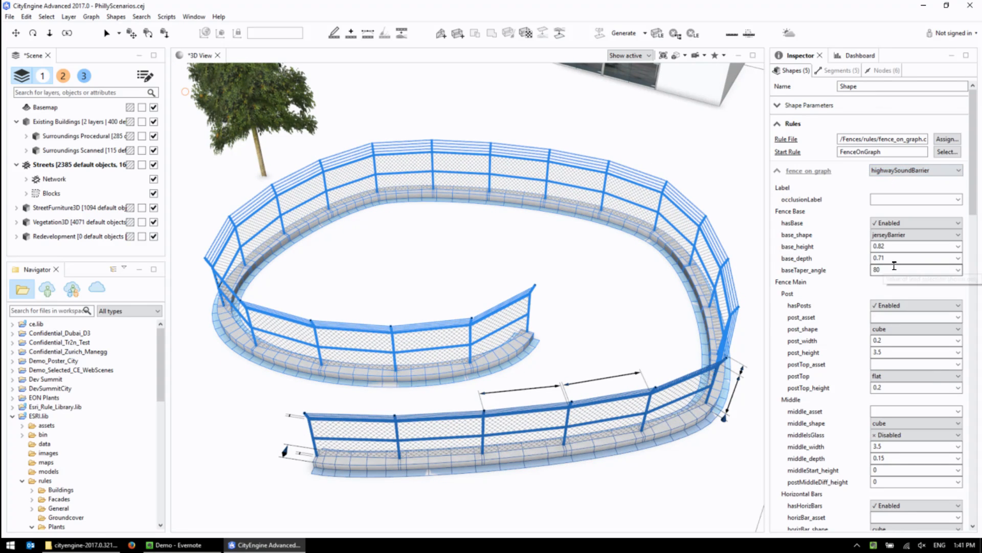
left_click(908, 171)
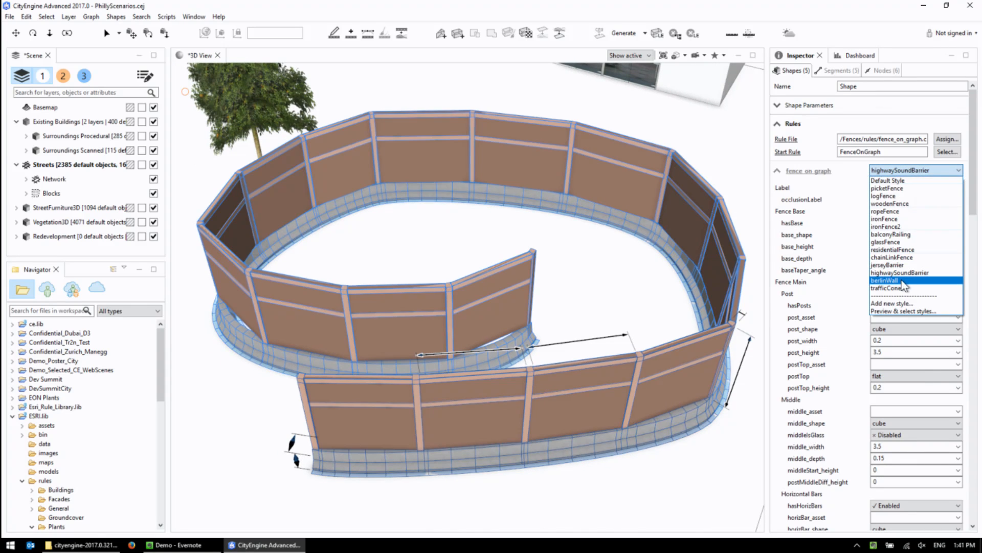
left_click(905, 282)
left_click_drag(386, 352, 532, 307, "alt")
Set the style of the selected fence shapes to woodenFence.
left_click(905, 172)
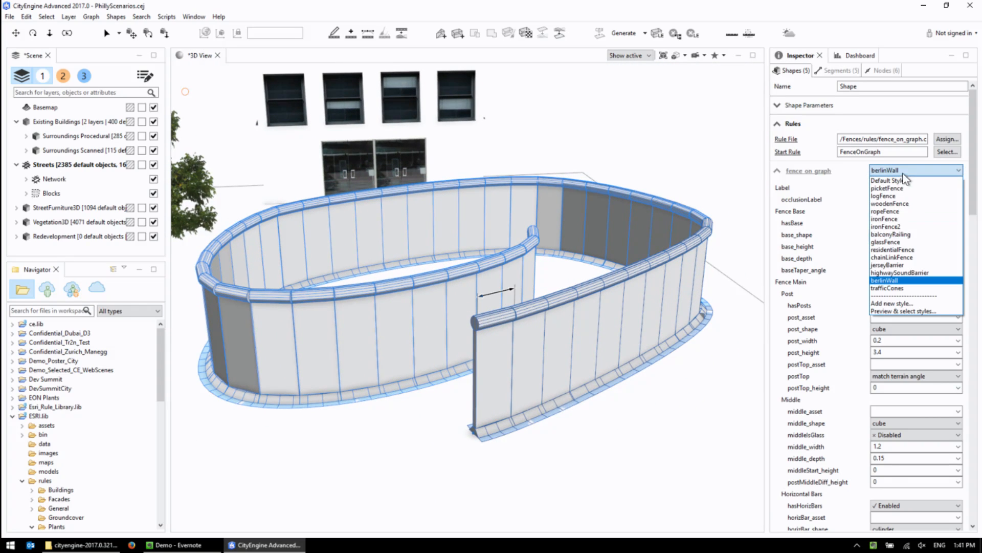
left_click(890, 203)
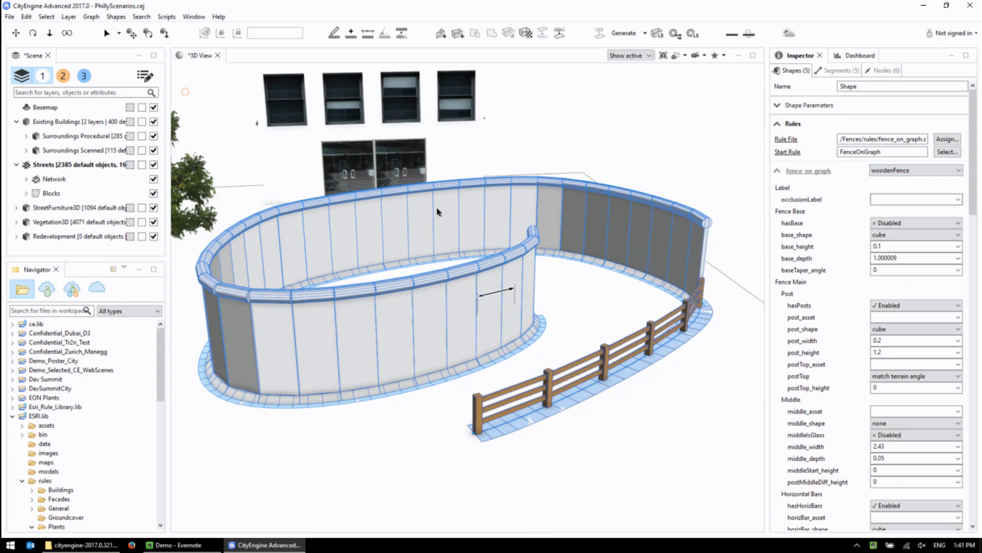
scroll(509, 248, "down", 3)
left_click_drag(508, 248, 473, 309, "alt")
scroll(481, 217, "down", 5)
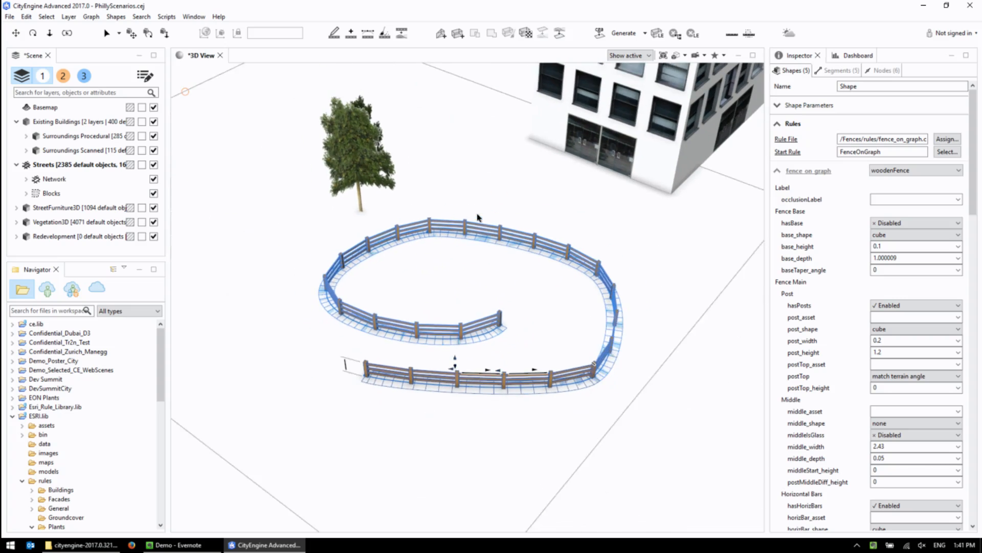
Select the tree beside the fence and bring the rule files of the ESRI.lib Plants folder into view.
left_click(398, 185)
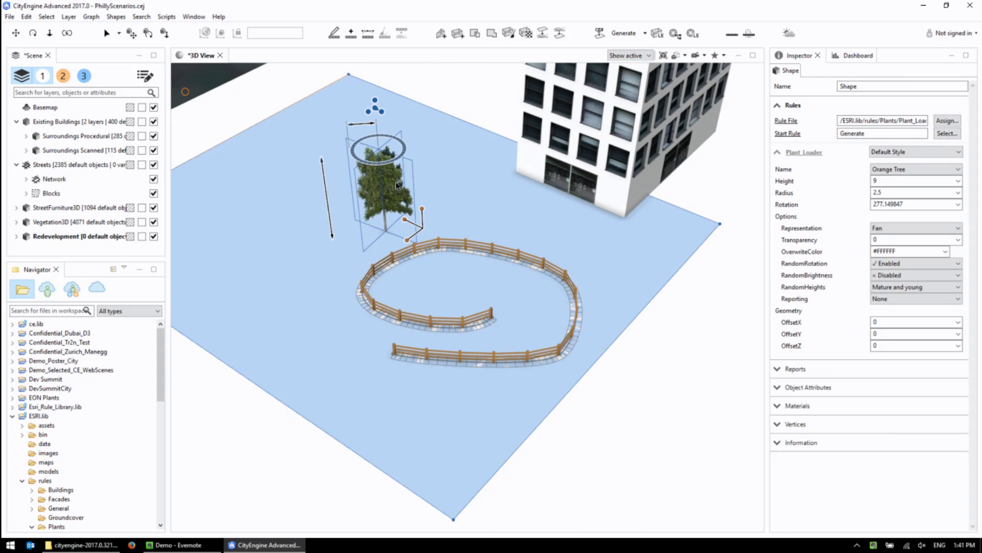
middle_click_drag(530, 222, 499, 258)
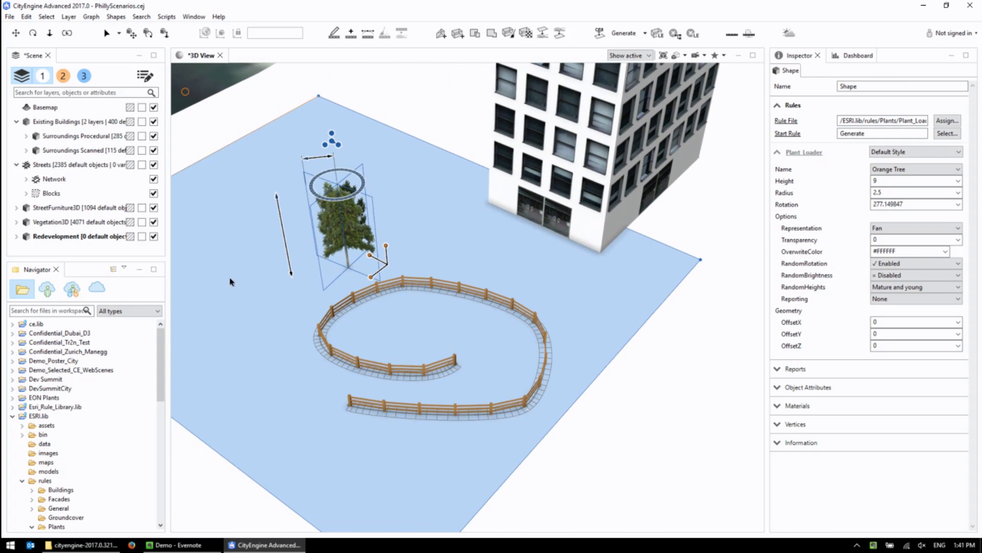
left_click_drag(163, 379, 164, 432)
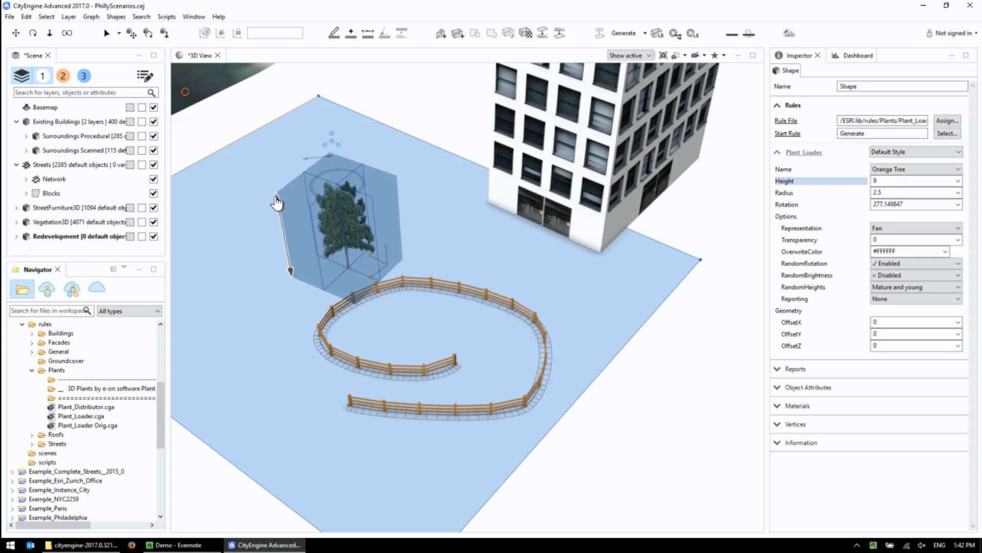
Switch the selected tree's representation to Model, back to Fan, and finally to Analytical.
scroll(294, 173, "up", 2)
left_click_drag(477, 250, 495, 102, "alt")
scroll(500, 238, "up", 3)
left_click(492, 96)
left_click(489, 102)
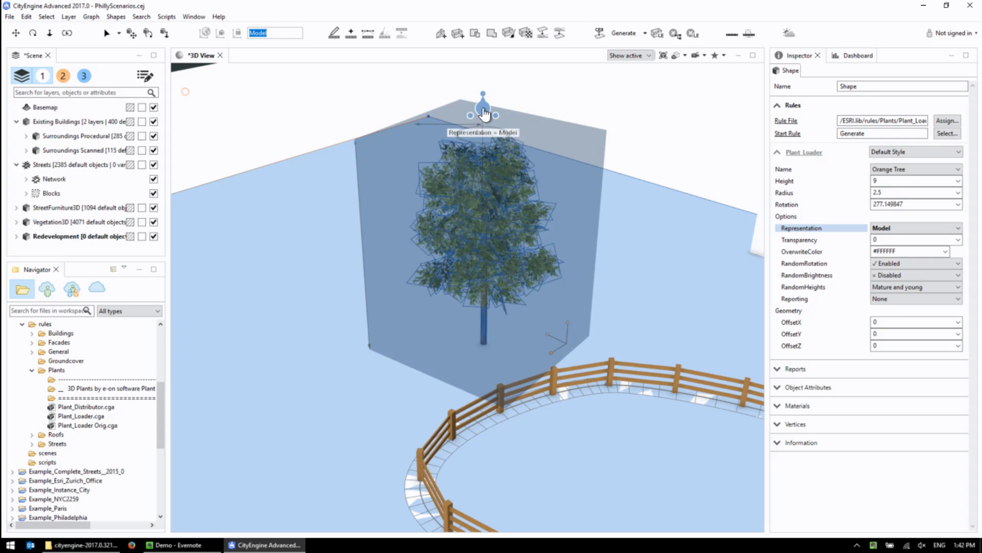
left_click(491, 108)
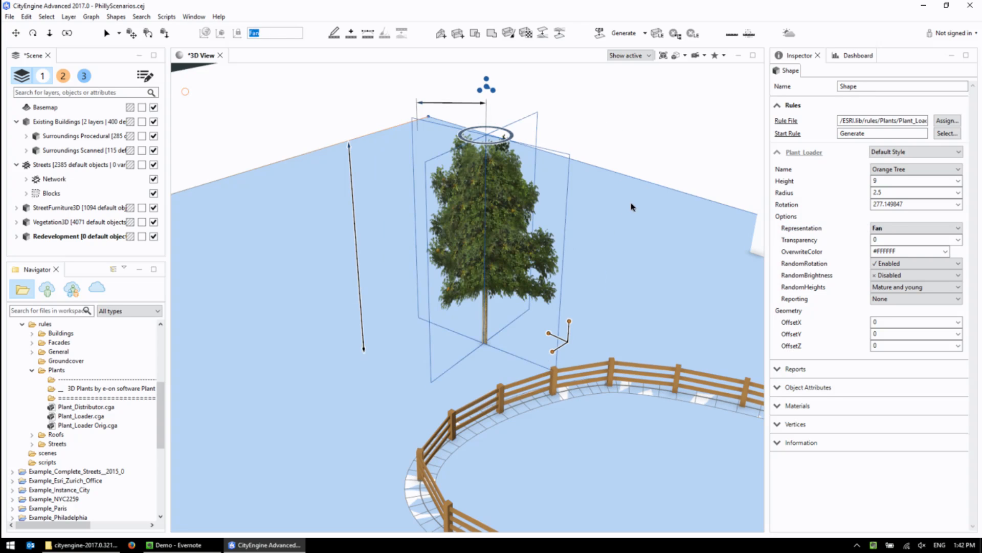
left_click_drag(613, 232, 561, 220, "alt")
left_click(476, 105)
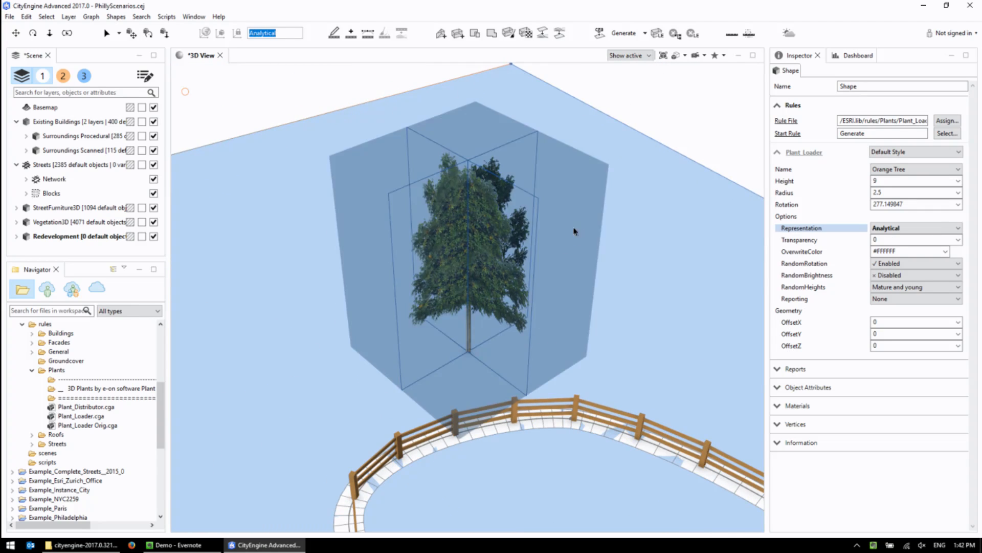
Adjust the analytical tree to a height of about 10.42 and a radius of about 2.38.
mouse_move(394, 267)
left_mouse_down("alt")
mouse_move(506, 234)
mouse_move(456, 296)
left_mouse_up("alt")
left_click_drag(595, 189, 598, 157)
left_click_drag(419, 135, 434, 167)
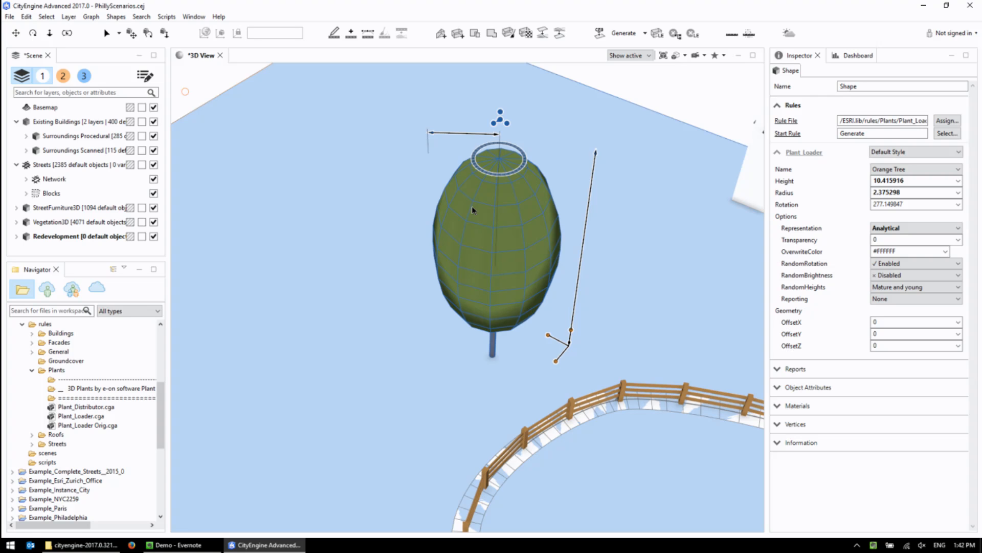
Select the white building next to the tree, frame it and isolate it in the 3D view.
left_click_drag(471, 206, 459, 285, "alt")
scroll(456, 287, "down", 5)
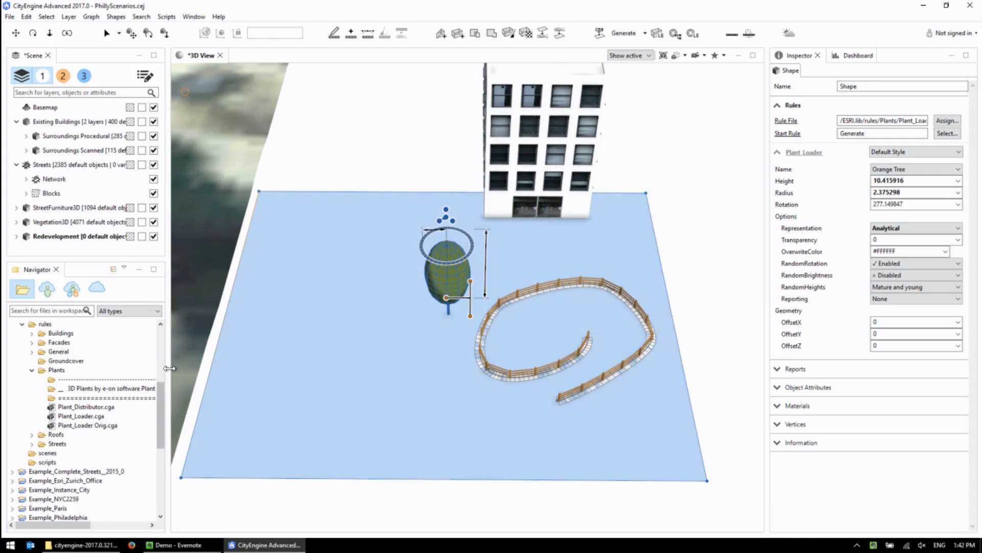
left_click_drag(554, 248, 506, 336, "alt")
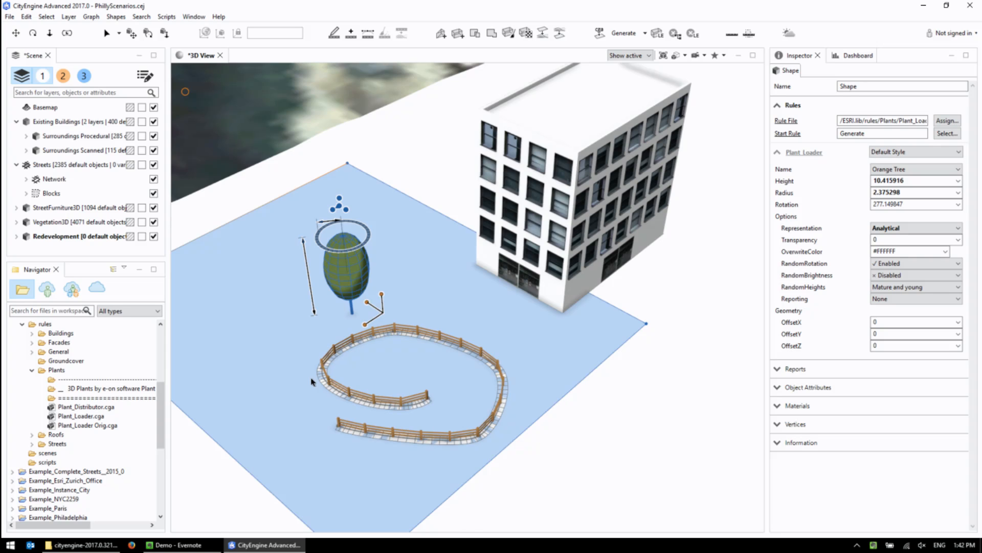
right_click_drag(392, 189, 532, 187, "alt")
middle_click_drag(598, 168, 434, 269, "alt")
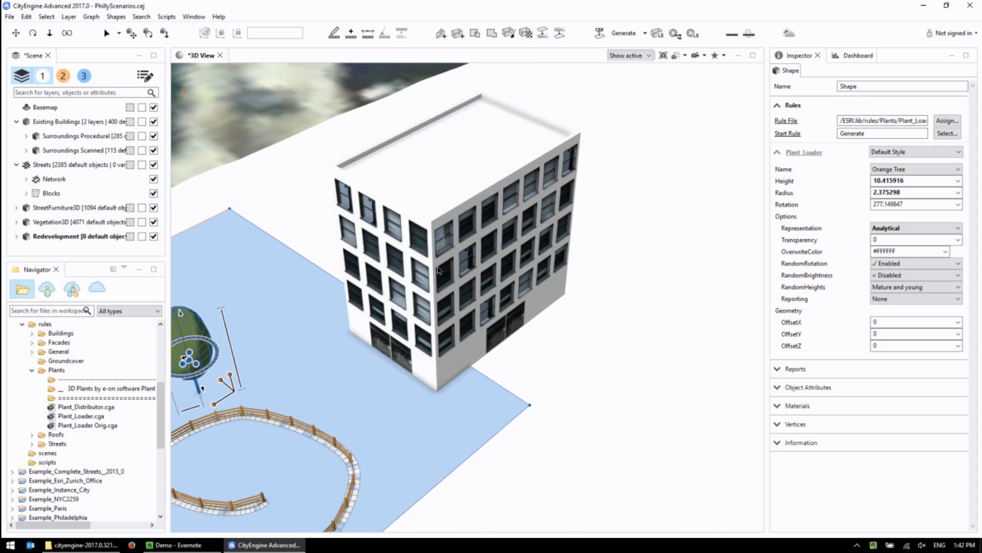
left_click(434, 269)
key("f")
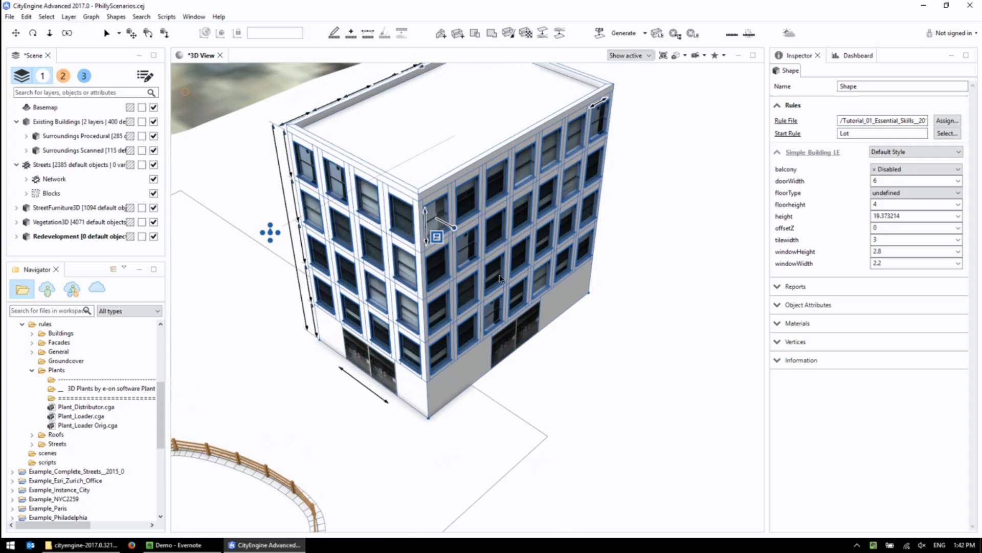
left_click_drag(470, 292, 549, 253, "alt")
key("i")
left_click_drag(612, 367, 555, 354, "alt")
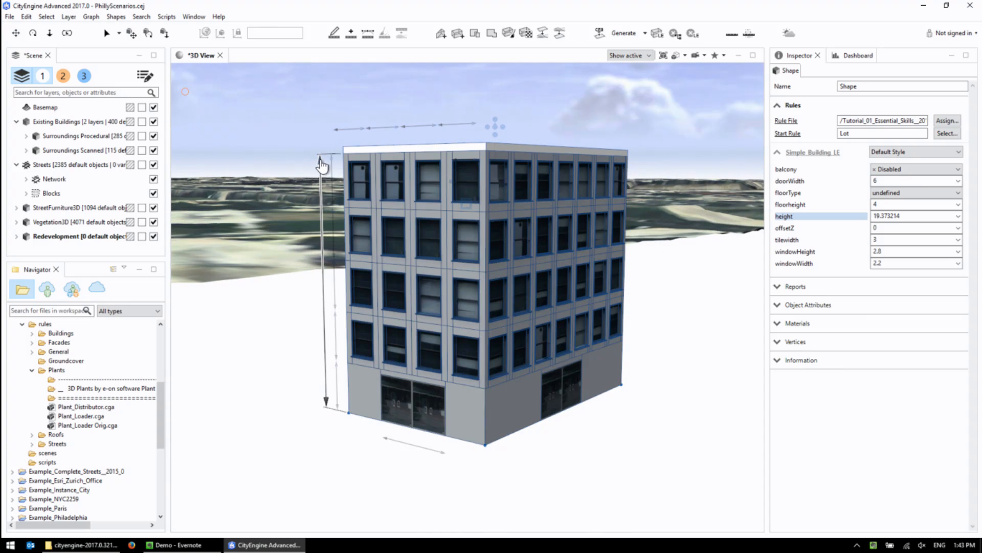
Reduce the building's windowHeight to about 2.25 and its windowWidth to about 1.57.
left_click(479, 170)
left_click_drag(479, 170, 478, 182)
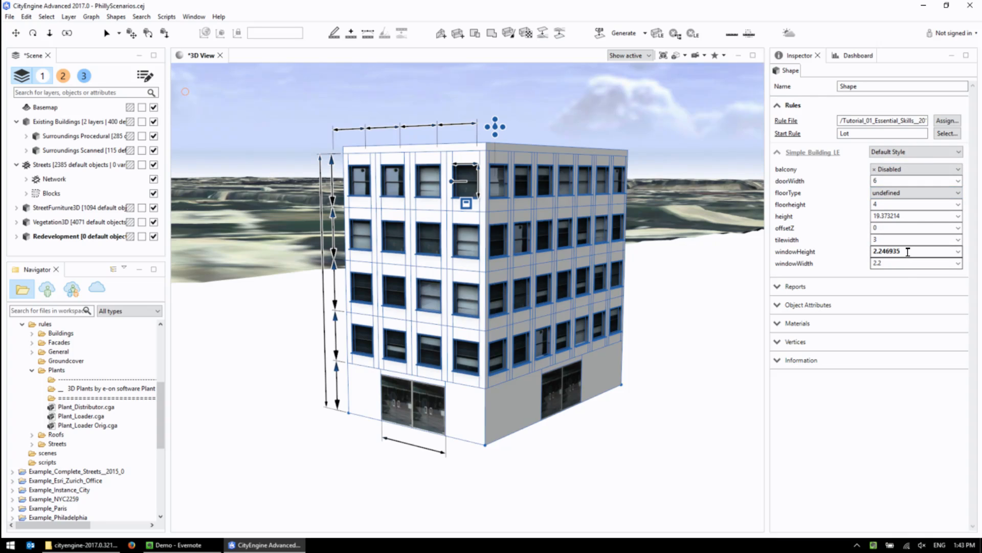
left_click(896, 264)
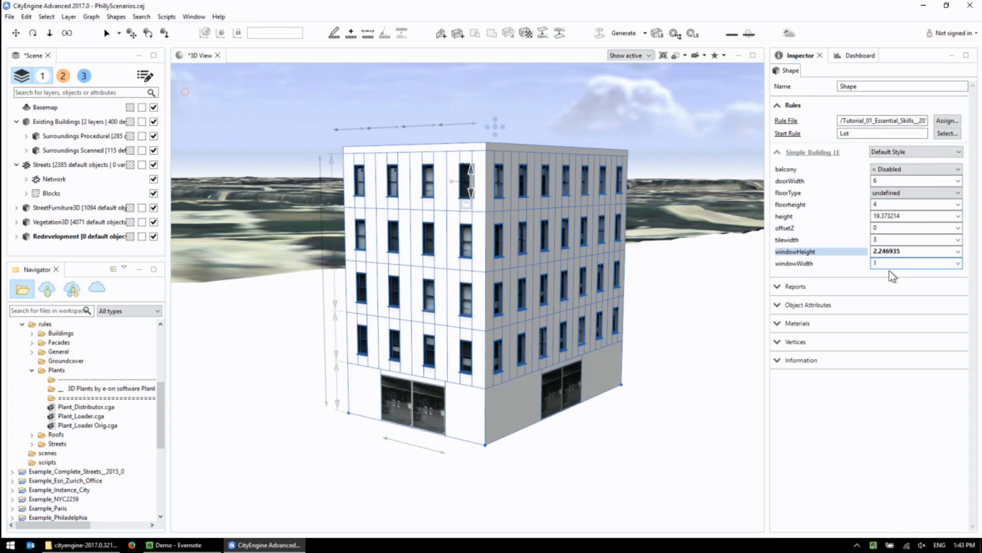
left_click(475, 169)
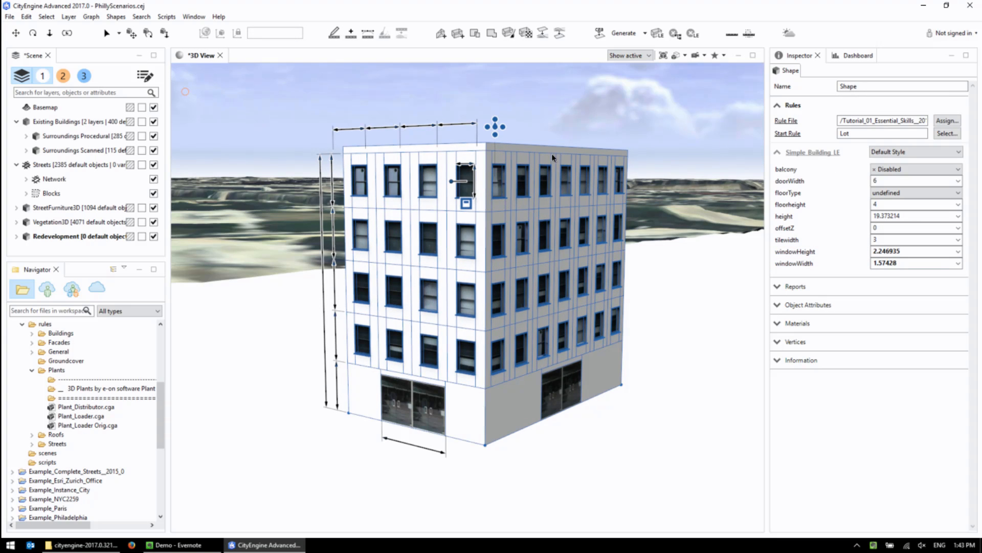
Turn on local edits and enlarge the white facade's leftmost second-row window to about 3.27 high and 2.59 wide.
scroll(453, 299, "up", 3)
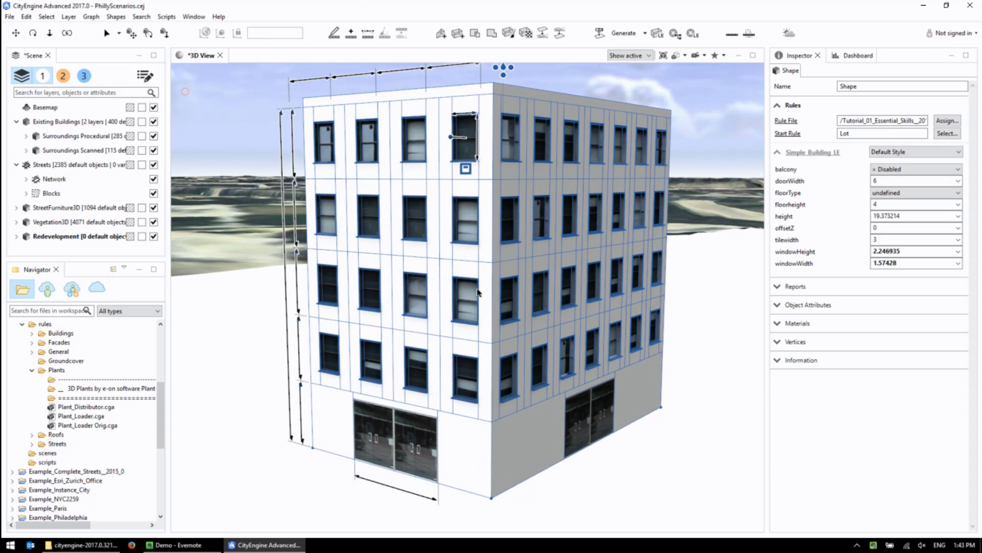
left_click(658, 34)
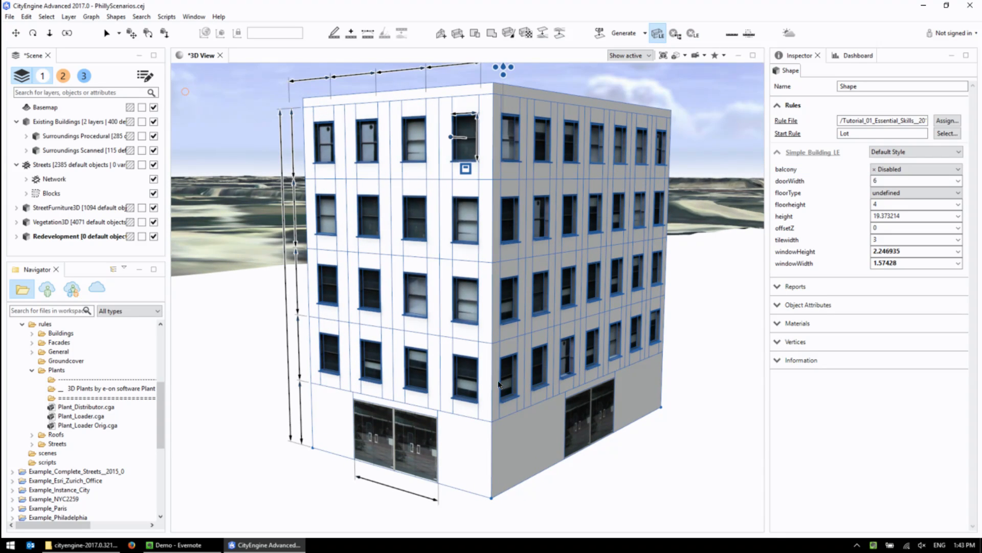
left_click(341, 238)
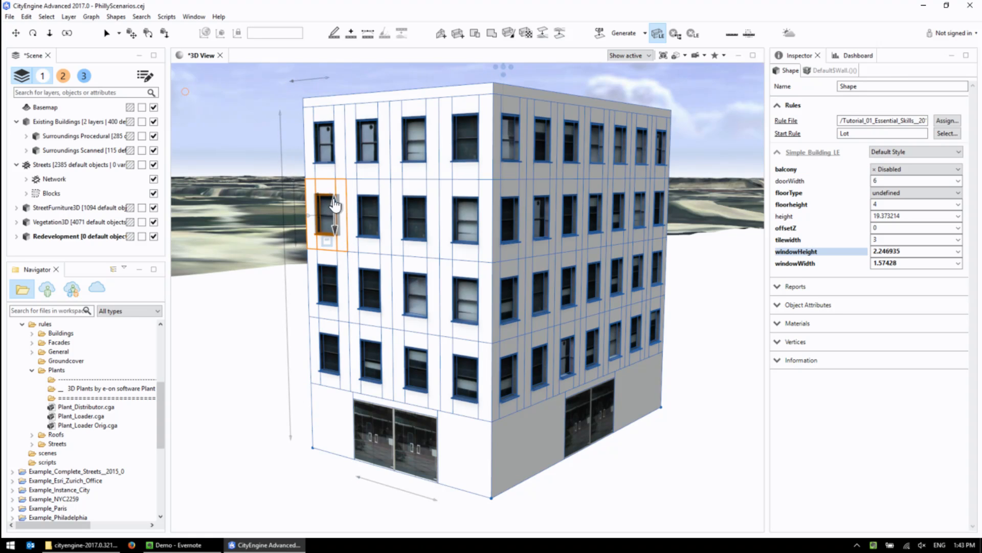
left_click_drag(334, 204, 338, 187)
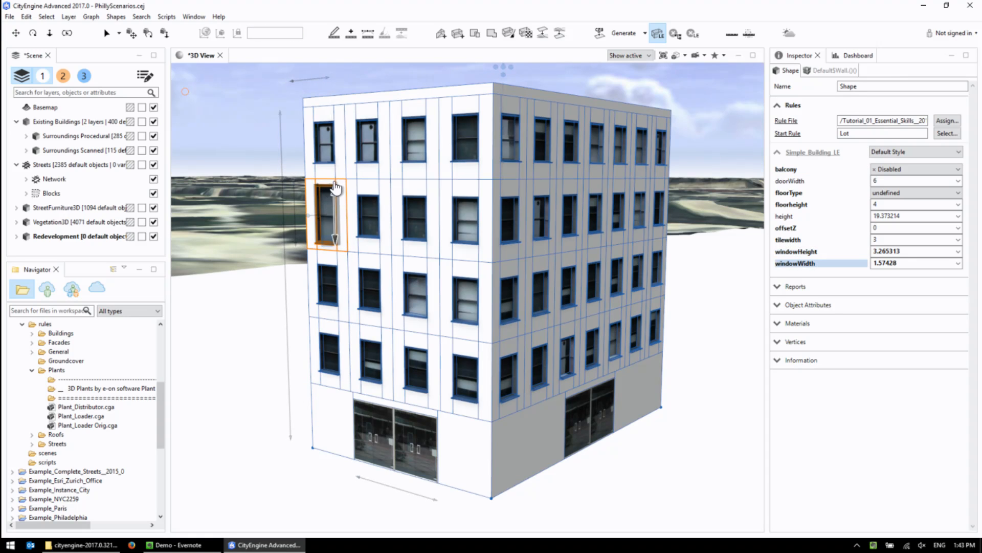
left_click_drag(339, 186, 346, 189)
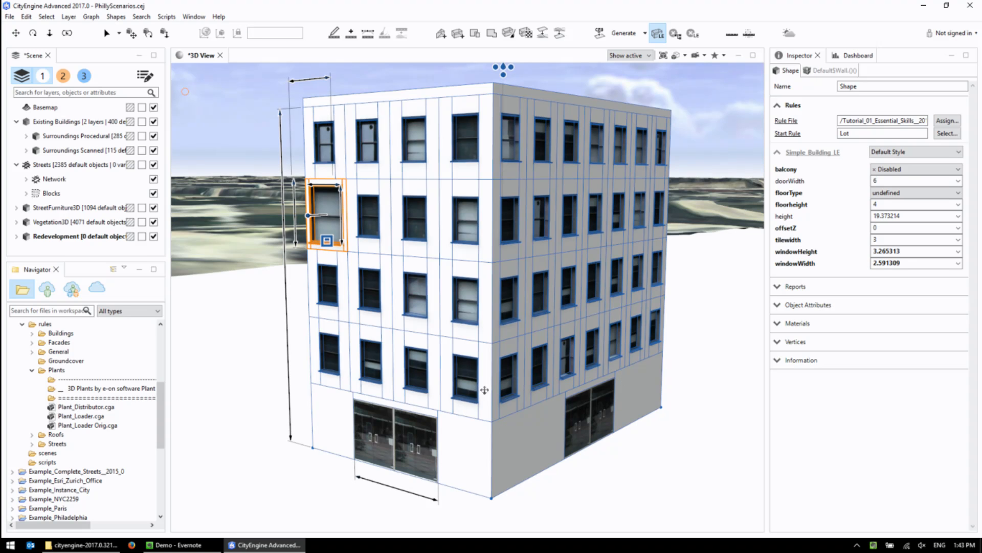
On the wide gray facade, select the entire lowest row of windows and reduce their height.
middle_click_drag(485, 390, 493, 388)
left_click_drag(516, 388, 463, 369, "alt")
middle_click_drag(646, 363, 453, 370, "alt")
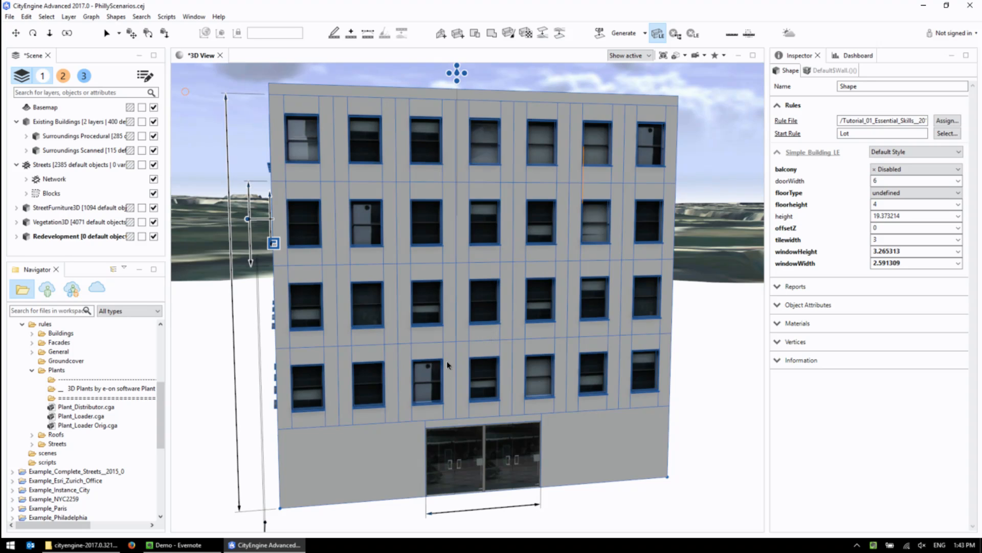
left_click(492, 353)
left_click(484, 329, "shift")
left_click(531, 363)
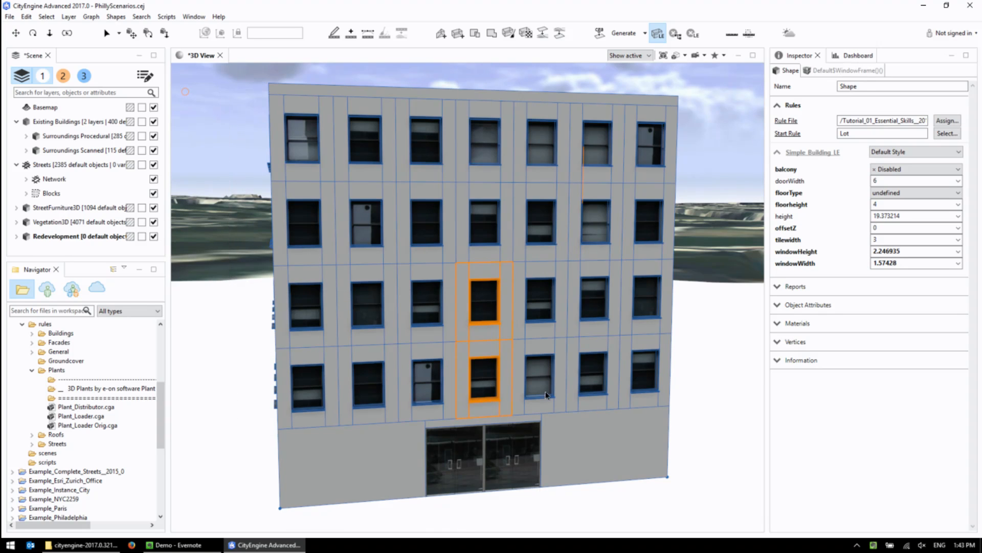
left_click(485, 359)
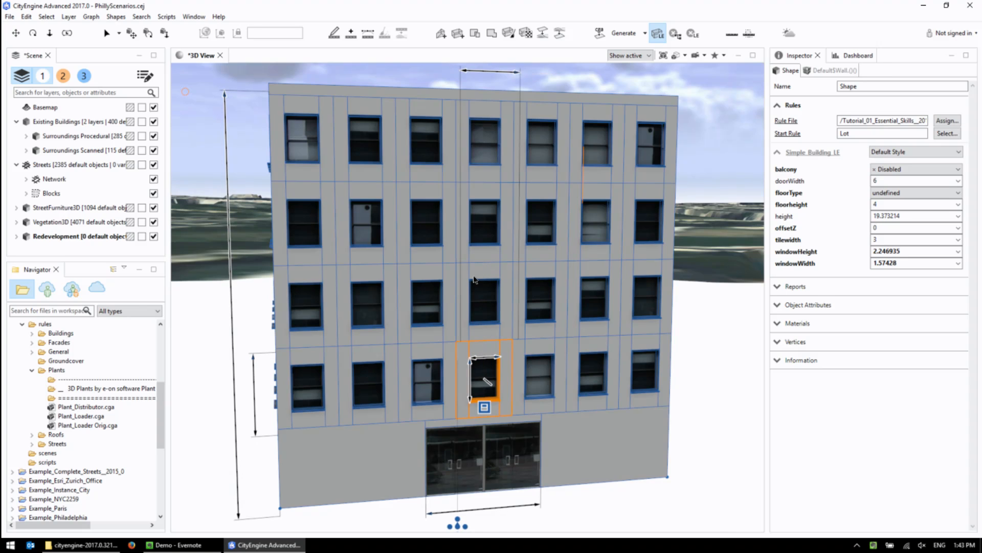
key("Right")
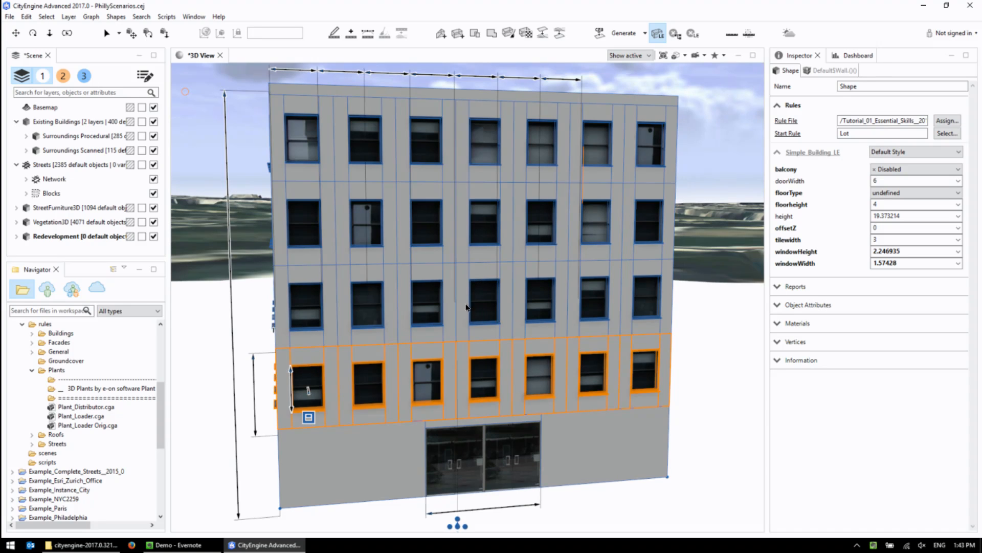
left_click_drag(291, 367, 292, 395)
key("ctrl+z")
Select the middle window column on the gray facade and set its windows to about 0.85 wide and 3.13 high.
left_click(481, 335)
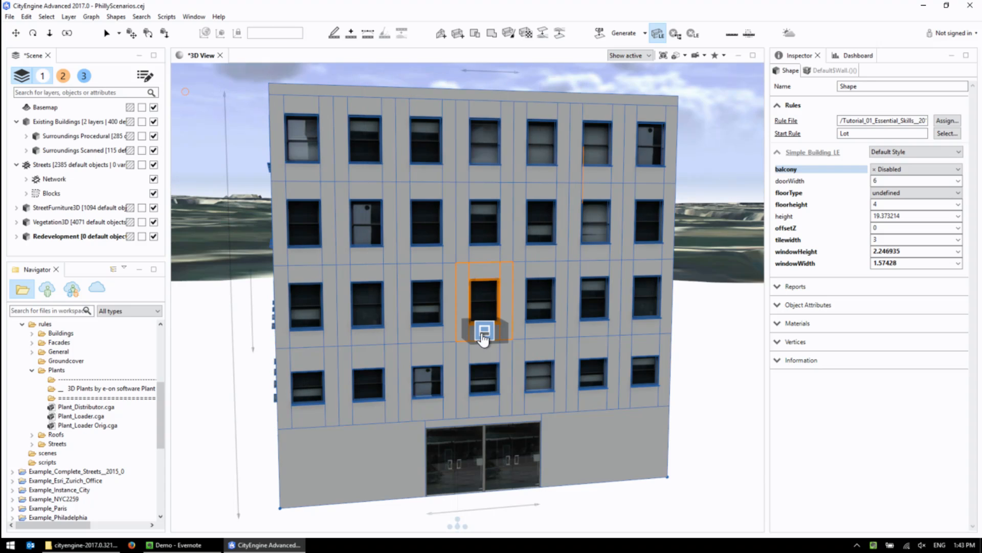
mouse_move(484, 335)
left_click(483, 333)
left_click_drag(497, 118, 488, 122)
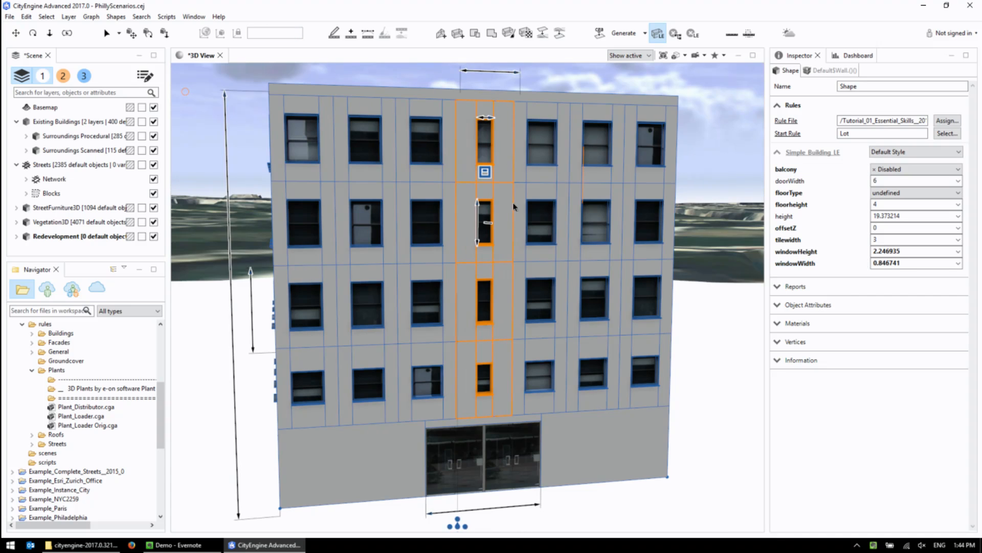
left_click_drag(483, 210, 477, 187)
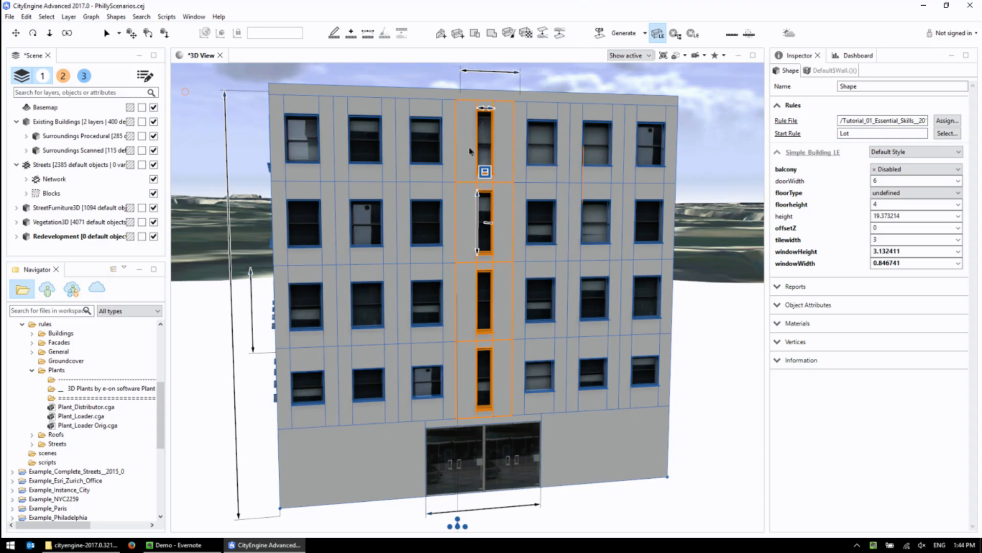
Raise the building's overall height to about 23.53.
scroll(453, 160, "down", 5)
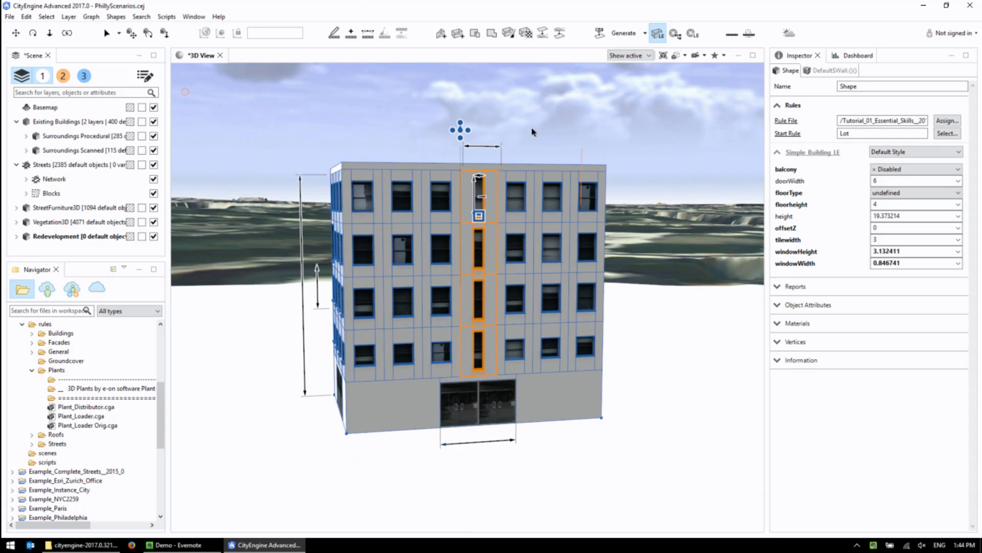
left_click(532, 132)
left_click(401, 197)
left_click_drag(301, 178, 313, 147)
Select both outermost window columns of the gray facade and enable balconies on them.
middle_click_drag(498, 257, 575, 255)
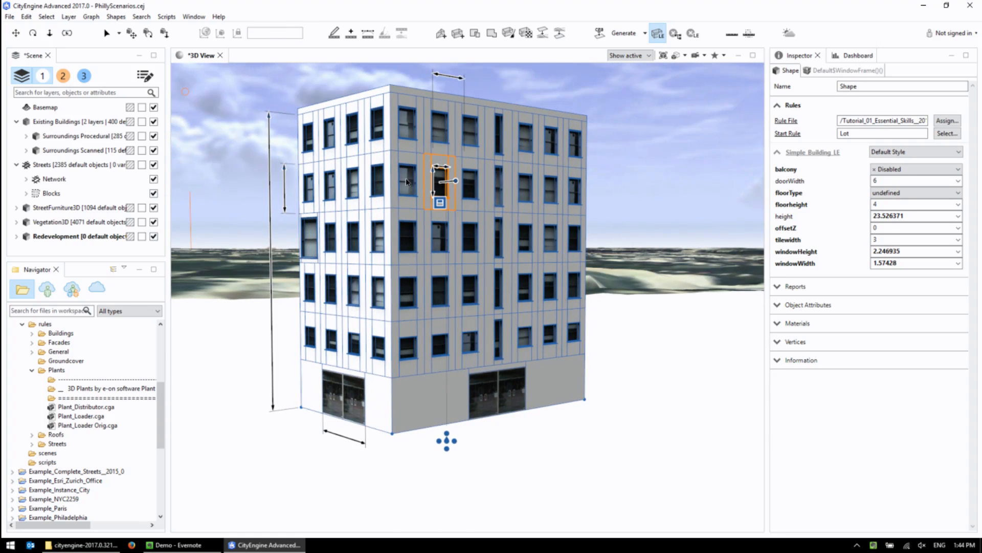
left_click(579, 143)
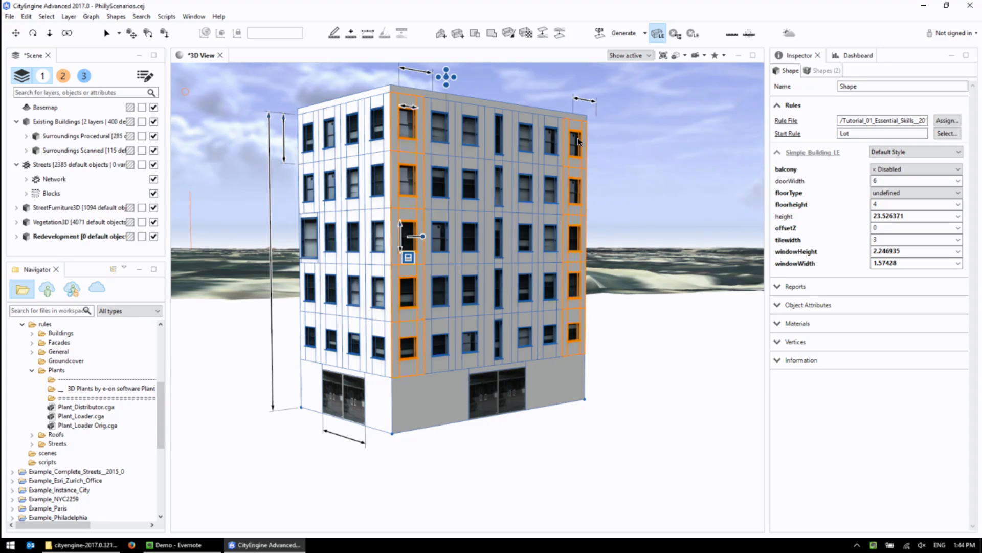
left_click(408, 257)
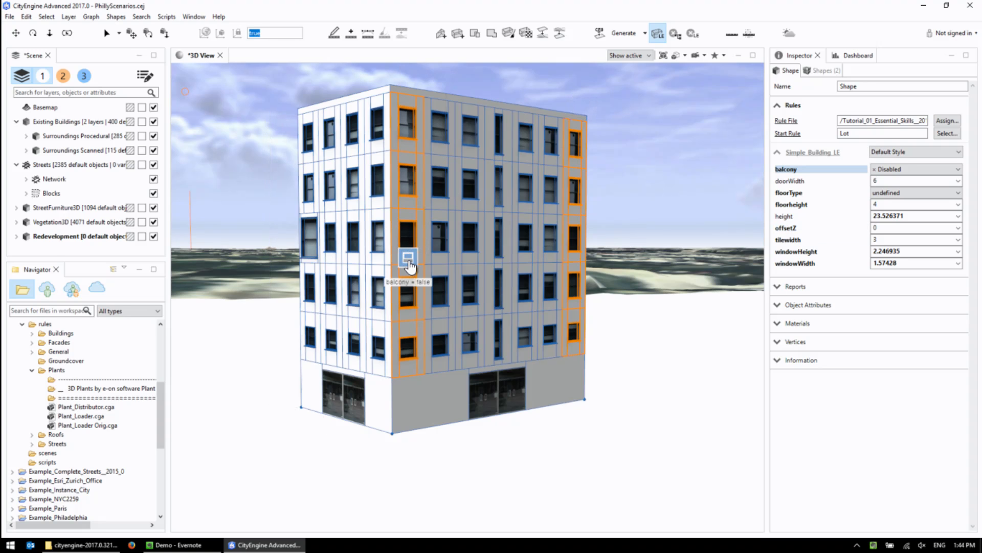
left_click_drag(506, 210, 486, 280, "alt")
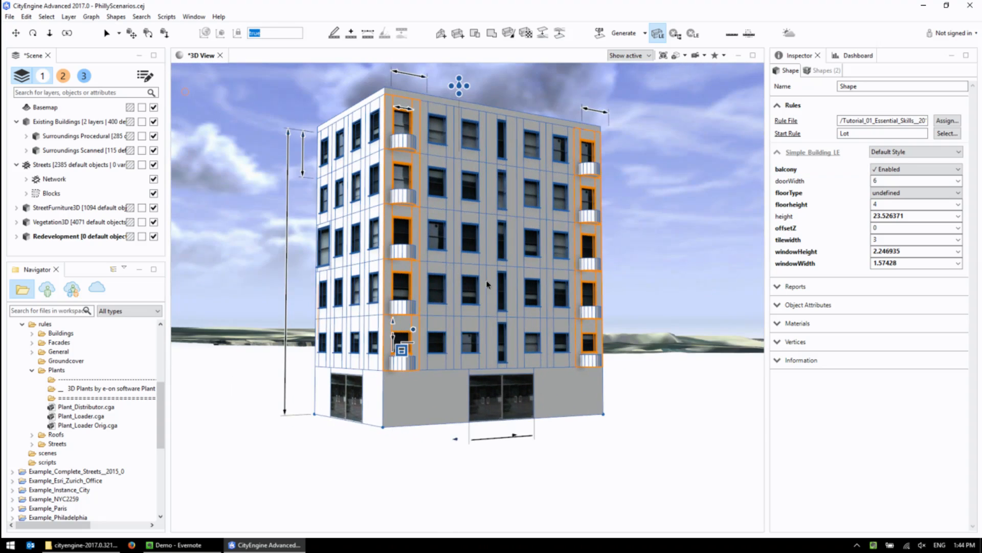
Offset a second-row window on the gray facade outward and recess a third-row window into the wall.
scroll(489, 271, "up", 2)
left_click(541, 175)
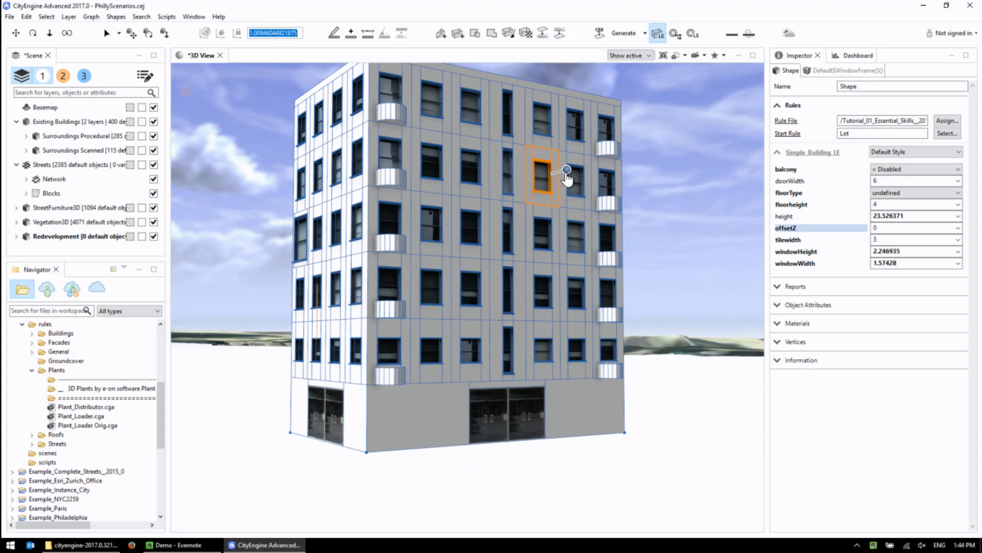
left_click_drag(566, 174, 568, 178)
left_click(476, 237)
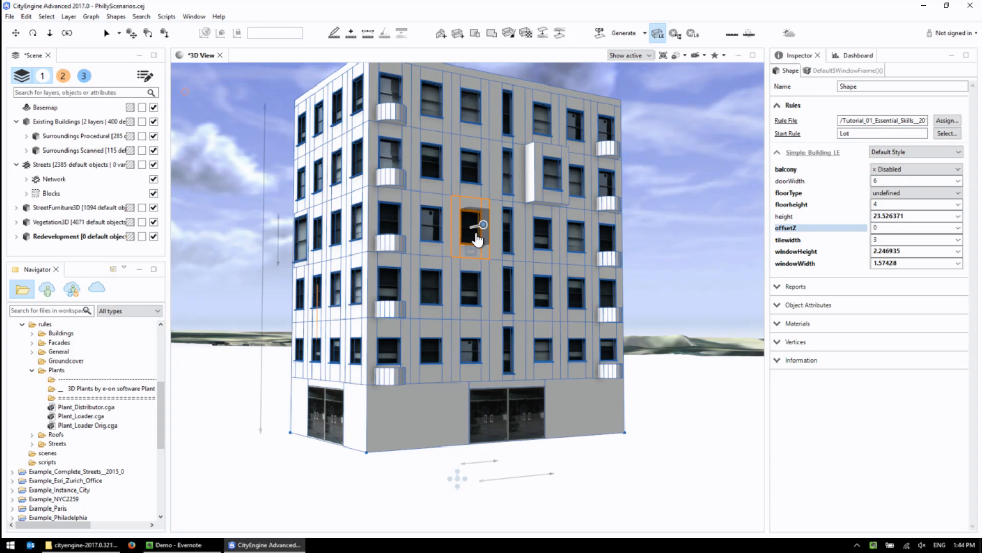
left_click_drag(483, 227, 466, 226)
Select seven scattered windows across the white and gray facades and offset them outward together by about 0.61.
left_click(335, 172)
left_click(317, 293, "shift")
left_click(470, 343, "shift")
left_click(440, 157, "shift")
left_click(470, 106, "shift")
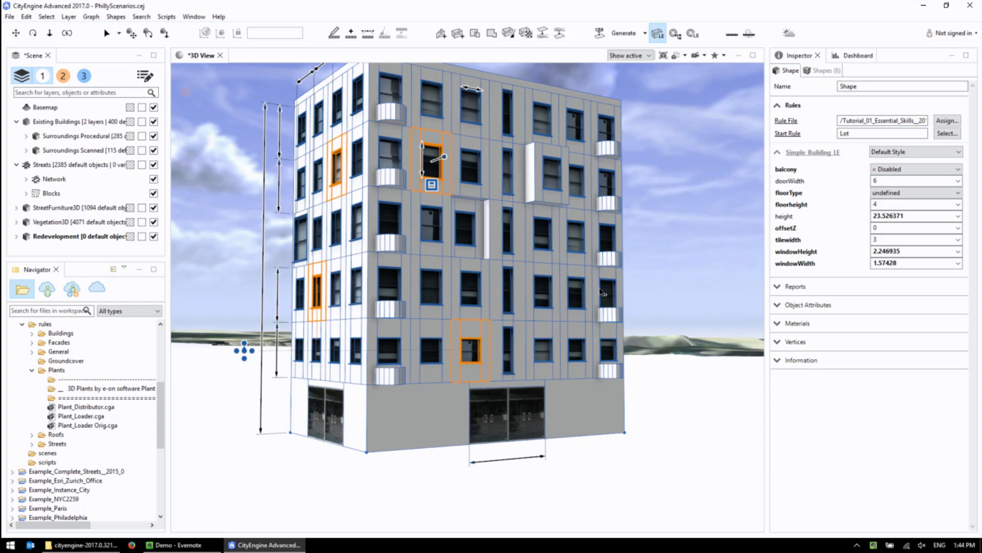
left_click(582, 300, "shift")
left_click_drag(444, 157, 449, 157)
mouse_move(532, 251)
left_mouse_down("alt")
mouse_move(684, 202)
mouse_move(598, 252)
mouse_move(543, 260)
mouse_move(531, 246)
left_mouse_up("alt")
middle_click_drag(531, 247, 550, 274, "alt")
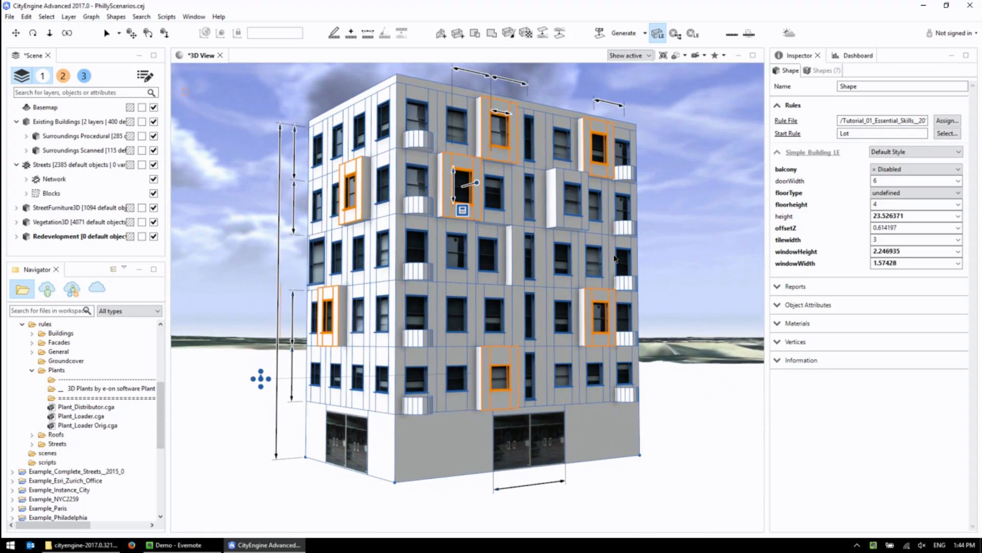
left_click(705, 171)
left_click_drag(531, 271, 529, 341, "alt")
left_click_drag(432, 279, 482, 220, "alt")
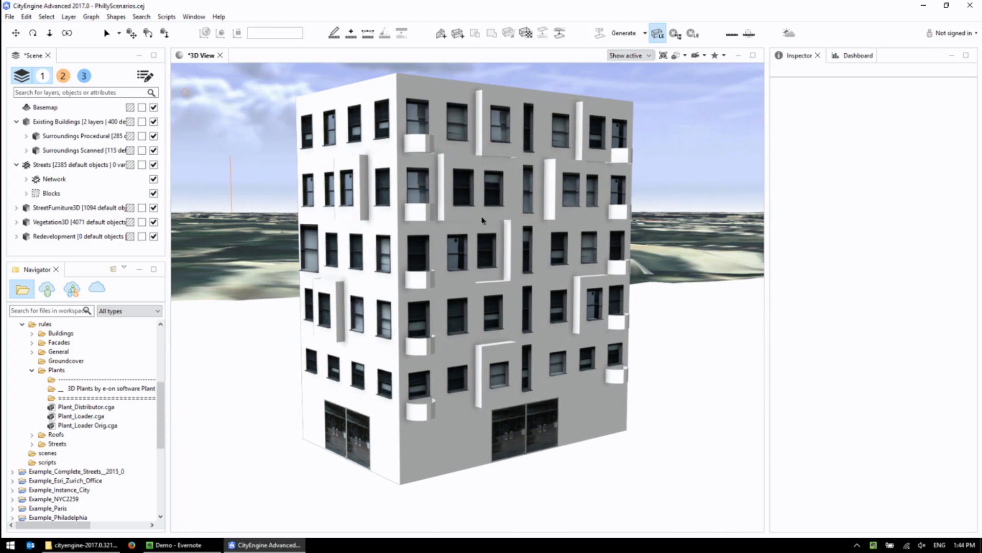
left_click_drag(399, 219, 495, 309, "alt")
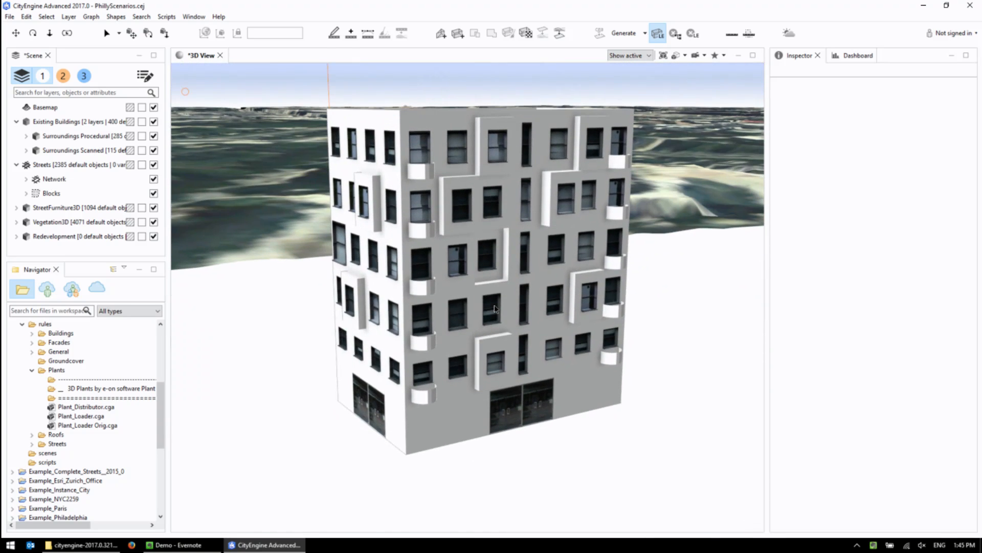
Assign the Plant_Distributor.cga rule to the square lot around the wooden fence.
scroll(440, 343, "down", 4)
middle_click_drag(377, 365, 414, 359, "alt")
left_click(369, 365)
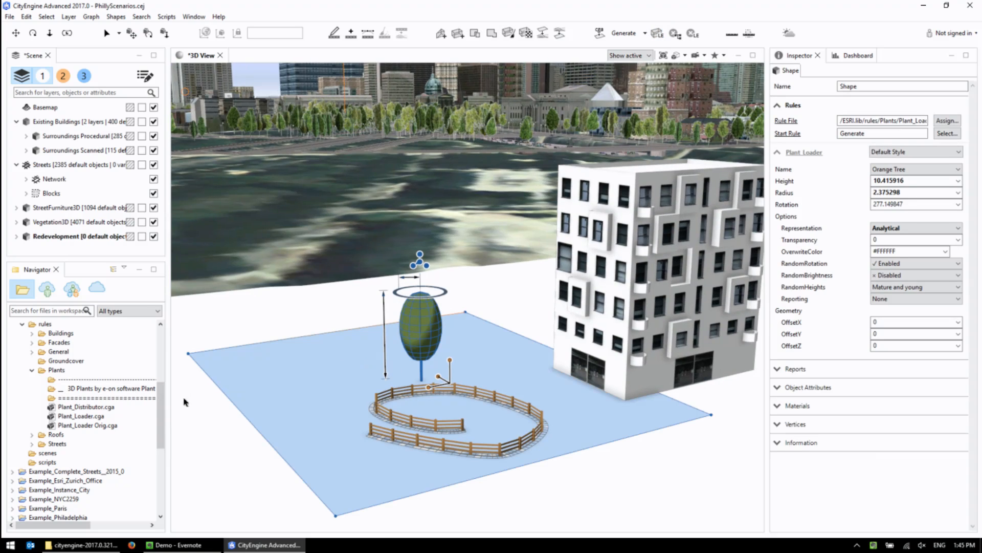
mouse_move(162, 419)
left_mouse_down()
mouse_move(164, 465)
mouse_move(163, 425)
left_mouse_up()
left_click_drag(74, 388, 327, 395)
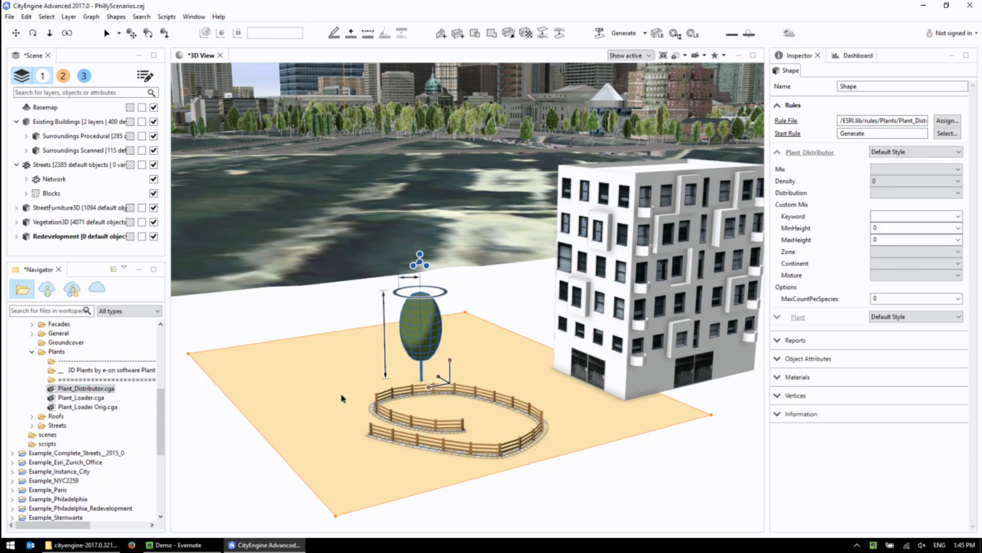
left_click(913, 149)
left_click(893, 147)
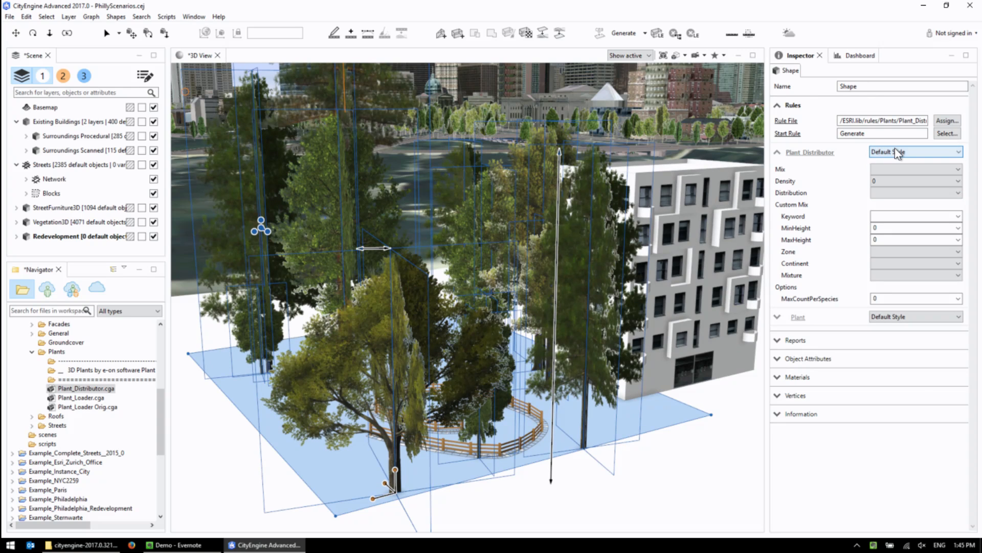
Set the lot's plant mix to Tropical and its density to 0.2.
left_click(892, 168)
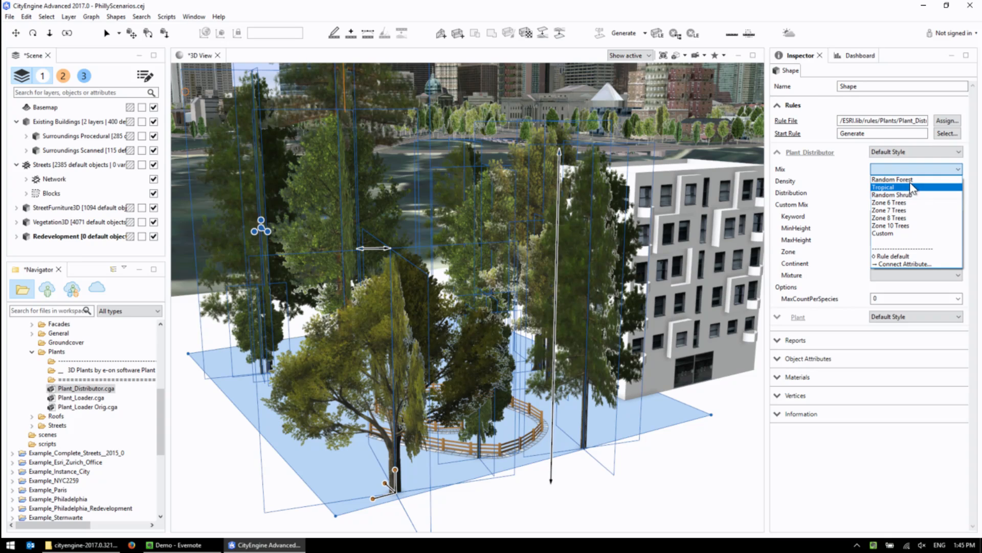
left_click(900, 180)
left_click(900, 170)
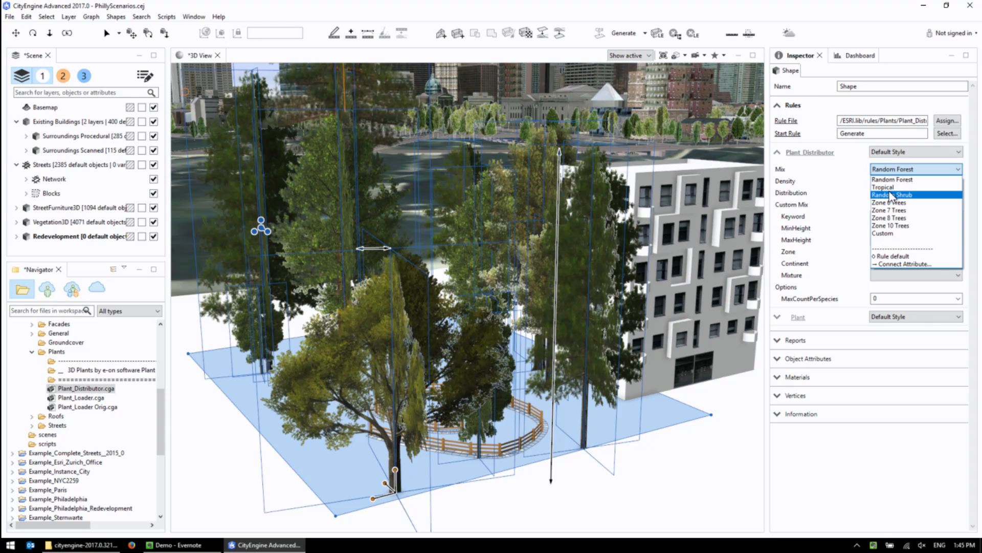
left_click(888, 187)
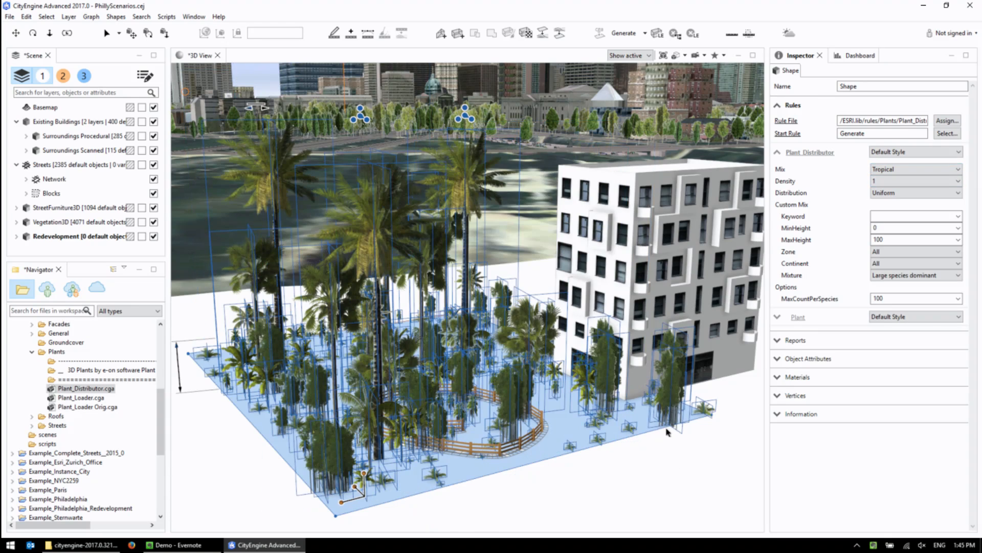
left_click(551, 502)
left_click(521, 386)
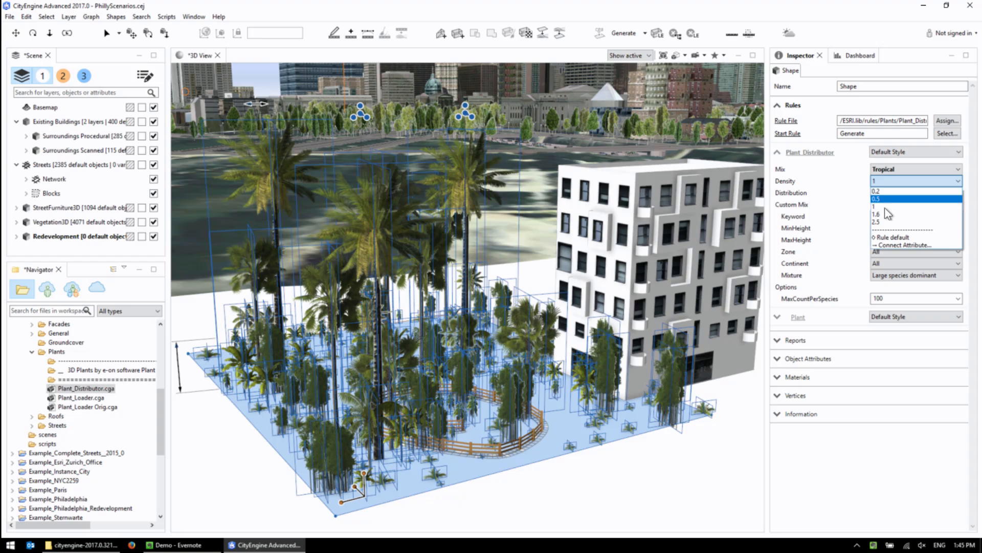
left_click(883, 191)
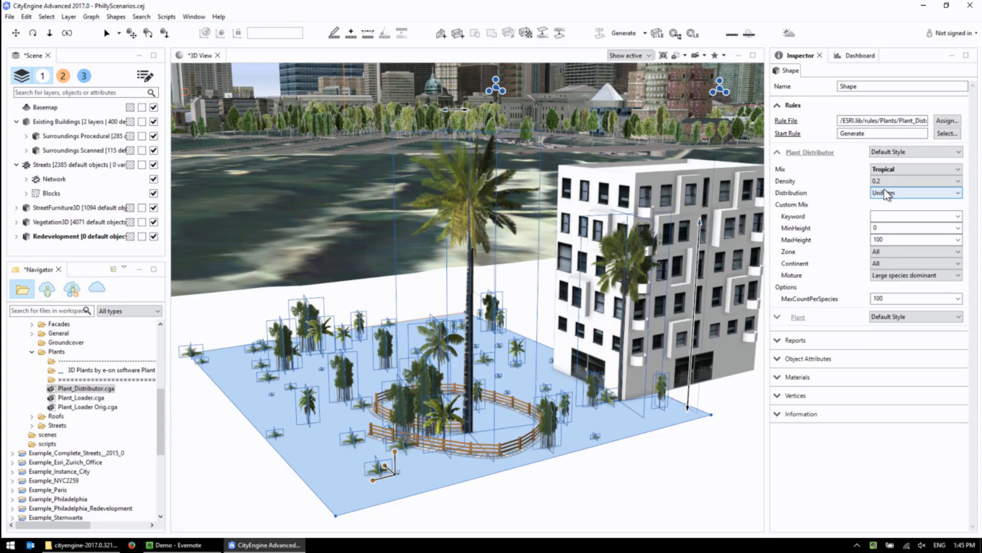
Set the representation of the lot's plants to Model.
middle_click_drag(624, 401, 609, 441)
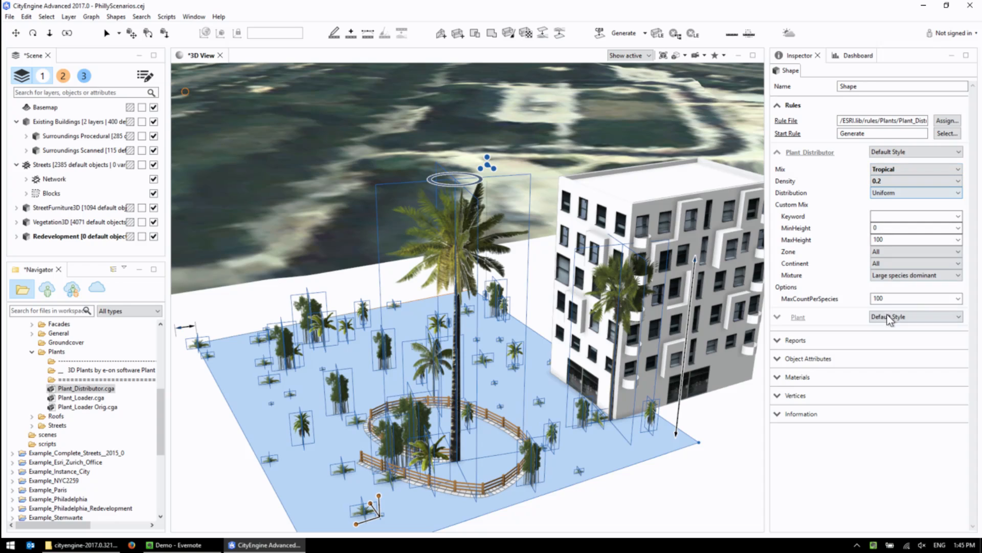
left_click(776, 320)
left_click(778, 324)
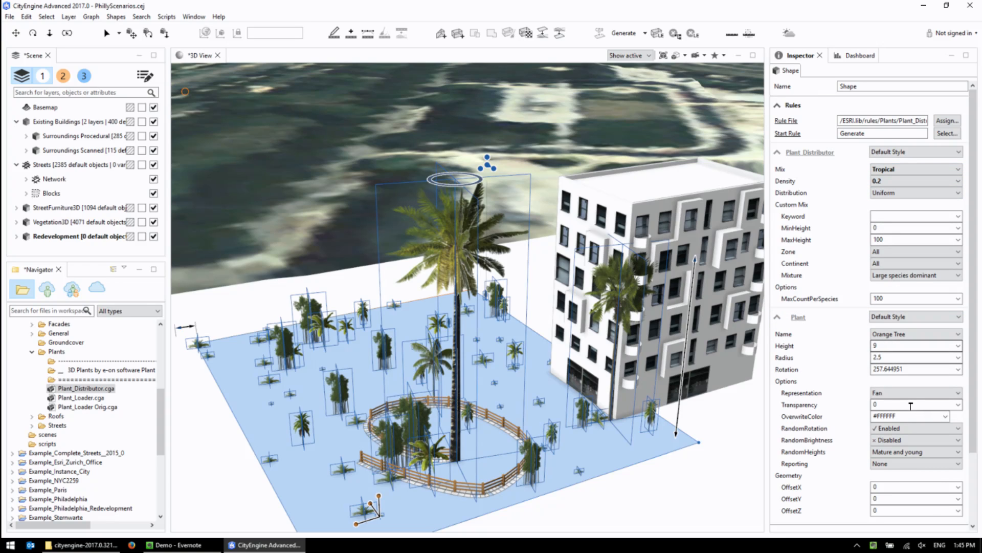
left_click(900, 392)
left_click(889, 404)
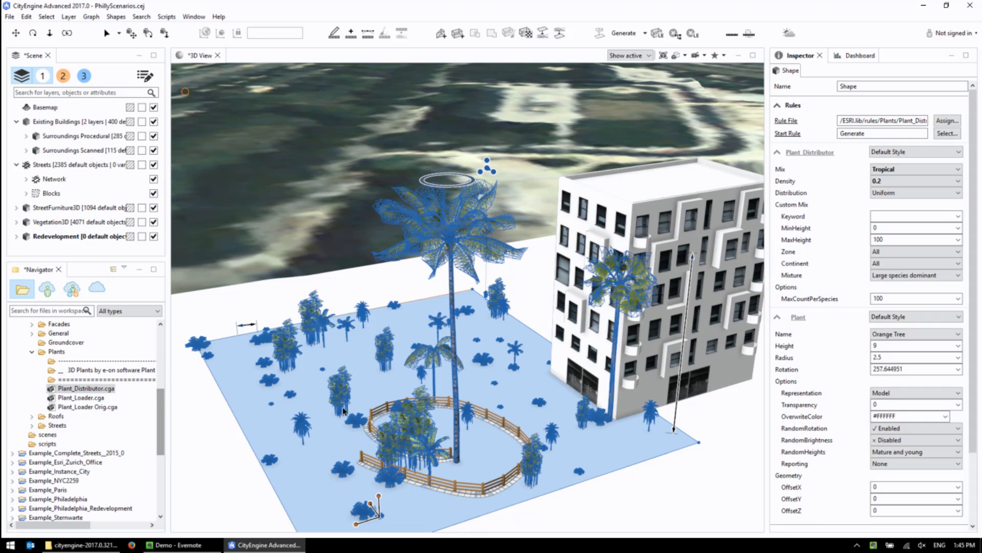
middle_click_drag(548, 481, 523, 449)
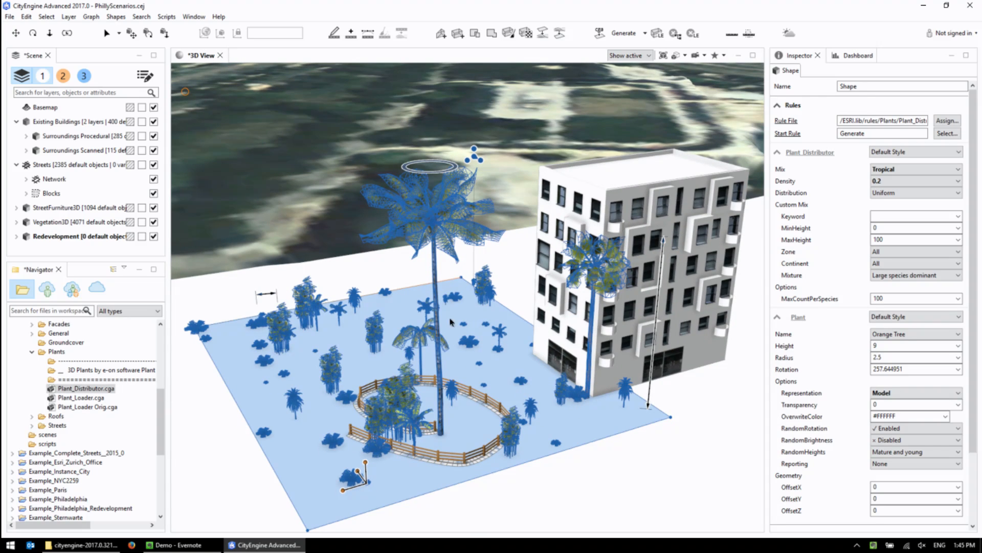
Try the Border distribution with density 1 and the Centered distribution for the lot's plants.
left_click(890, 193)
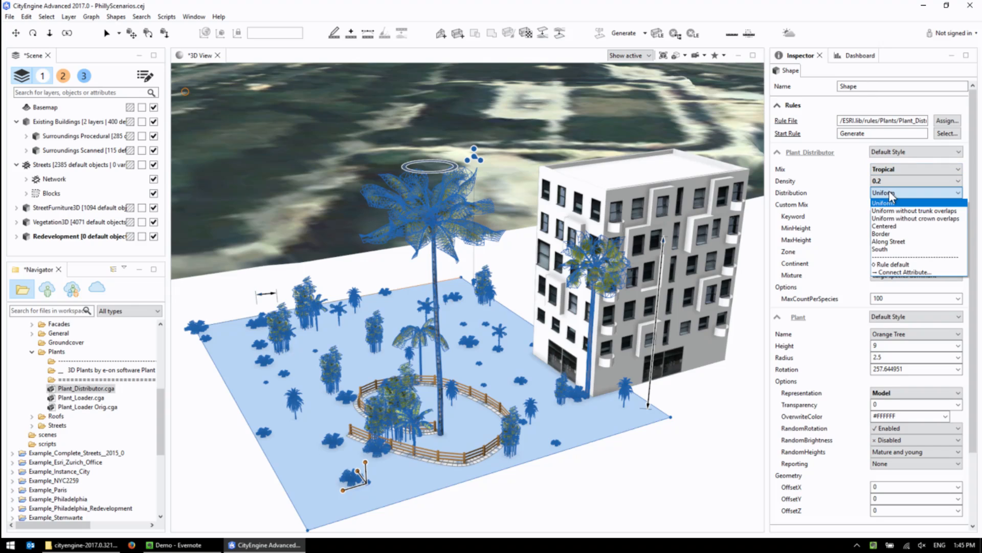
left_click(889, 234)
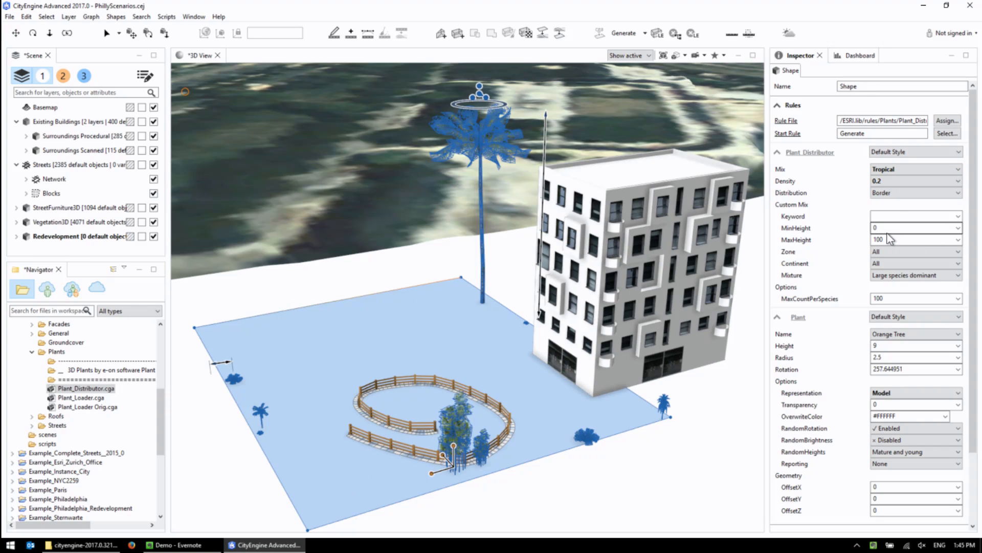
left_click(895, 181)
left_click(889, 207)
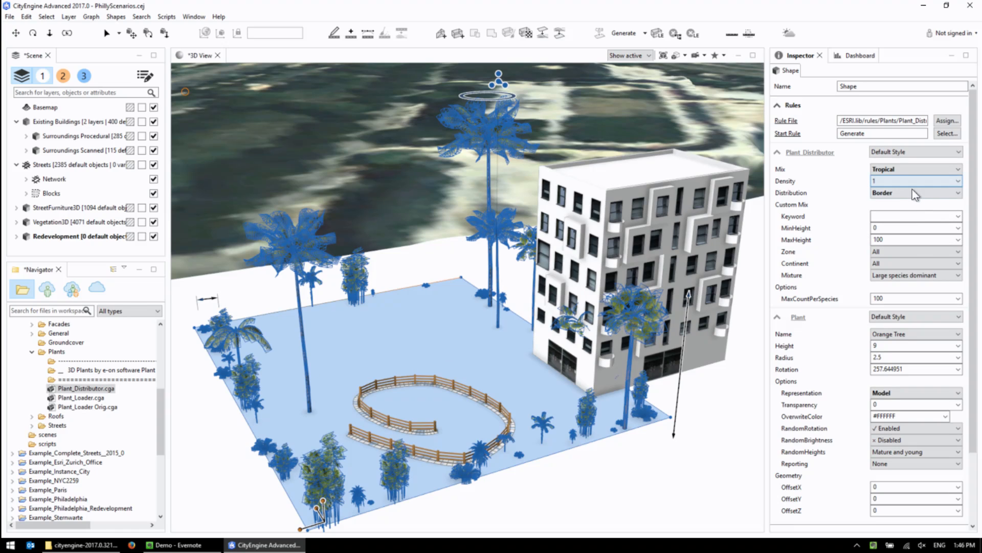
left_click(884, 195)
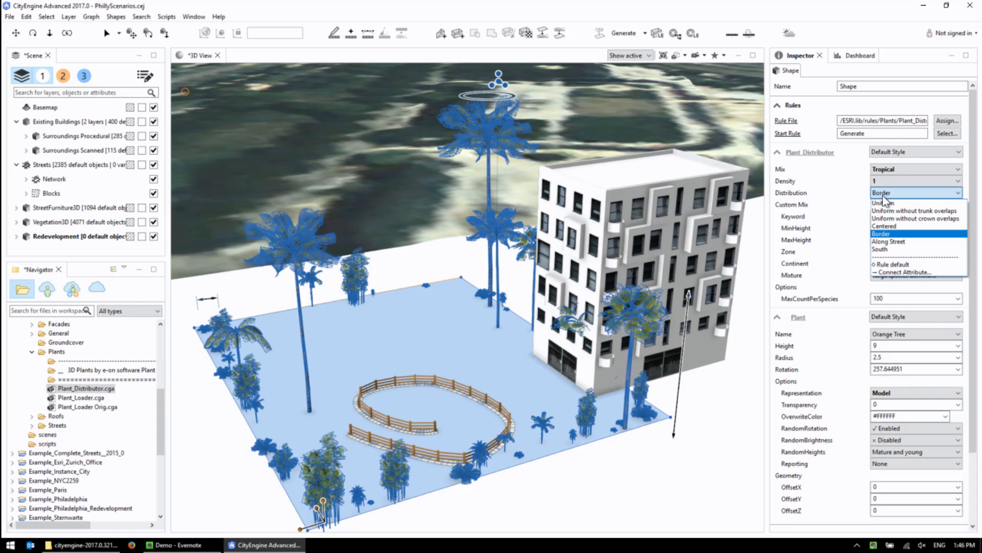
left_click(884, 225)
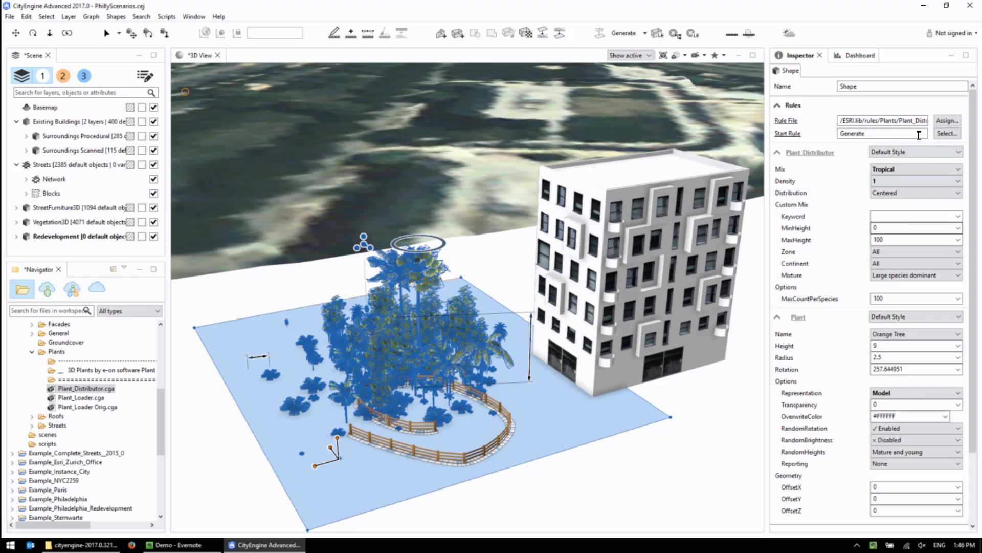
Set the lot's plant distribution to Uniform with a density of 0.2.
left_click(896, 192)
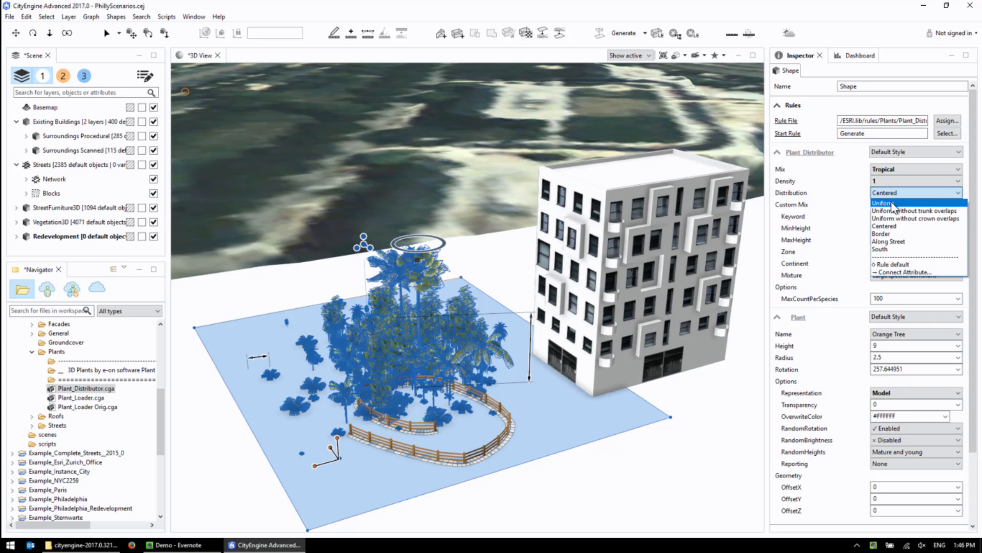
left_click(893, 204)
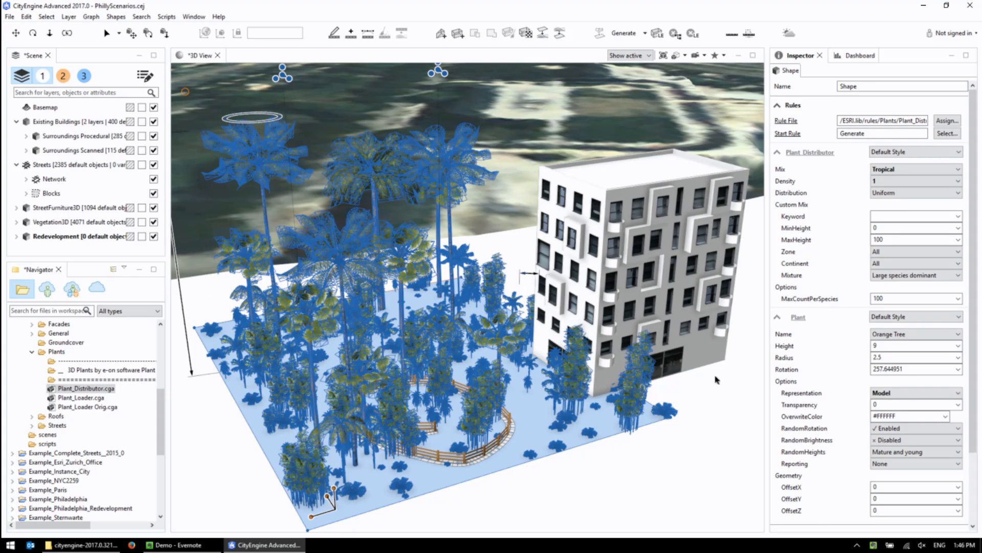
left_click(899, 180)
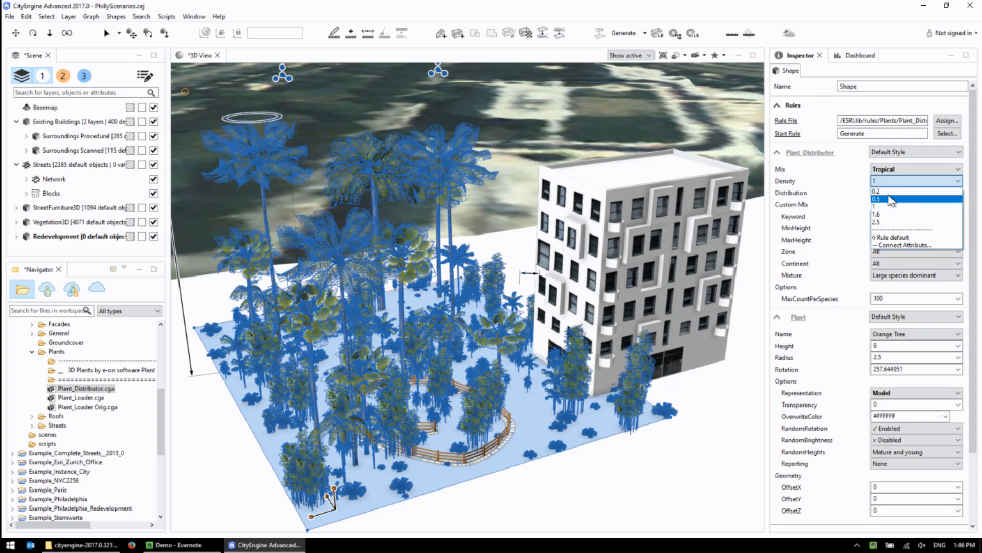
left_click(876, 191)
left_click(601, 275)
Use Local Edits to move the palm beside the building away from the facade, offsetting it about 6.08 in X.
middle_click_drag(618, 415, 572, 382, "alt")
scroll(573, 384, "up", 5)
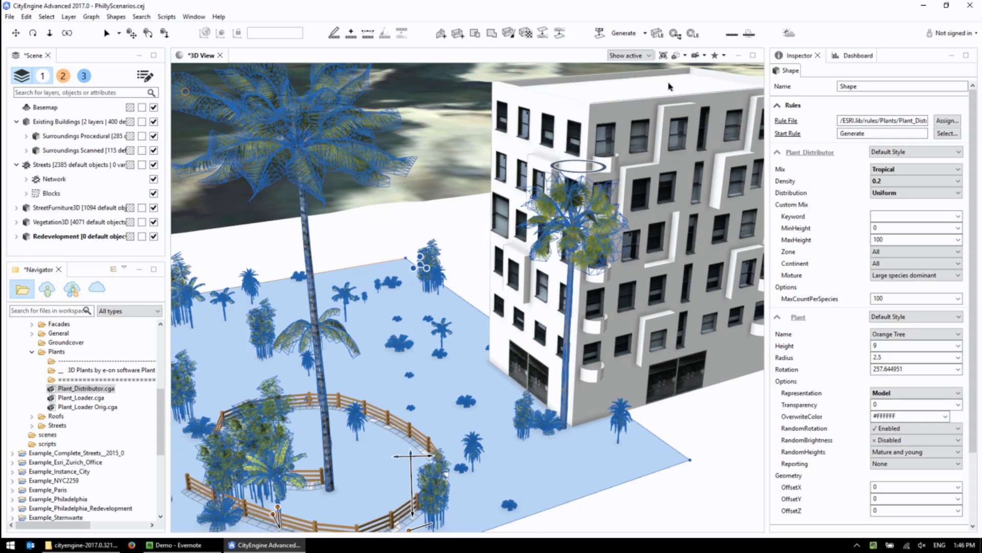
left_click(658, 33)
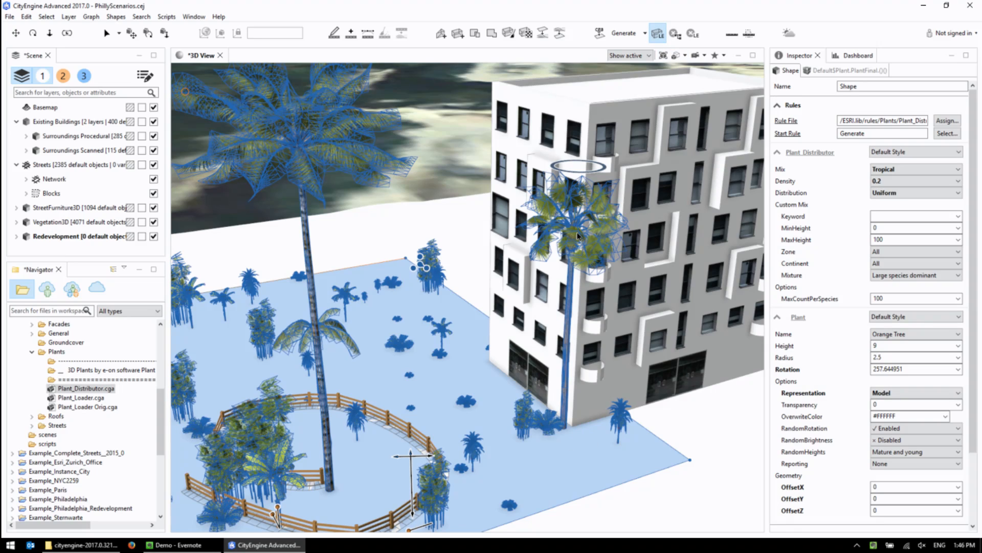
left_click(571, 302)
left_click_drag(556, 438, 474, 461)
scroll(536, 417, "down", 3)
scroll(537, 417, "down", 3)
left_click_drag(535, 418, 494, 416, "alt")
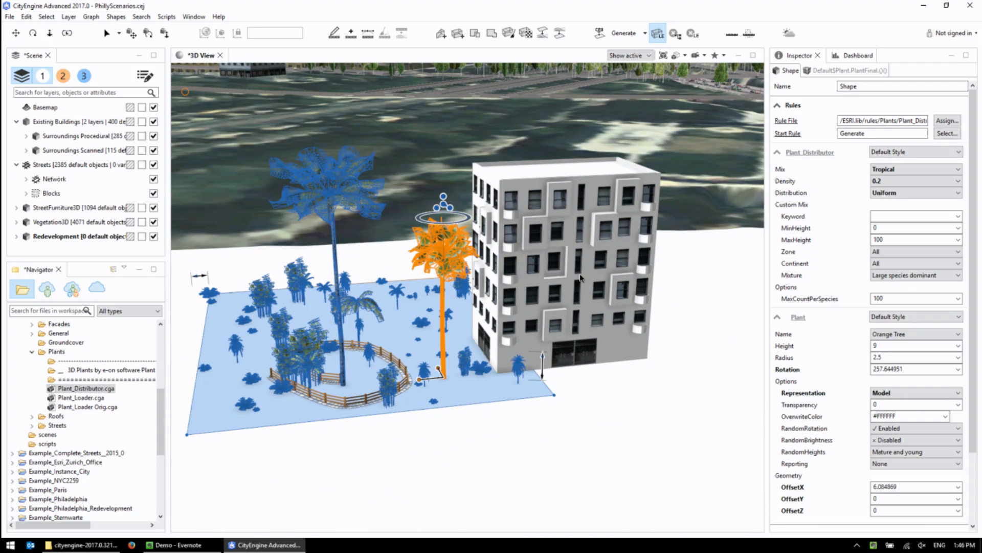
scroll(580, 277, "up", 1)
scroll(581, 278, "up", 2)
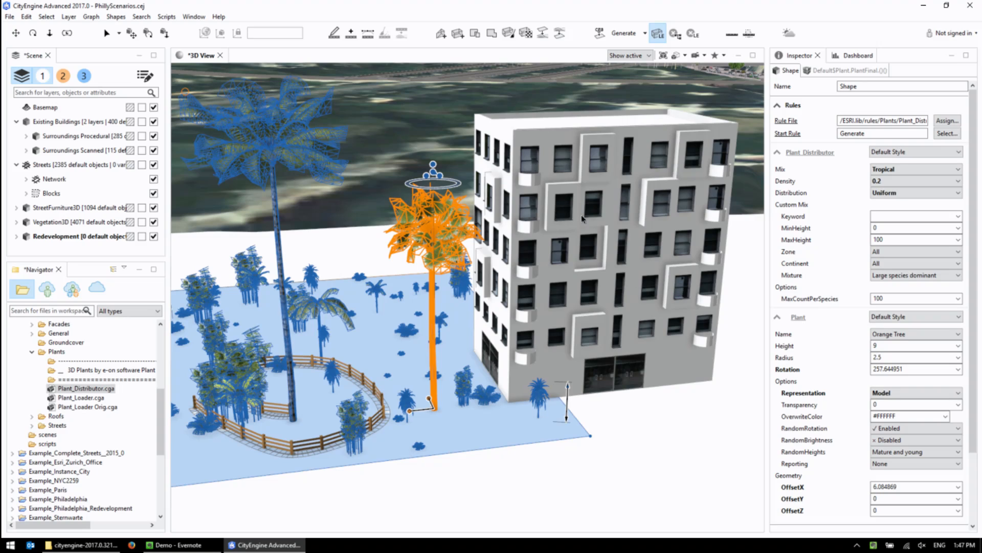
left_click(659, 35)
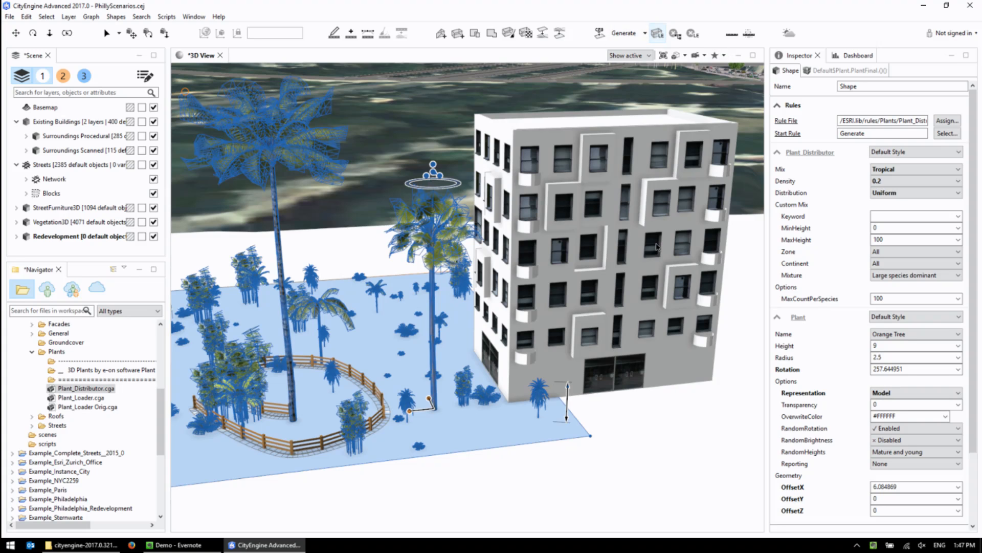
Deselect the planted lot and go to the Initial View bookmark of the city.
middle_click_drag(364, 215, 422, 236)
scroll(420, 235, "down", 3)
left_click_drag(433, 331, 507, 335, "alt")
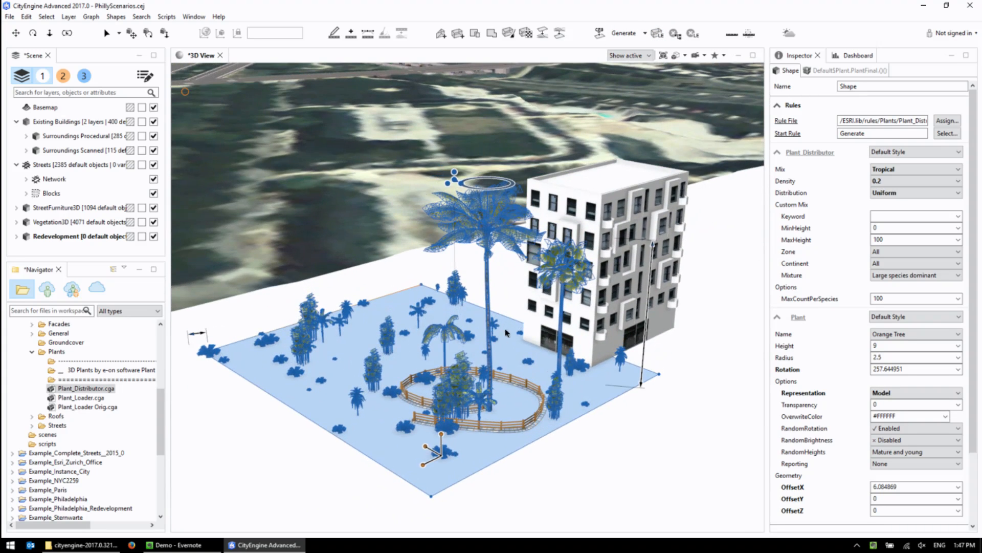
scroll(506, 302, "down", 1)
scroll(507, 304, "up", 2)
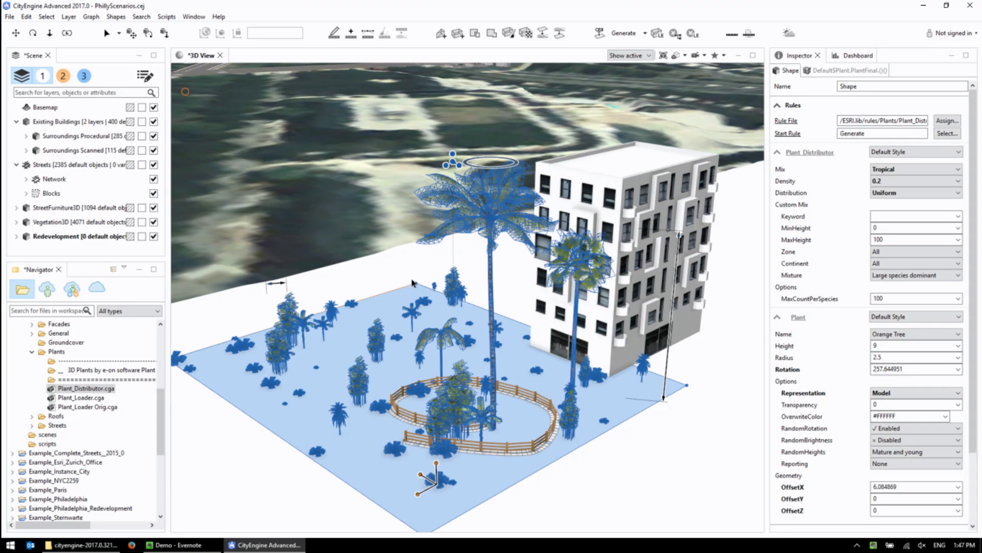
left_click(349, 288)
left_click(724, 55)
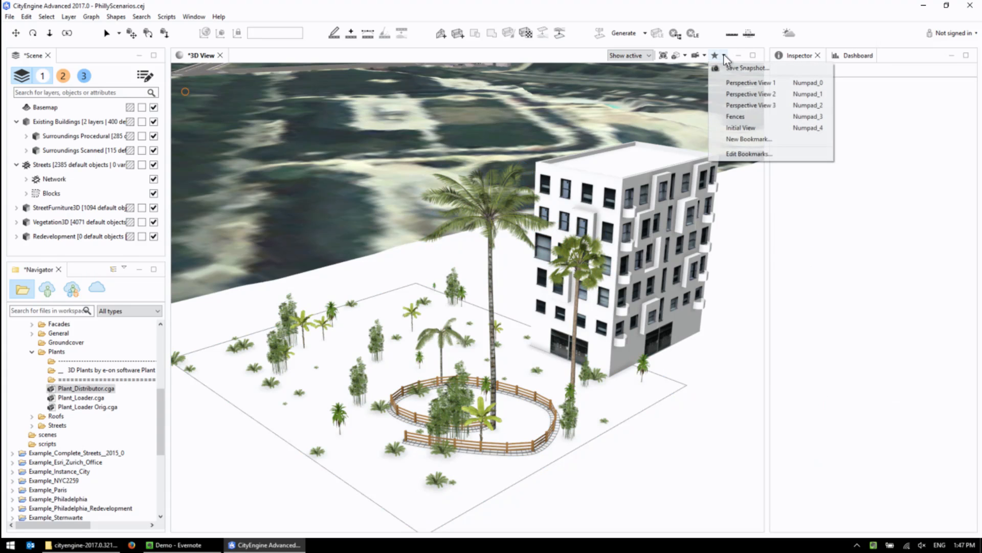
left_click(740, 132)
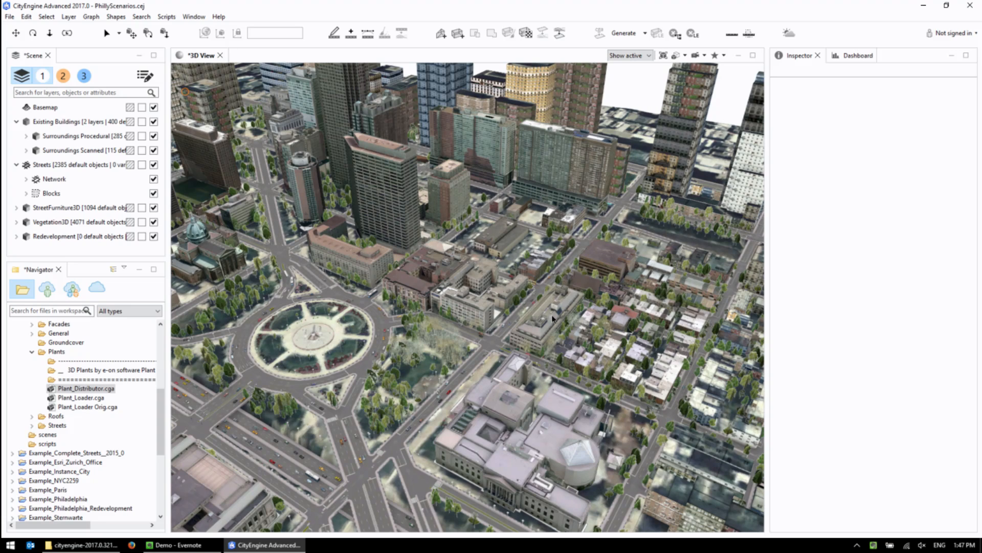
Select the block of low buildings, streets and vegetation behind the large museum complex and enlarge the scene layer list.
left_click_drag(504, 266, 733, 436)
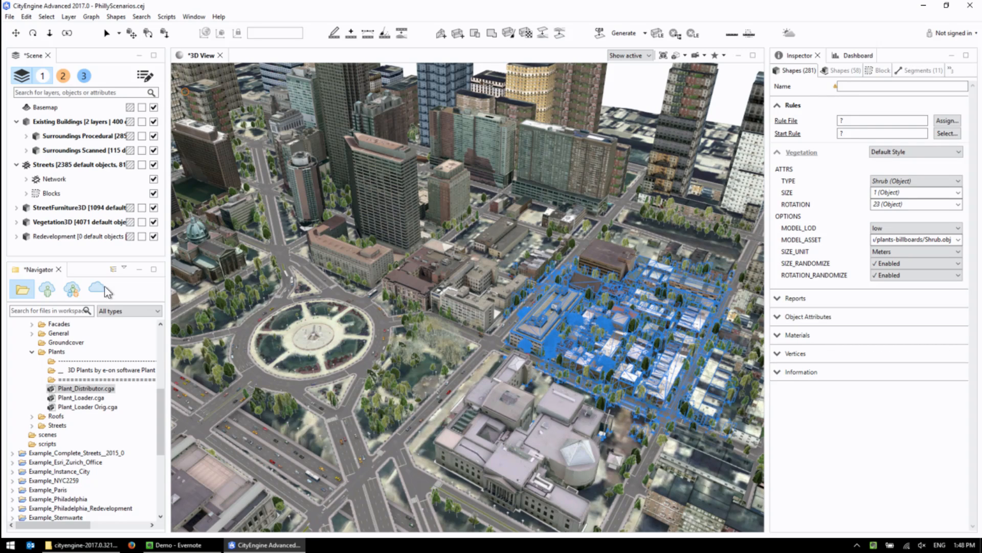
left_click_drag(99, 262, 98, 329)
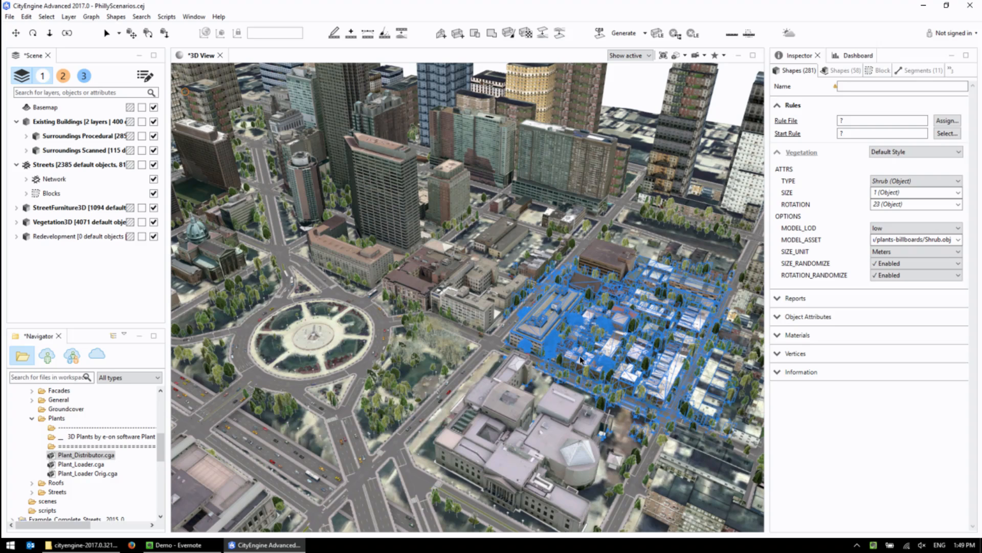
Review the scenario reuse, transfer and sharing commands available for the selected block.
right_click(562, 314)
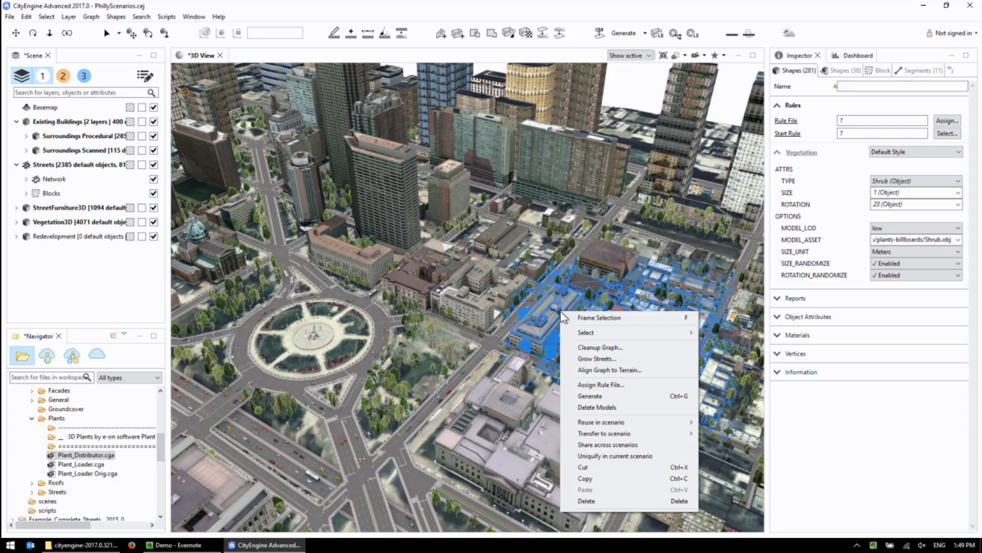
mouse_move(619, 425)
left_click(444, 280)
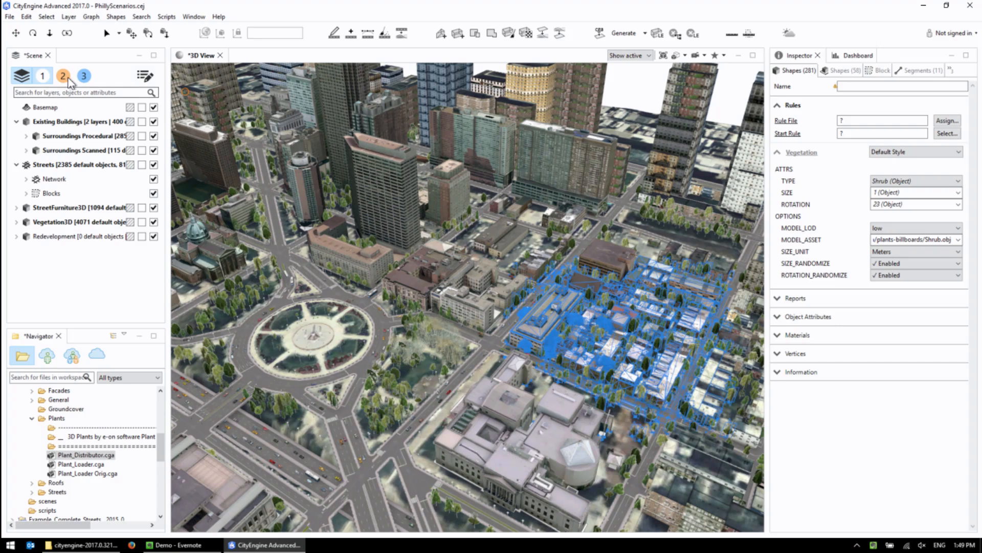
Show only the default city objects to examine the block without scenario content, and switch back to the Current State scenario.
left_click(43, 77)
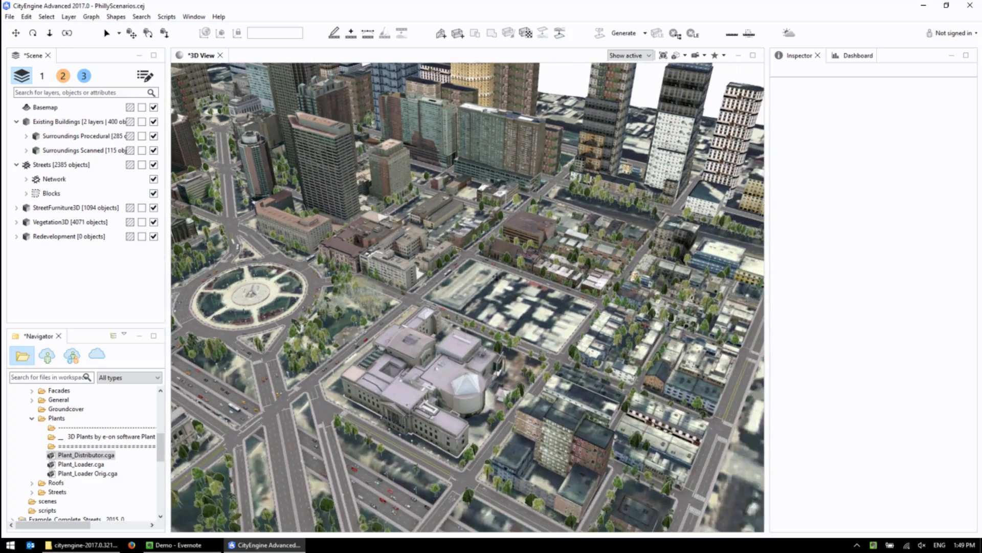
right_click_drag(496, 276, 548, 314, "alt")
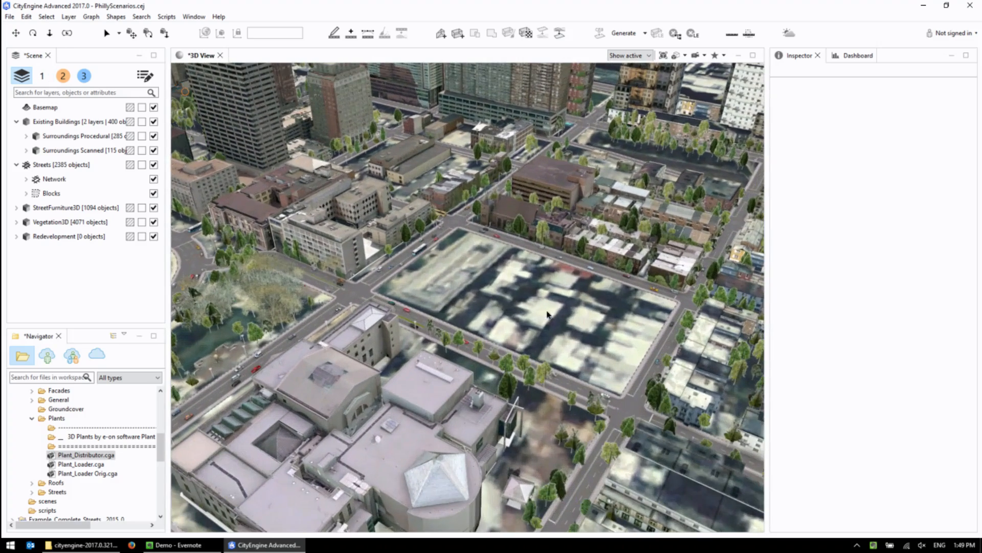
middle_click_drag(543, 287, 520, 285, "alt")
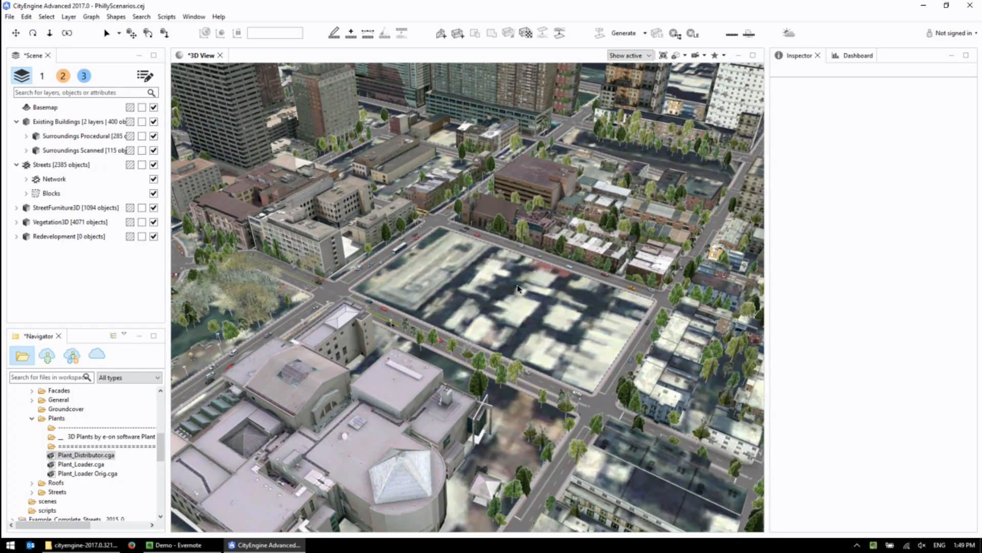
left_click(42, 78)
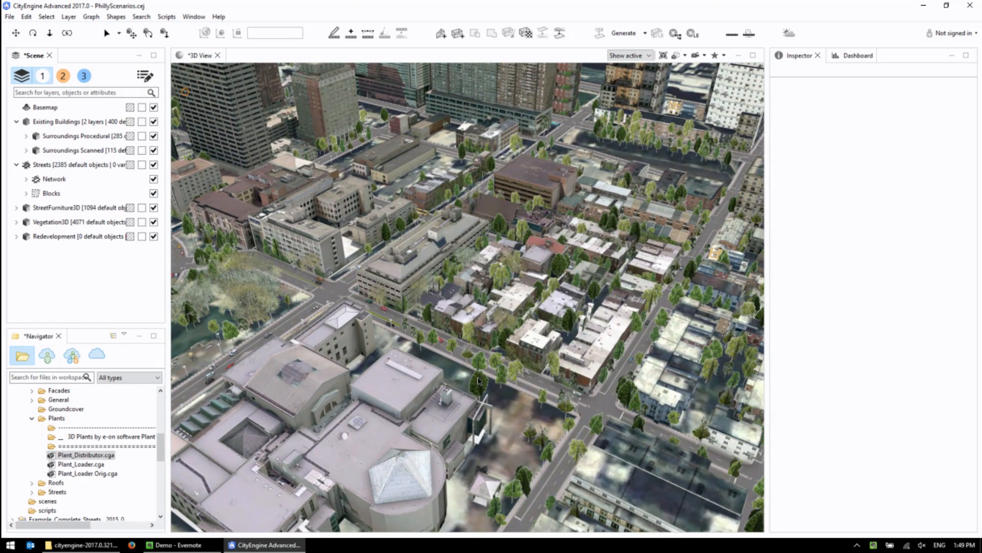
Show the Variant 1 with Tower scenario and review the list of scenarios in the Scenario Manager.
left_click(62, 77)
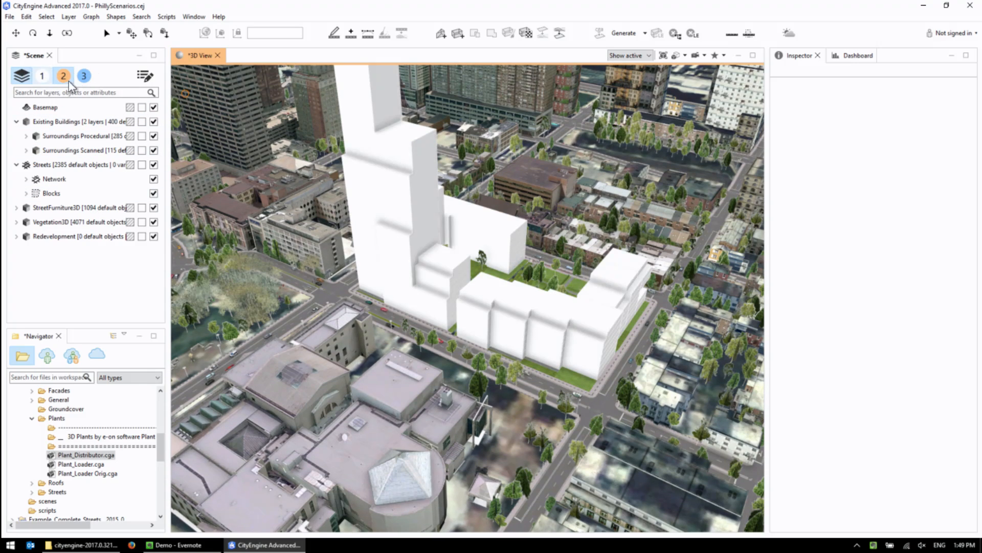
left_click(146, 77)
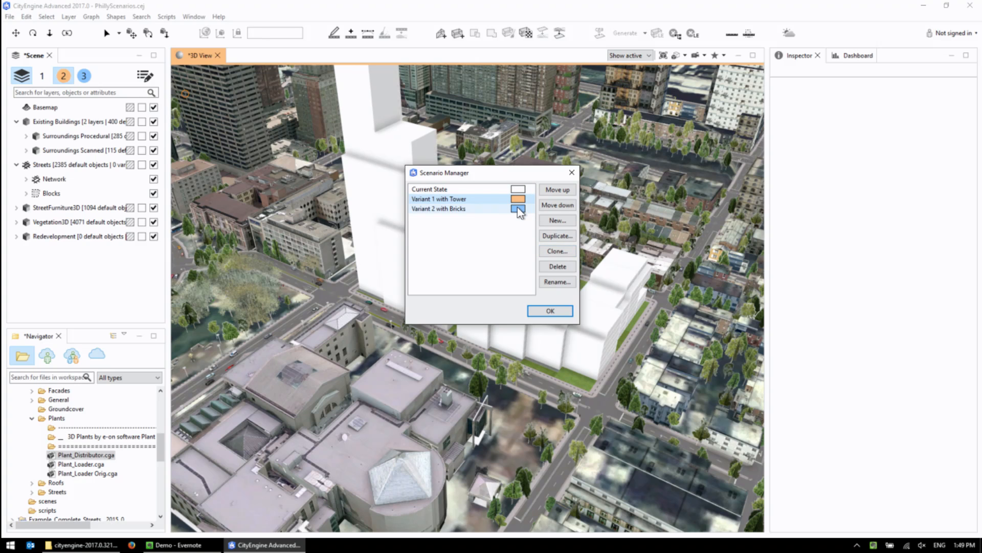
left_click(550, 311)
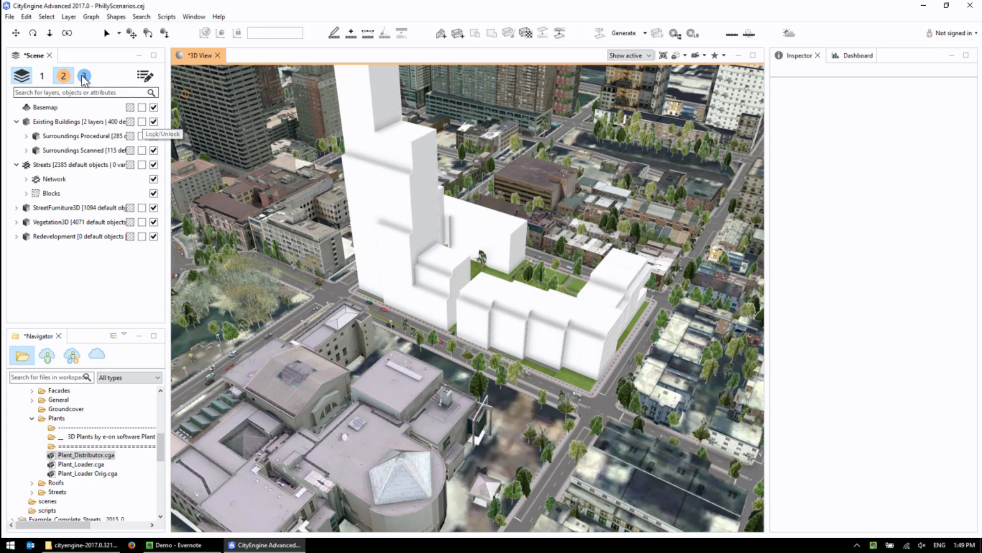
Compare the massing of Variant 1 with Tower and Variant 2 with Bricks, ending on Variant 1 with Tower.
left_click(63, 77)
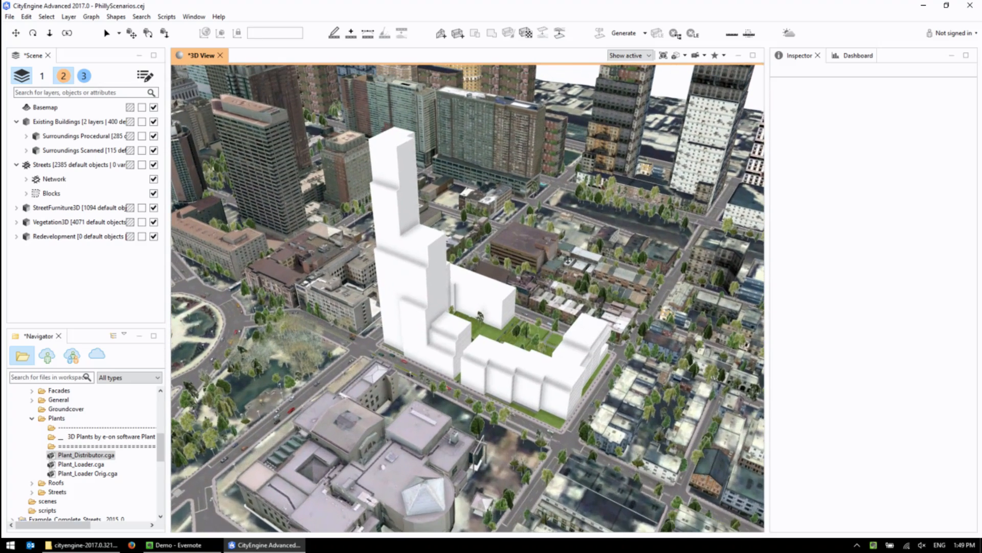
left_click(83, 75)
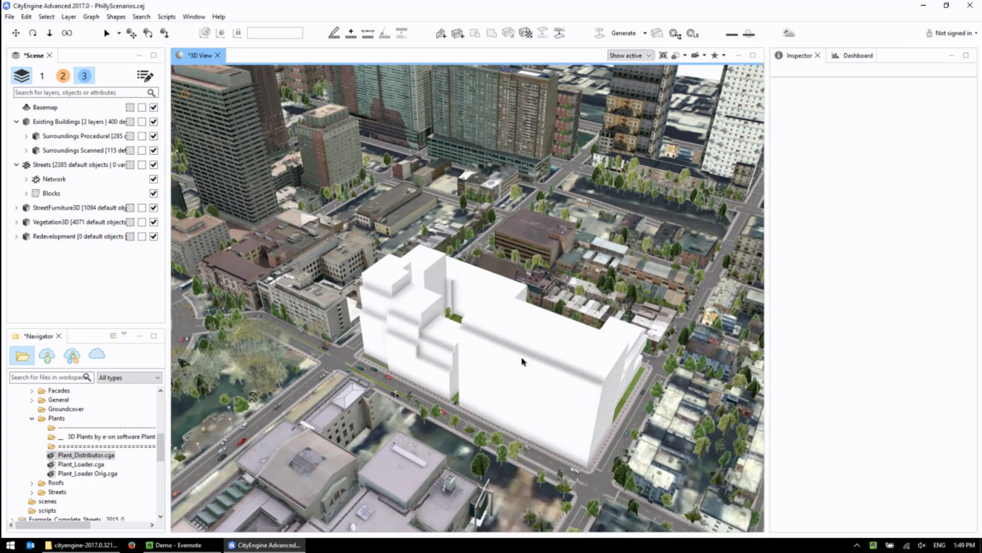
left_click_drag(522, 358, 494, 325, "alt")
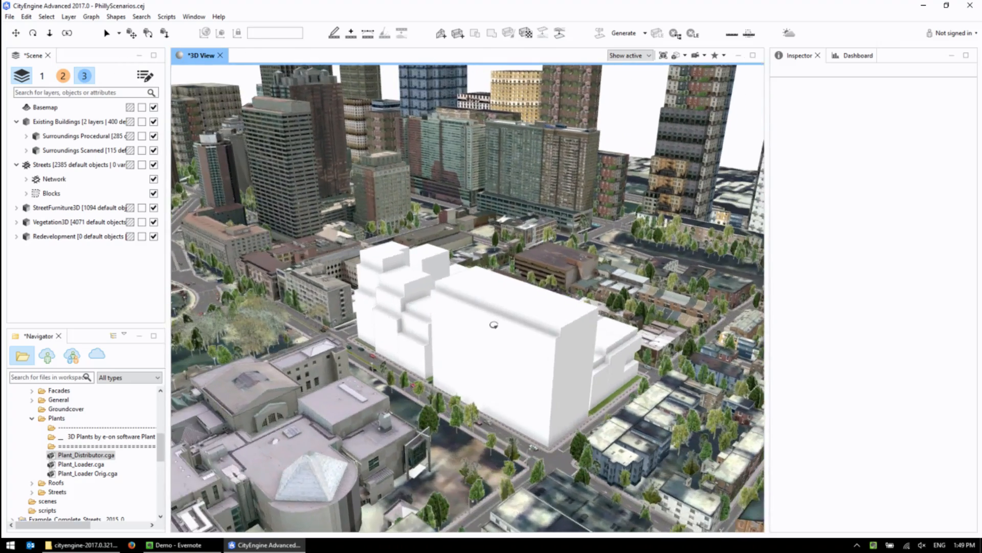
left_click(57, 78)
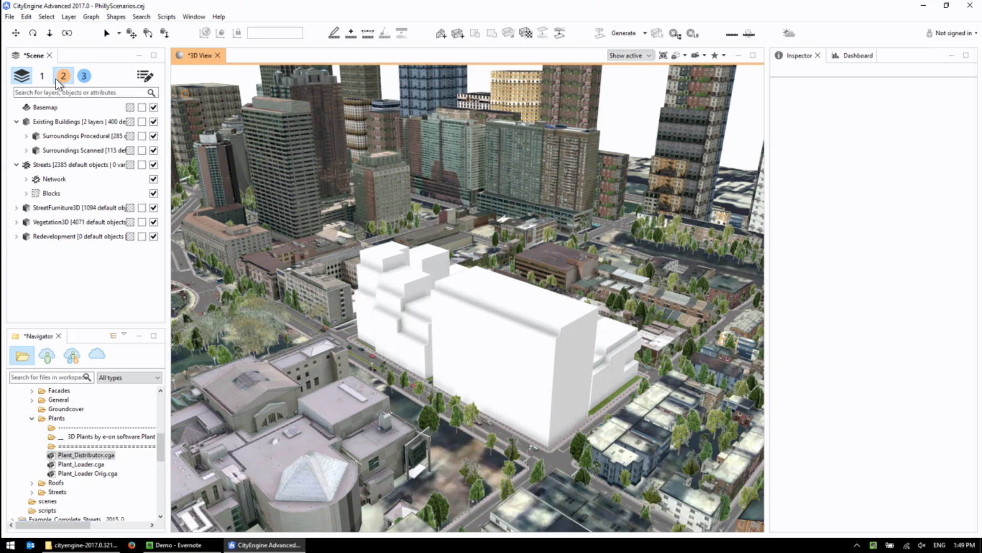
middle_click_drag(376, 212, 398, 280, "alt")
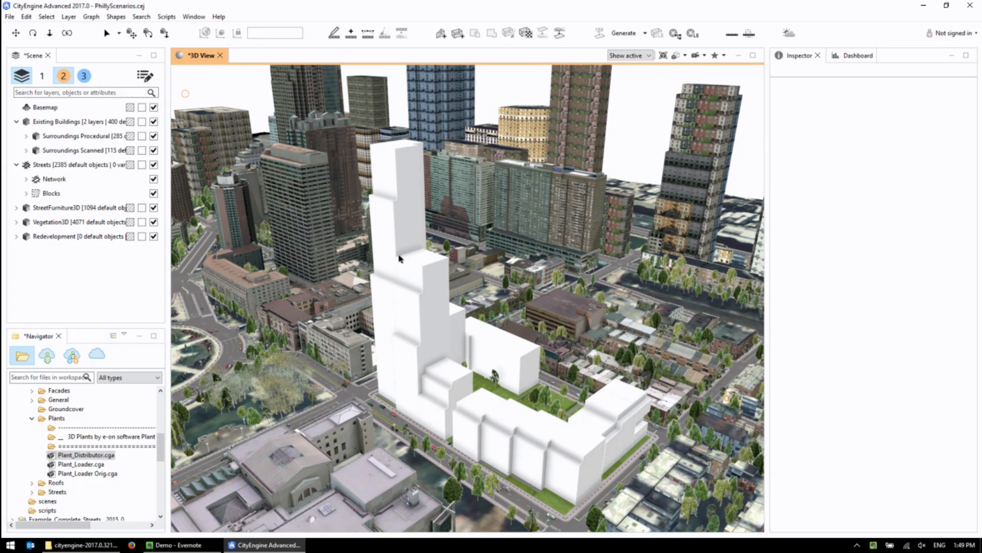
Select the stepped tower of Variant 1 and lower it with its height handle while the dashboard is shown.
left_click(399, 259)
left_click_drag(348, 157, 347, 175)
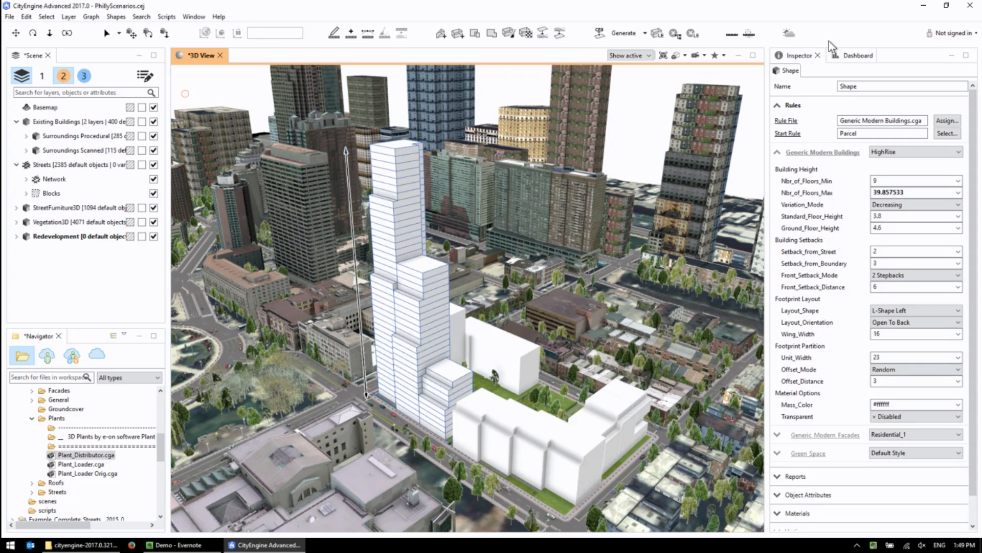
left_click(848, 56)
left_click_drag(348, 159, 350, 199)
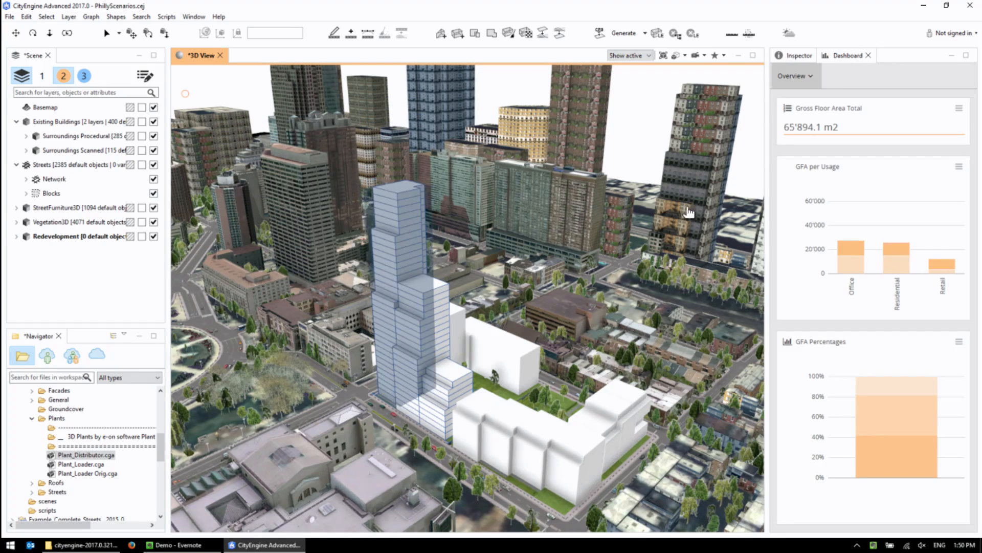
Widen the dashboard to reveal more charts and make the Floor Area Ratio card narrower.
left_click_drag(769, 156, 351, 157)
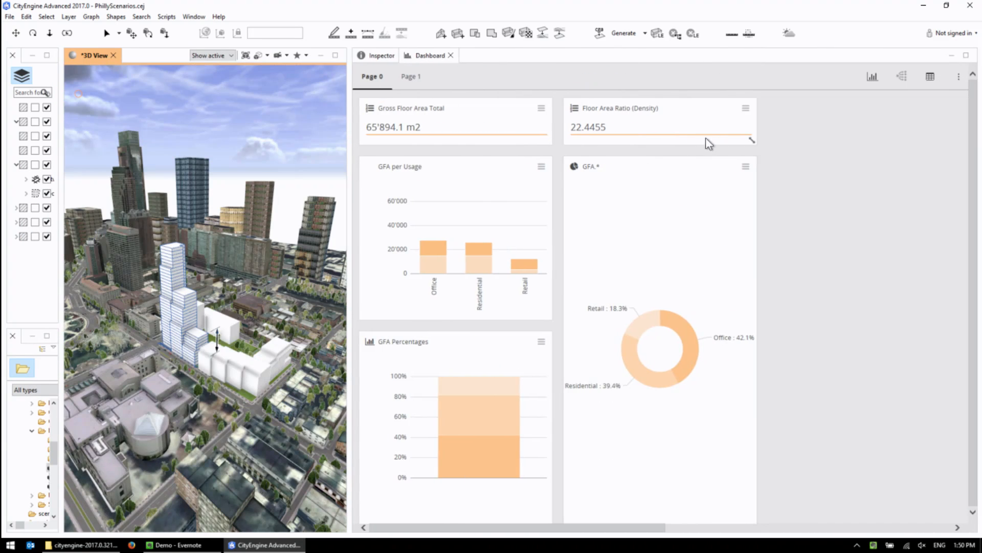
left_click_drag(753, 139, 650, 140)
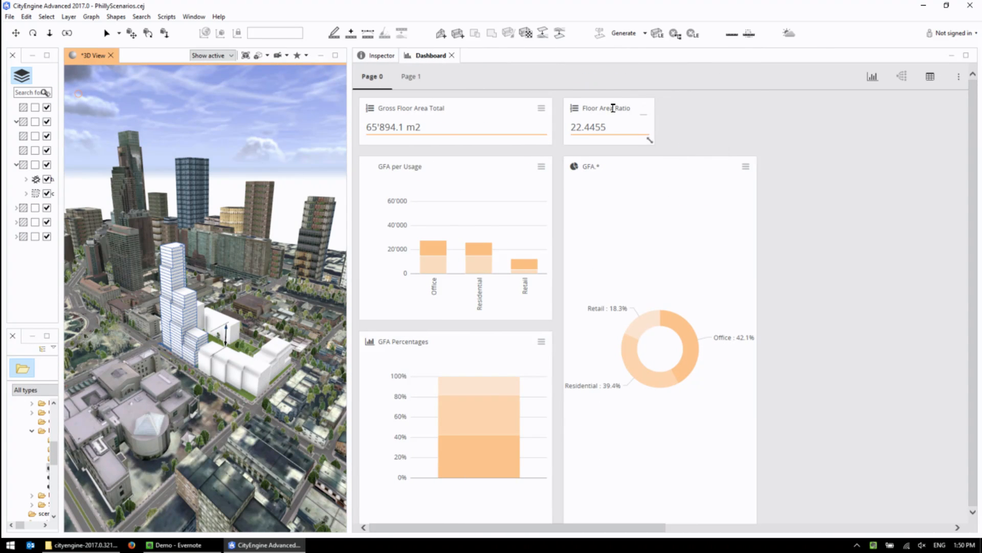
left_click_drag(585, 108, 625, 128)
Look at dashboard Page 1, return to Page 0 and narrow the dashboard in favour of the 3D view.
left_click(415, 78)
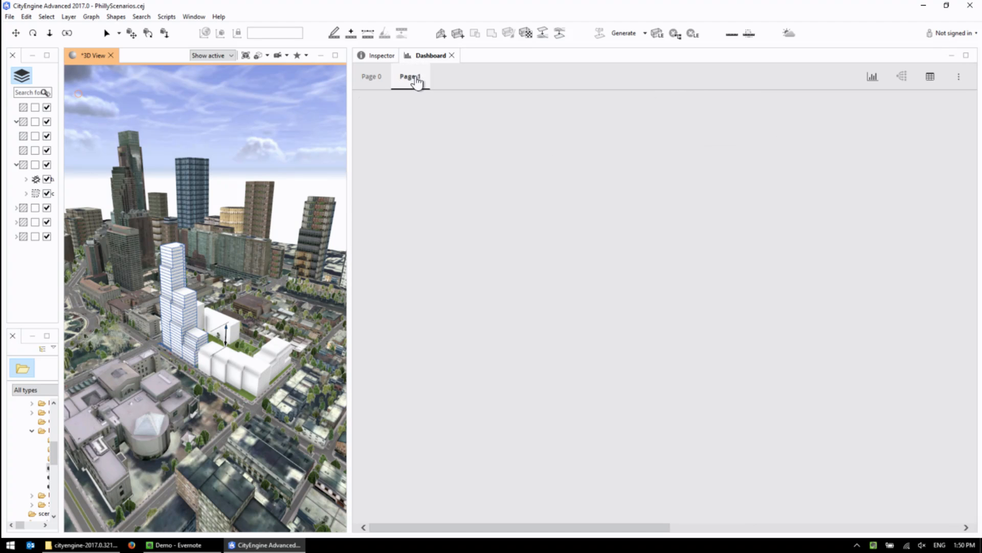
left_click(387, 78)
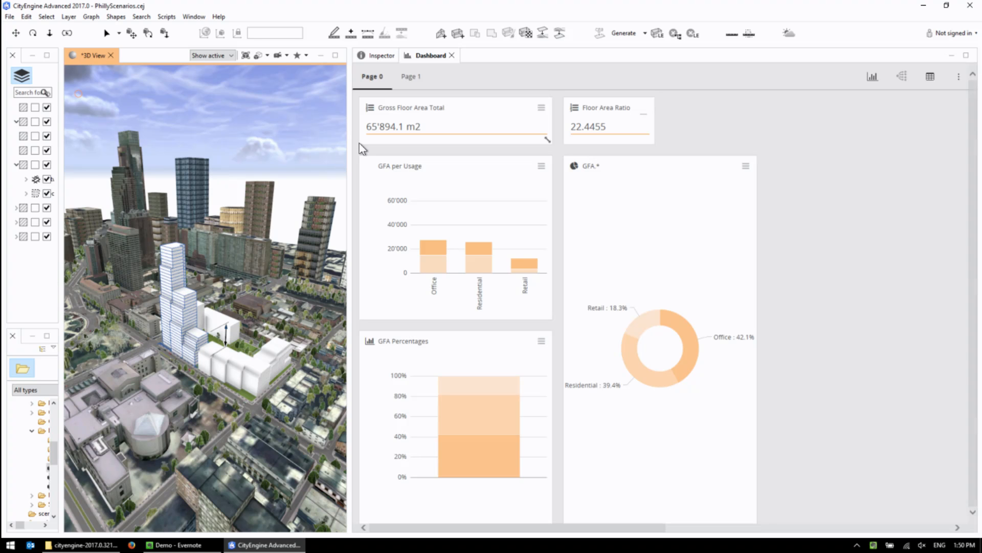
left_click_drag(352, 145, 753, 133)
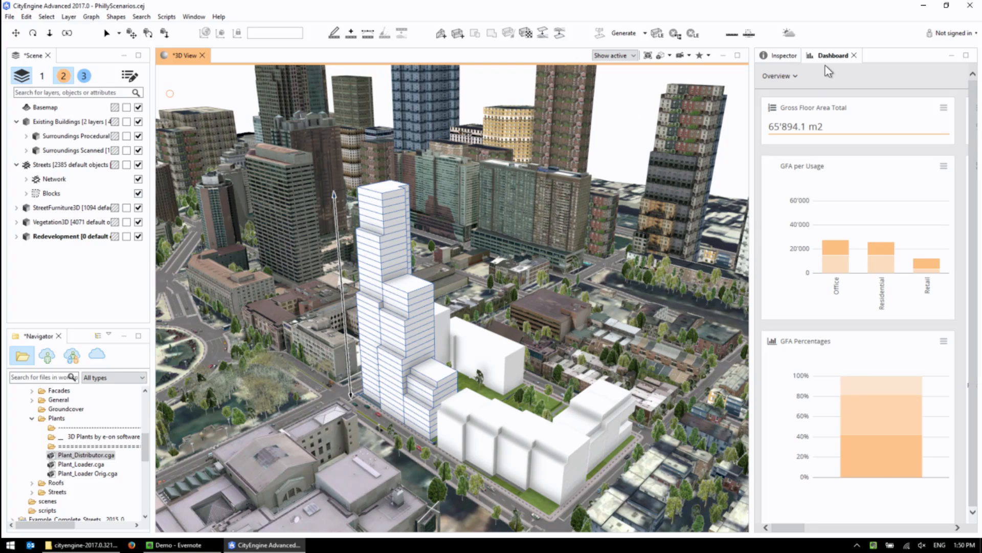
Turn on scenario comparison in the dashboard and inspect Variant 2's Office bar in the GFA per Usage chart.
left_click(798, 77)
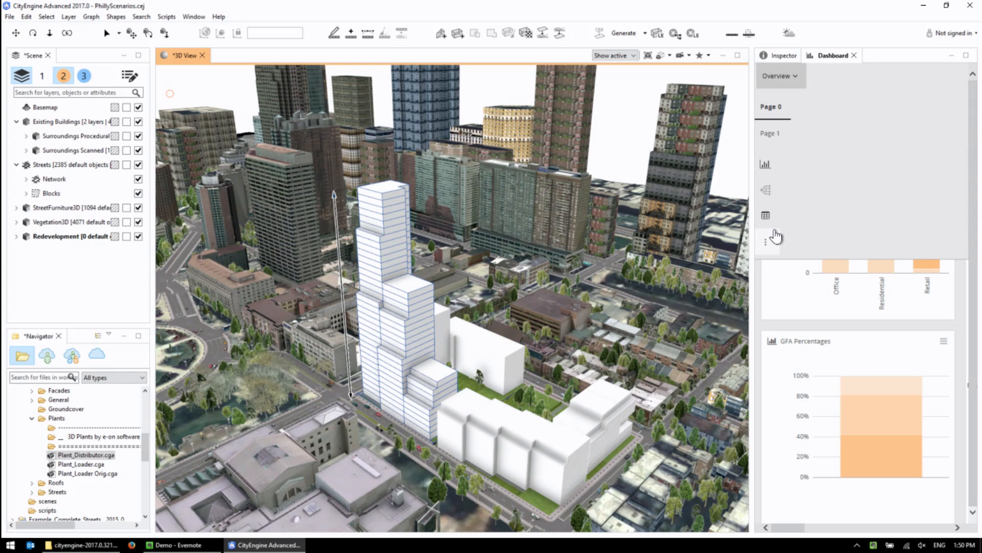
left_click(766, 190)
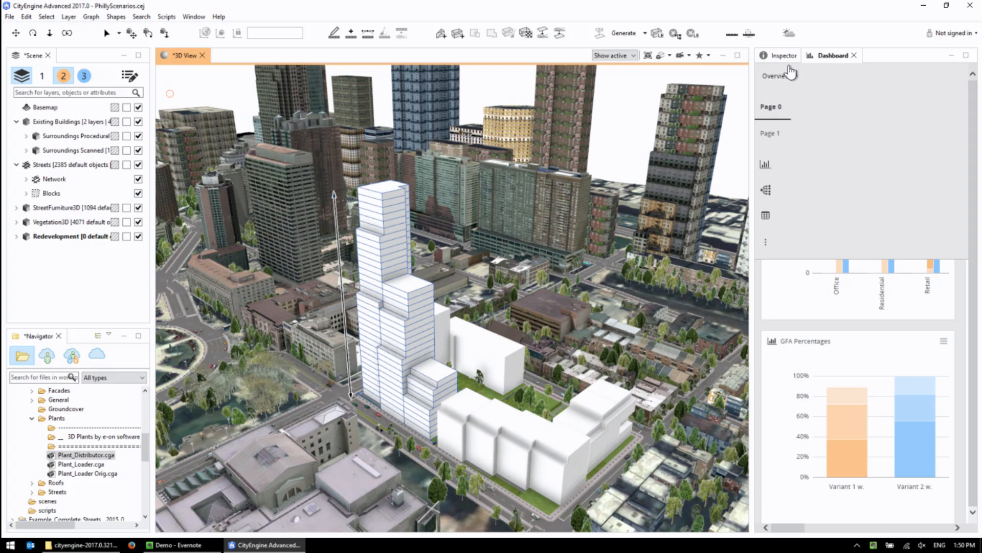
left_click(766, 190)
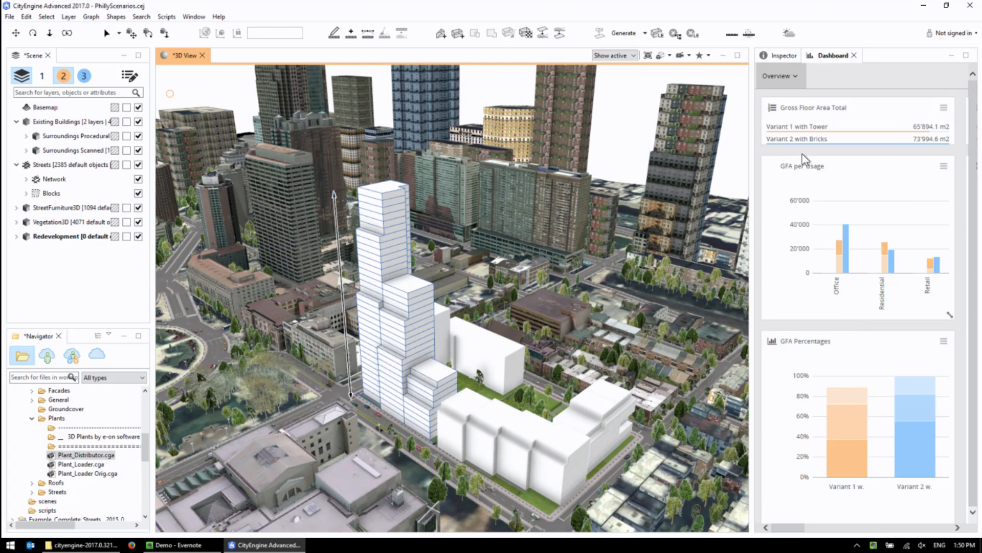
mouse_move(846, 235)
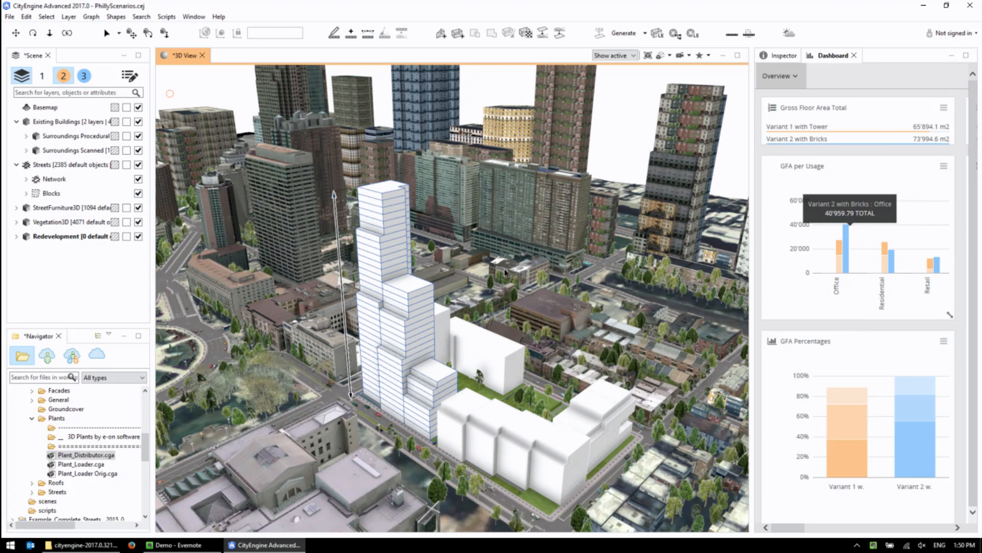
Show Variant 2 with Bricks in the 3D view and check its massing against the Office bar in GFA per Usage.
left_click(84, 76)
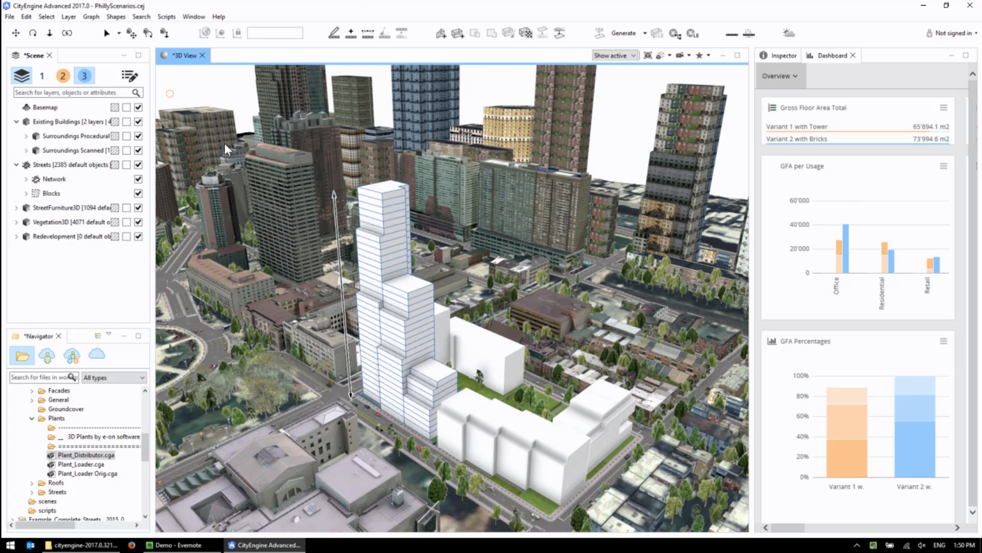
middle_click_drag(528, 366, 467, 326)
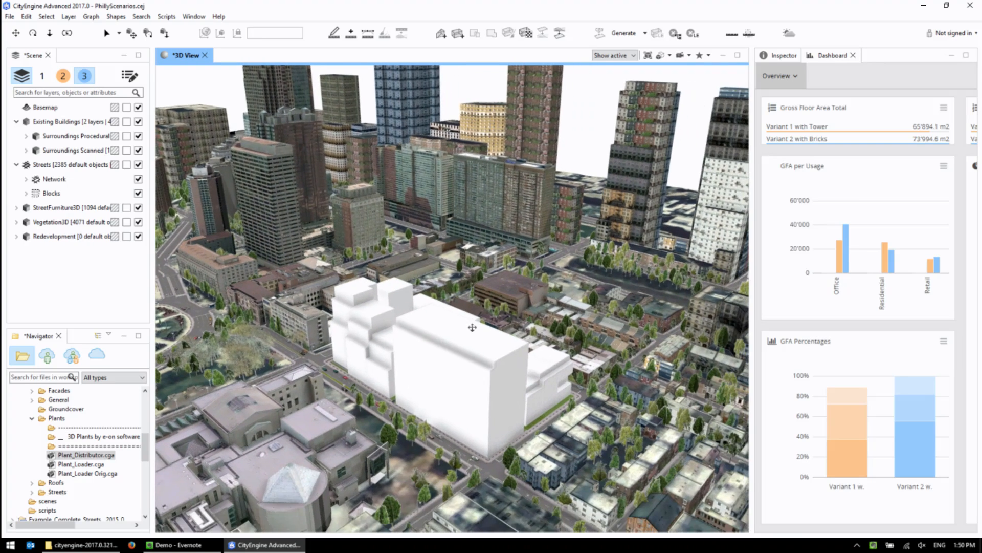
scroll(518, 378, "up", 3)
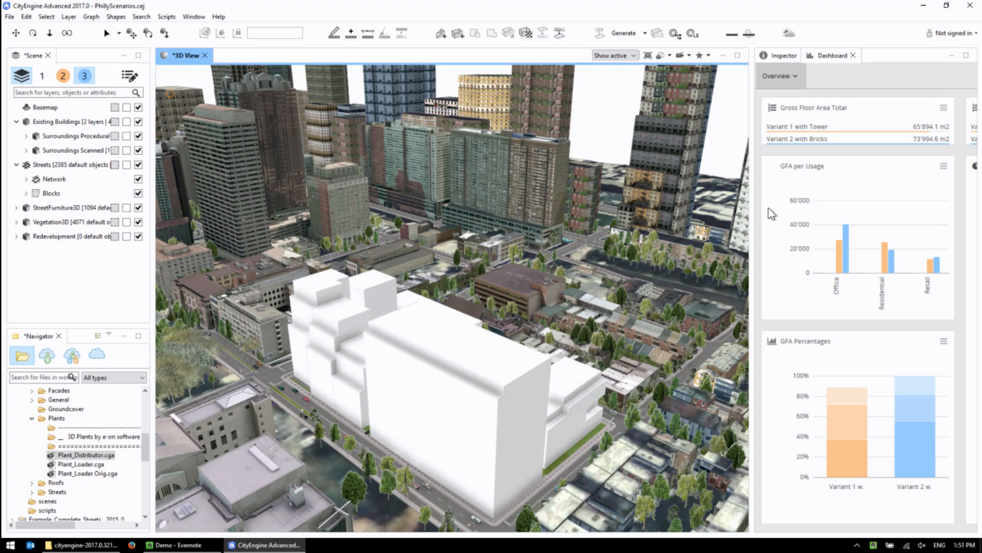
mouse_move(846, 235)
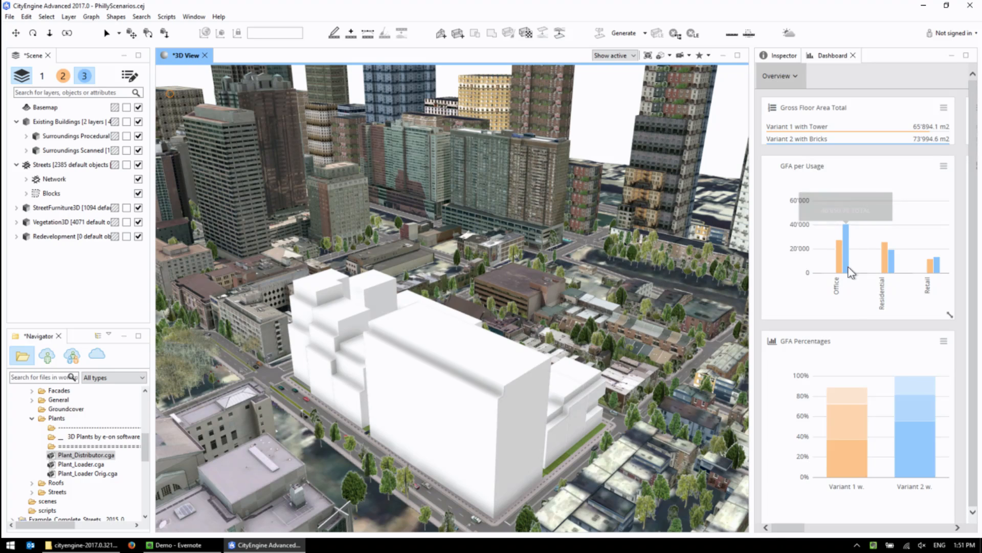
Select the large slab building of Variant 2 and examine its share in the dashboard charts and its massing from several sides.
left_click(542, 465)
middle_click_drag(492, 417, 434, 351)
scroll(437, 351, "up", 3)
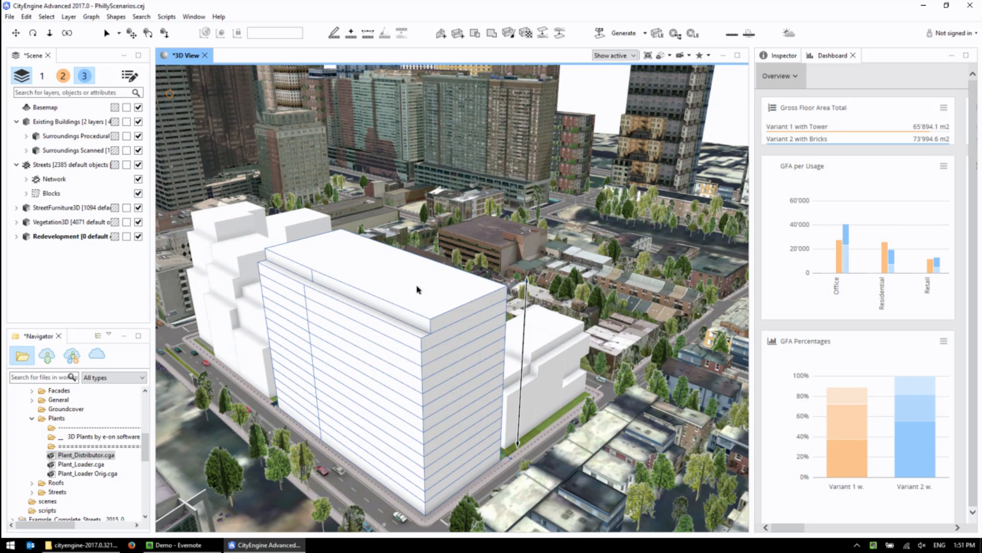
scroll(499, 324, "down", 2)
mouse_move(917, 413)
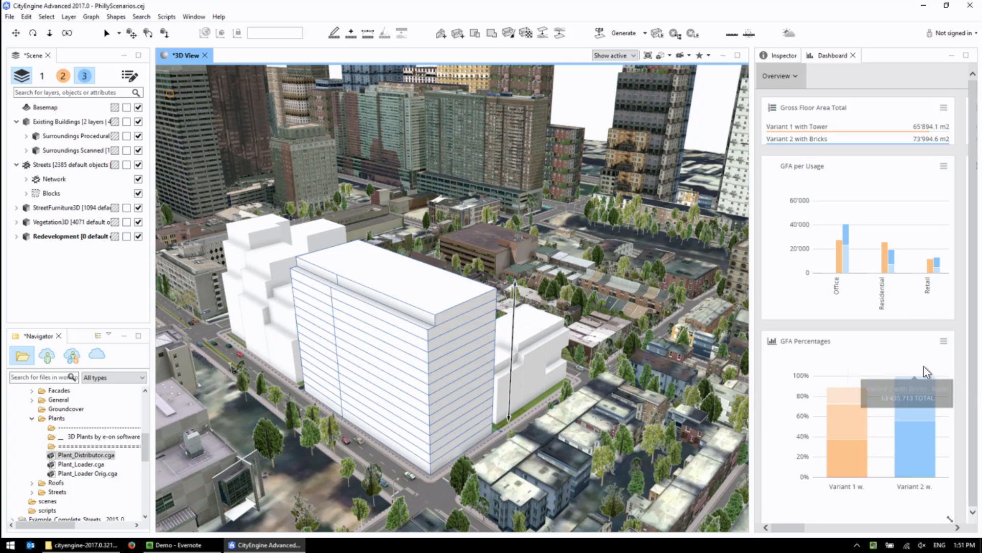
left_click_drag(498, 344, 495, 302, "alt")
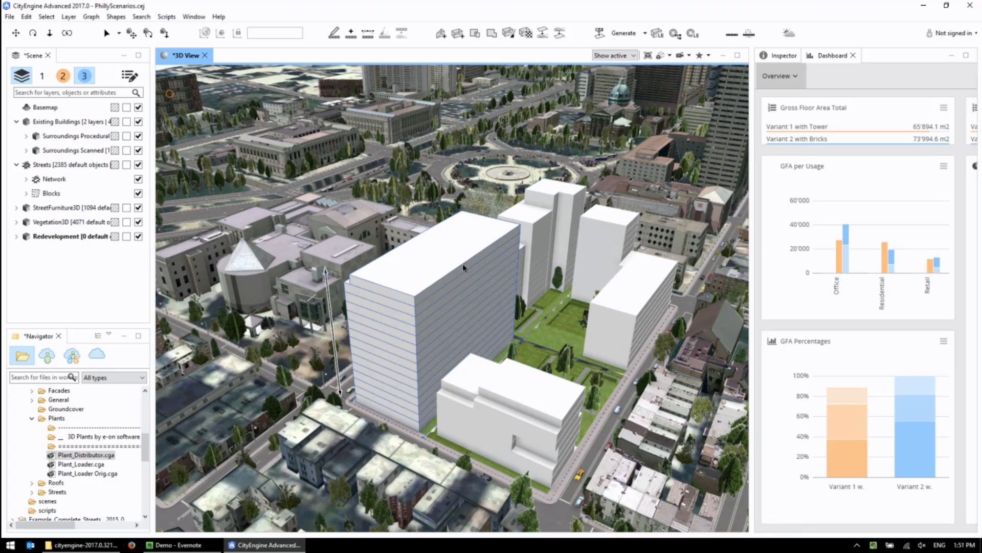
left_click_drag(408, 393, 433, 288, "alt")
scroll(412, 285, "down", 1)
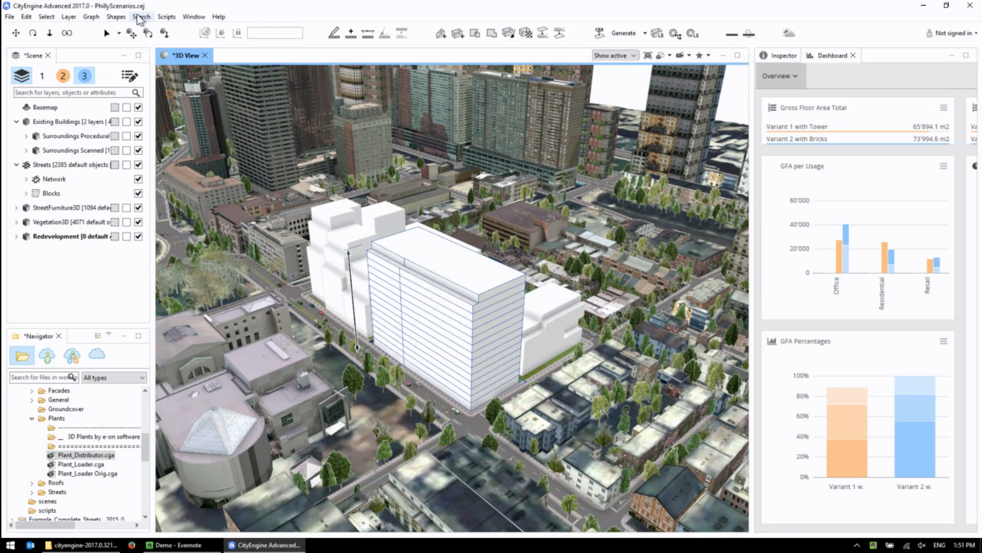
Open a second 3D viewport showing Variant 1 with Tower beside Variant 2 with Bricks and compare both massings.
left_click(193, 17)
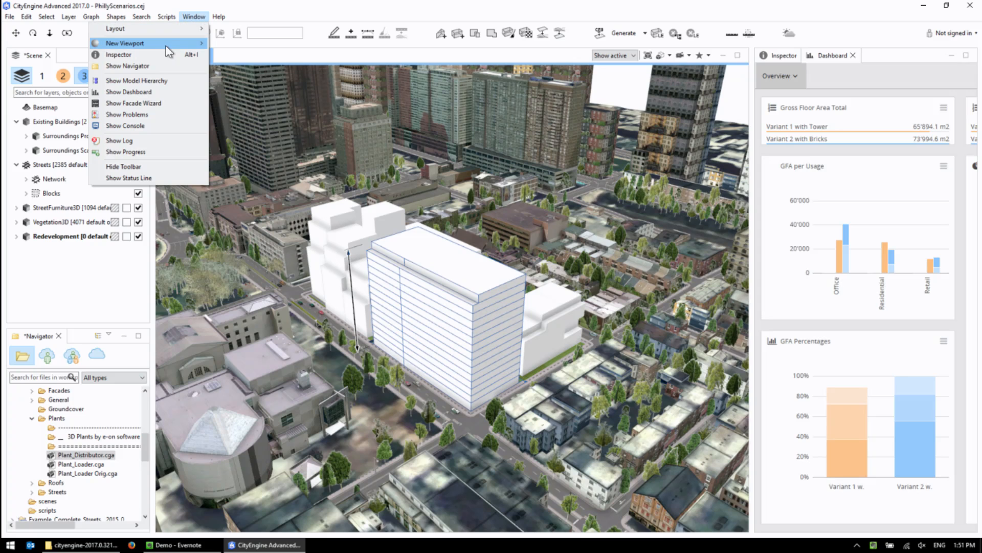
mouse_move(174, 43)
left_click(241, 43)
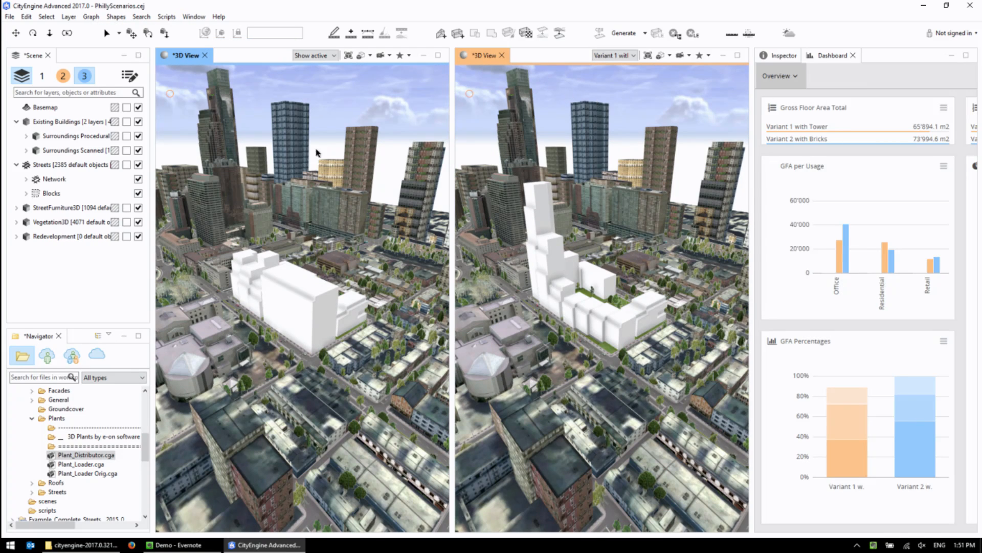
scroll(595, 308, "up", 3)
mouse_move(569, 291)
left_mouse_down("alt")
mouse_move(543, 247)
mouse_move(549, 290)
mouse_move(563, 296)
left_mouse_up("alt")
right_click(563, 296)
left_click(568, 263)
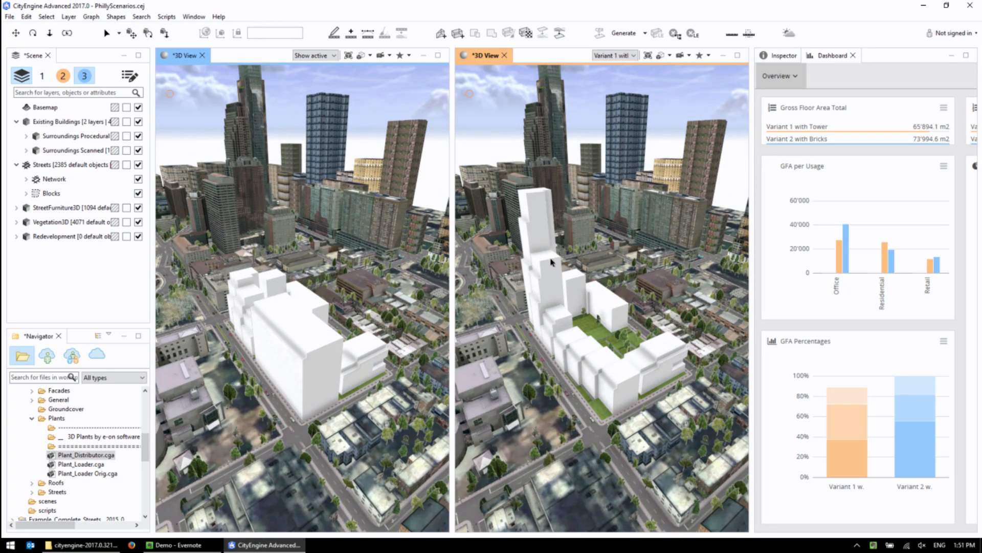
Raise the height of the Variant 1 tower, and try the height handle of Variant 2's large slab building.
left_click(534, 221)
left_click_drag(481, 181, 484, 177)
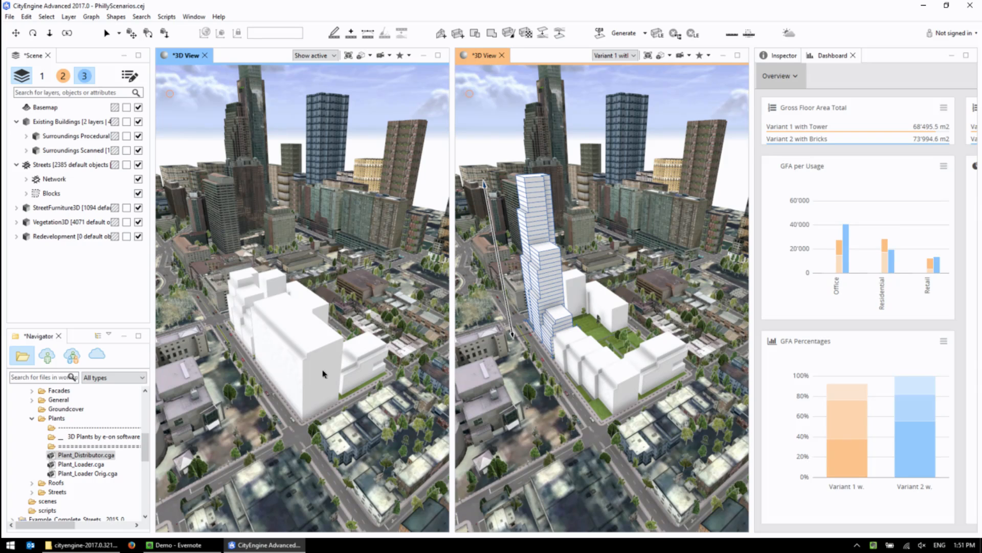
left_click(321, 357)
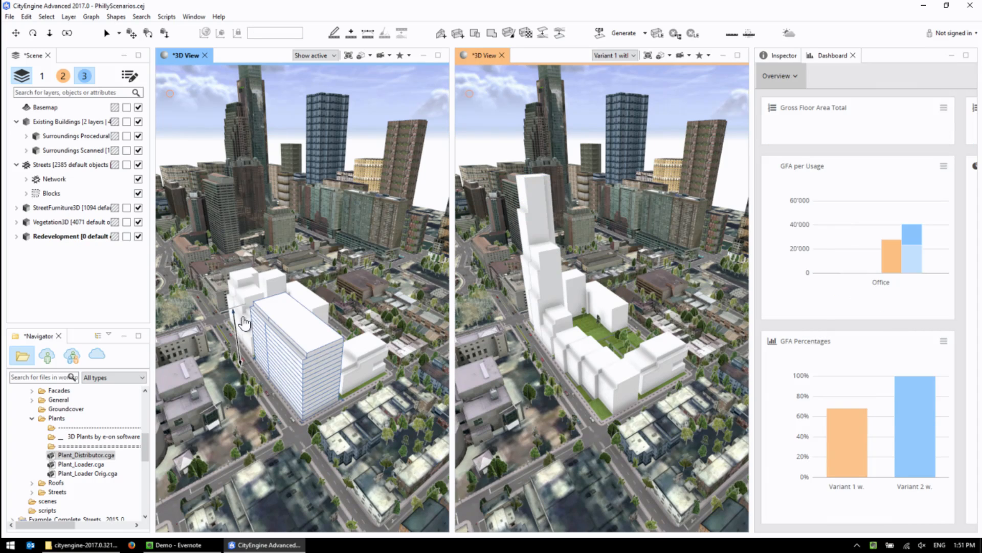
left_click_drag(237, 334, 239, 354)
Lower the maximum height of the stepped building behind the slab in Variant 2.
middle_click_drag(283, 394, 384, 366, "alt")
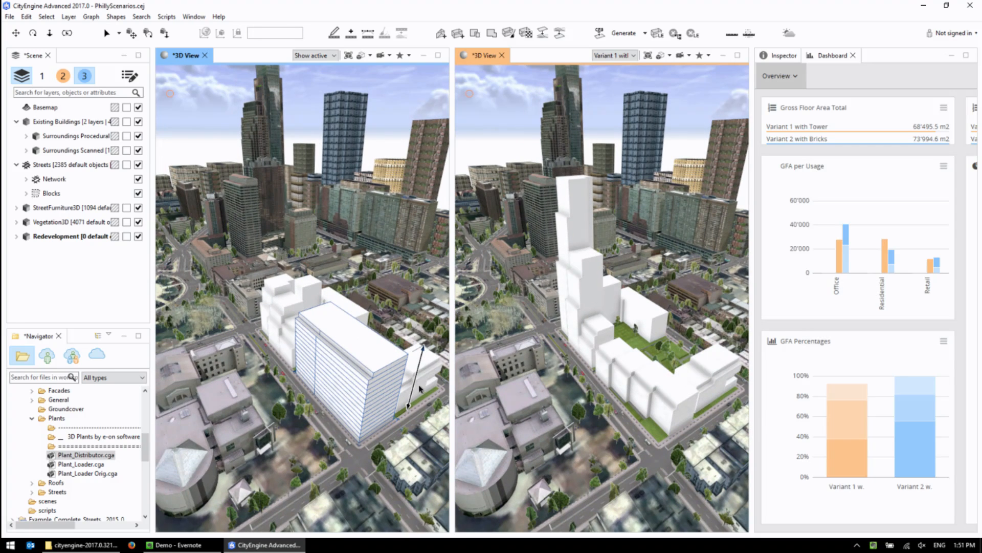
left_click(273, 303)
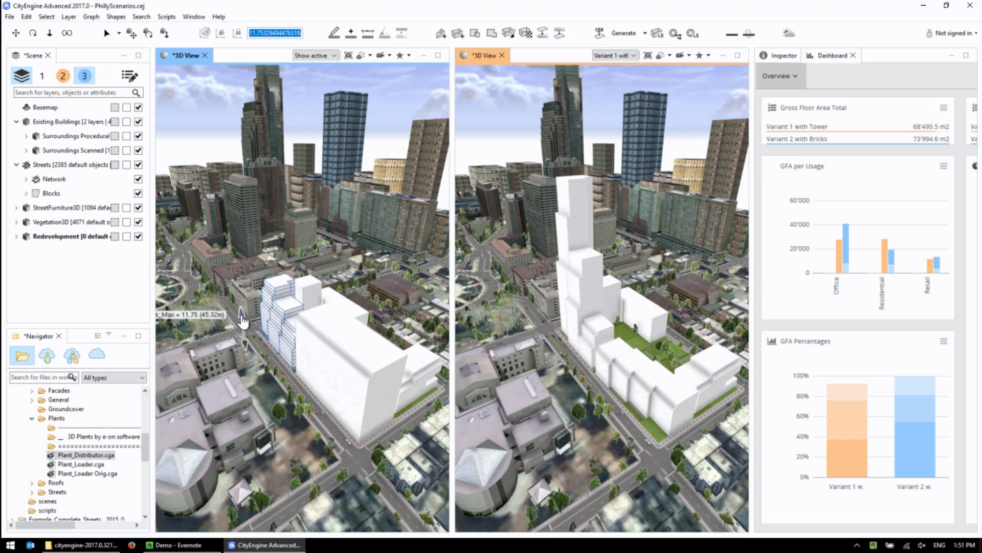
scroll(368, 366, "down", 3)
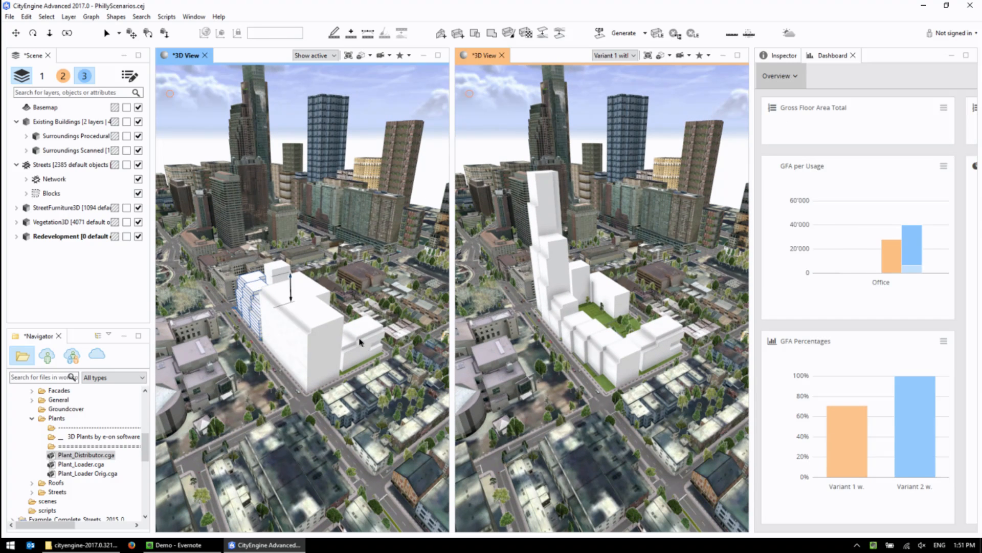
Raise the low corner building shared by both variants until it is taller than Variant 2's slab.
left_click(363, 343)
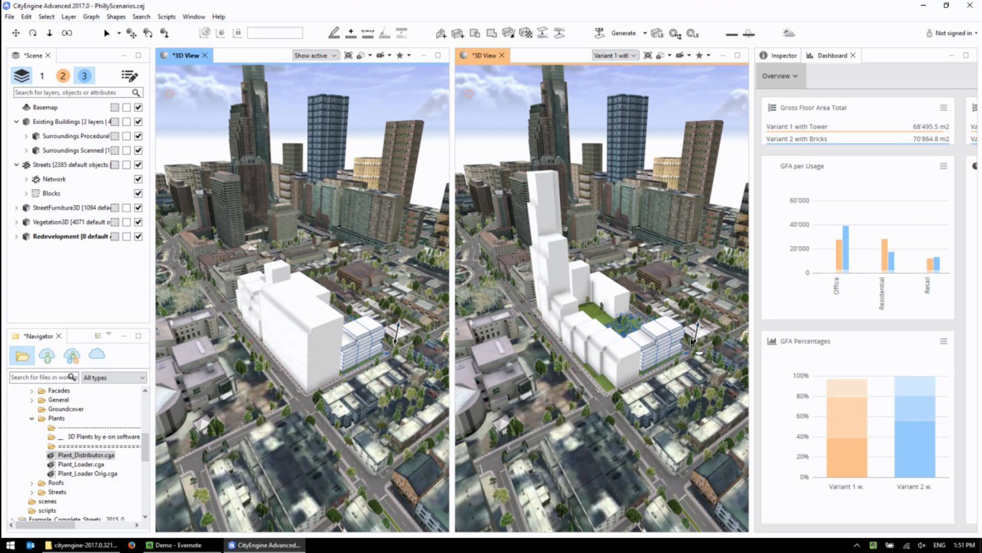
left_click_drag(696, 331, 704, 289)
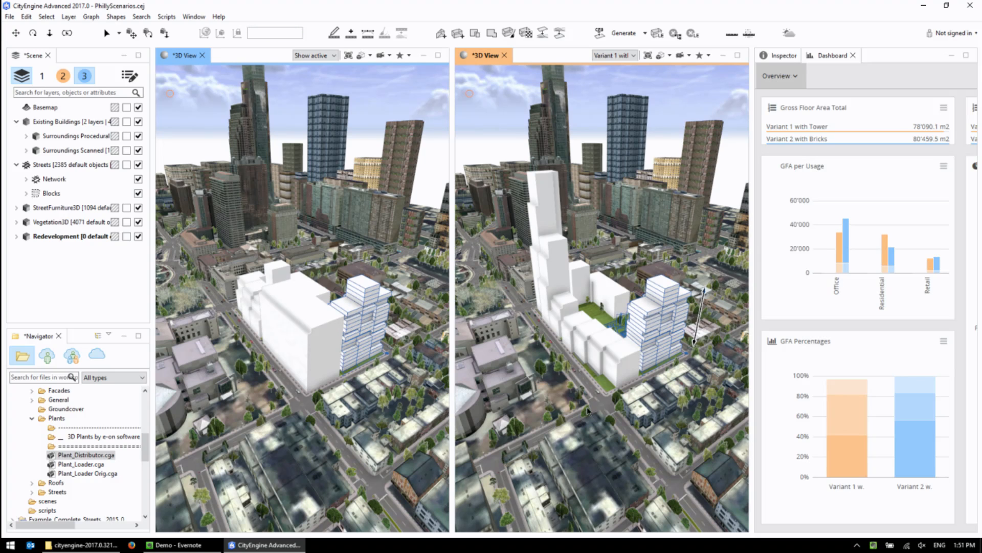
Examine the heightened shared building in both variants from several sides, close up and from far out over the city.
left_click_drag(365, 404, 358, 354, "alt")
scroll(360, 357, "up", 4)
middle_click_drag(361, 357, 311, 342, "alt")
scroll(321, 340, "up", 1)
left_click_drag(320, 340, 357, 327, "alt")
scroll(351, 318, "down", 4)
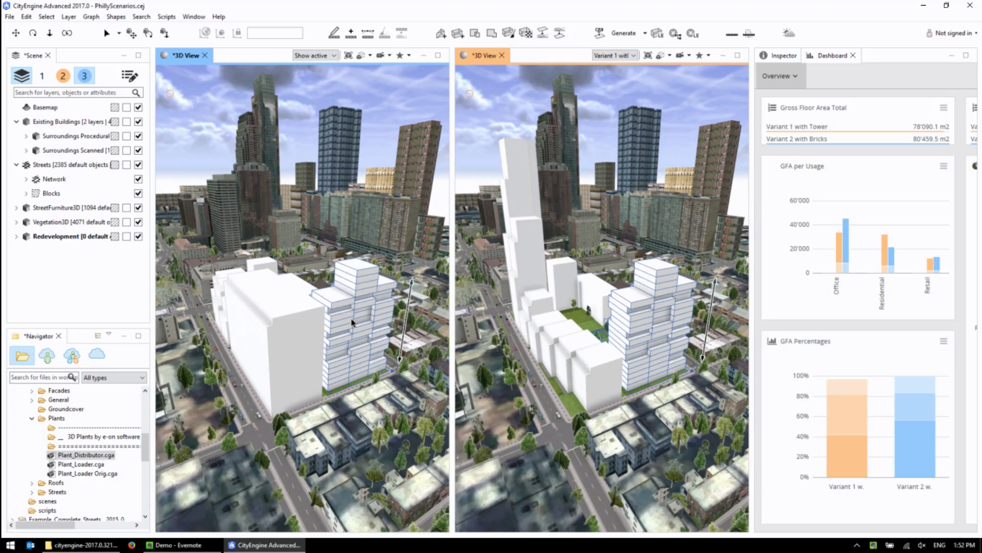
left_click_drag(339, 322, 343, 293, "alt")
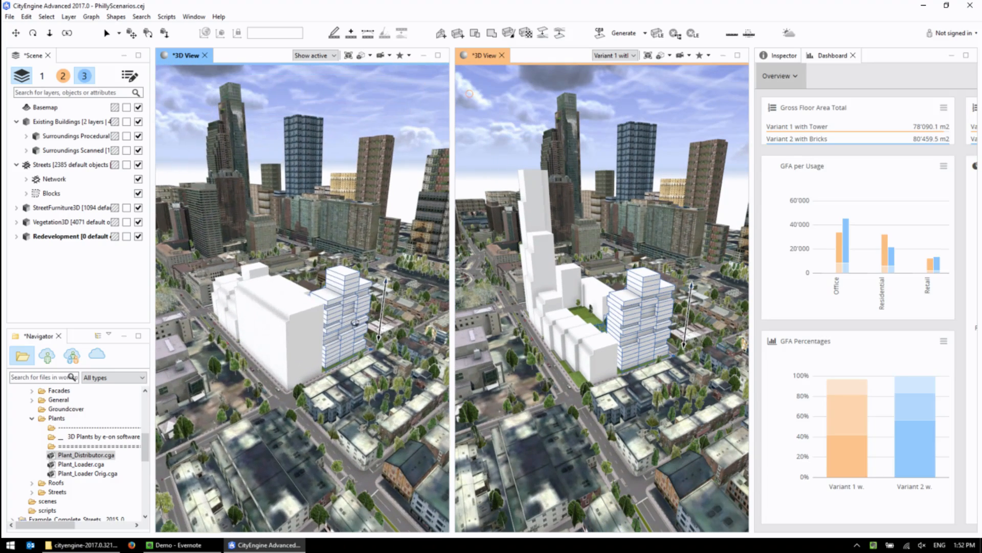
middle_click_drag(358, 285, 357, 276, "alt")
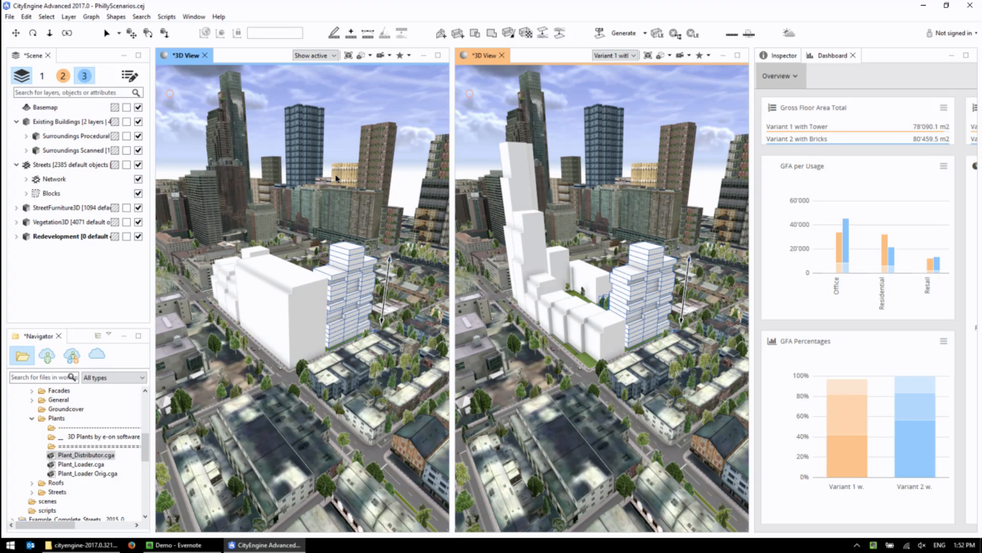
right_click_drag(636, 307, 735, 506, "alt")
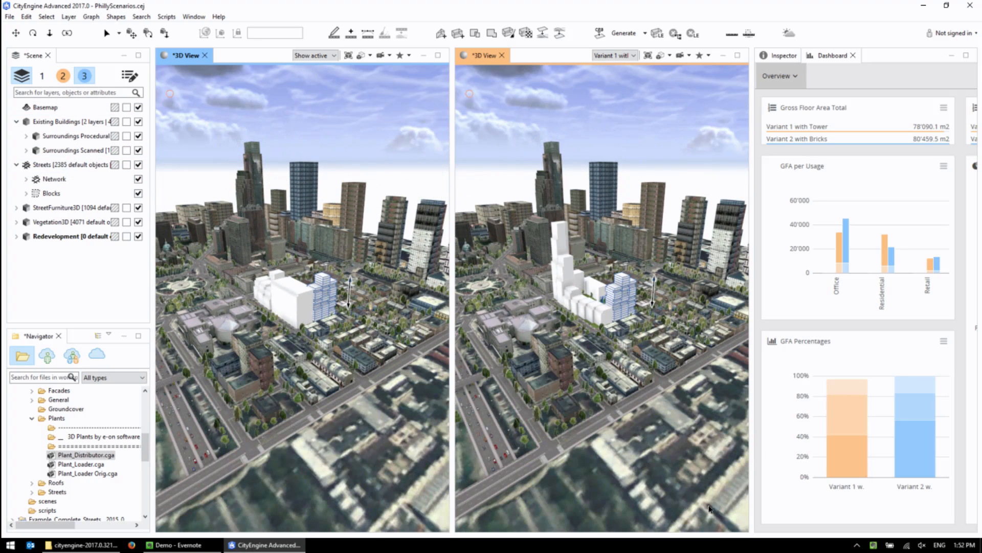
right_click_drag(602, 451, 693, 407, "alt")
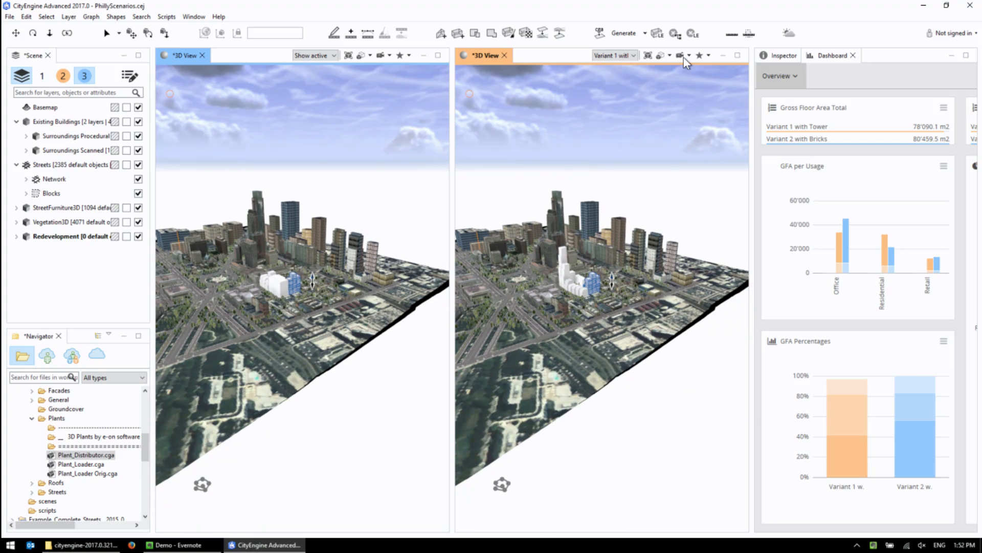
Go to the Fences bookmark and make scenario 1 active so the first viewport shows its plants and building.
left_click(709, 54)
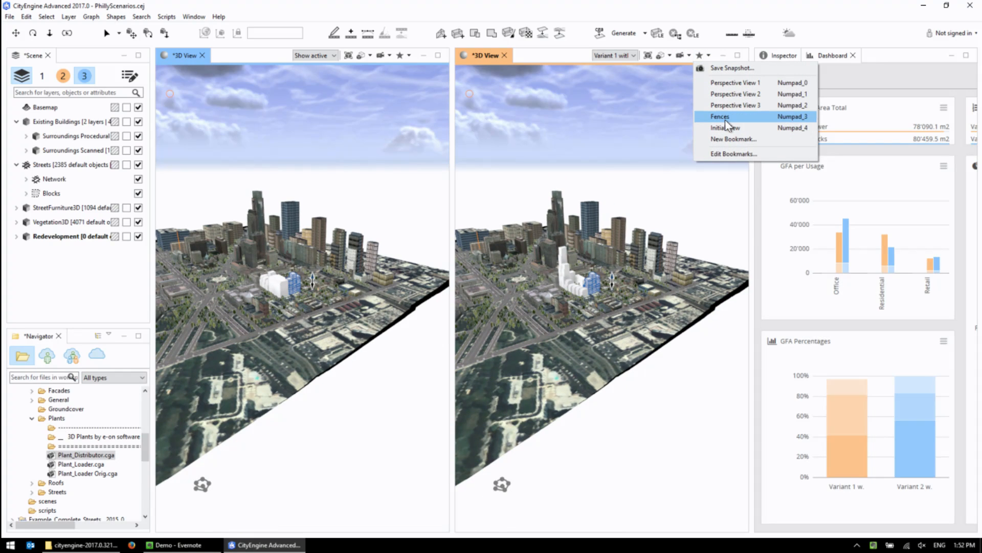
left_click(723, 117)
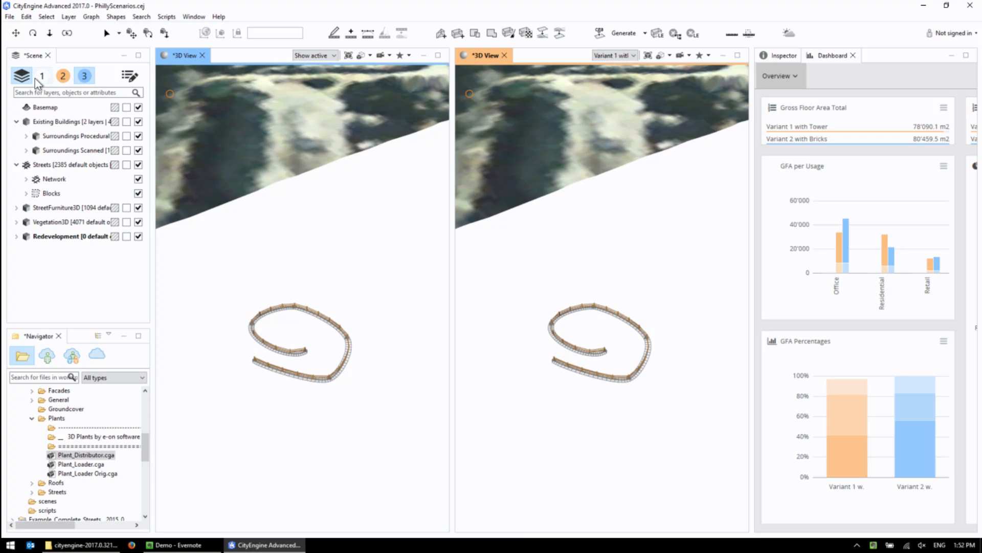
left_click(42, 75)
middle_click_drag(255, 312, 223, 330)
scroll(297, 282, "down", 3)
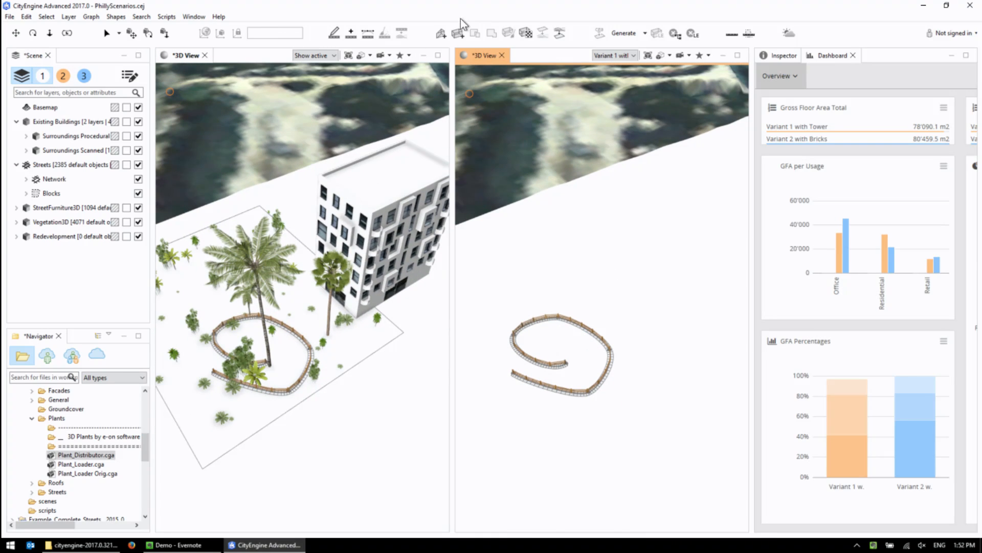
Draw a rectangular footprint about 17 m long beside the planted lot in the scenario 1 view and extrude it into a box.
left_click(456, 34)
left_click(299, 422)
left_click(417, 403)
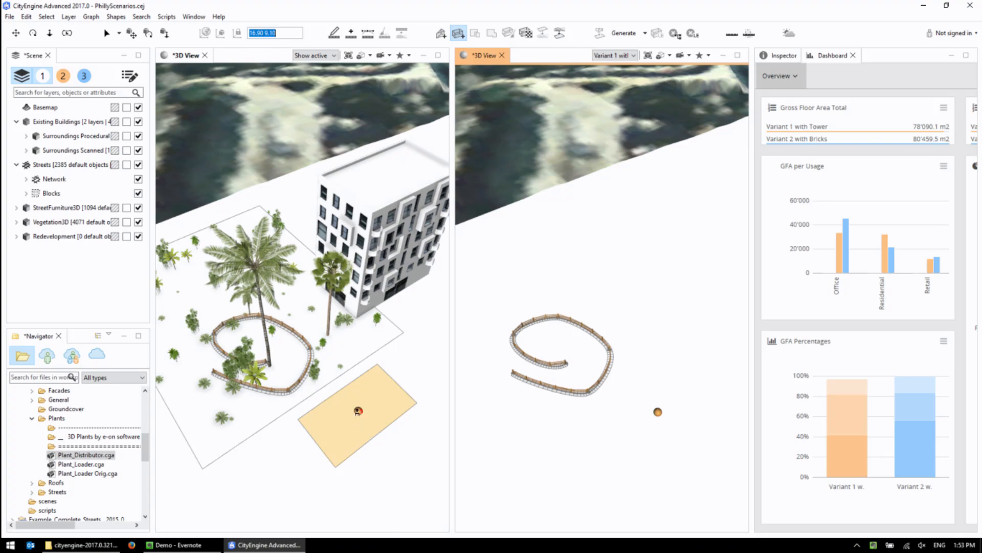
left_click(373, 352)
Create a box near the fence in the Variant 1 view and pull its end face outward by about 27.28 m.
mouse_move(657, 392)
left_mouse_down()
mouse_move(731, 337)
mouse_move(746, 386)
mouse_move(700, 380)
left_mouse_up()
left_click(712, 325)
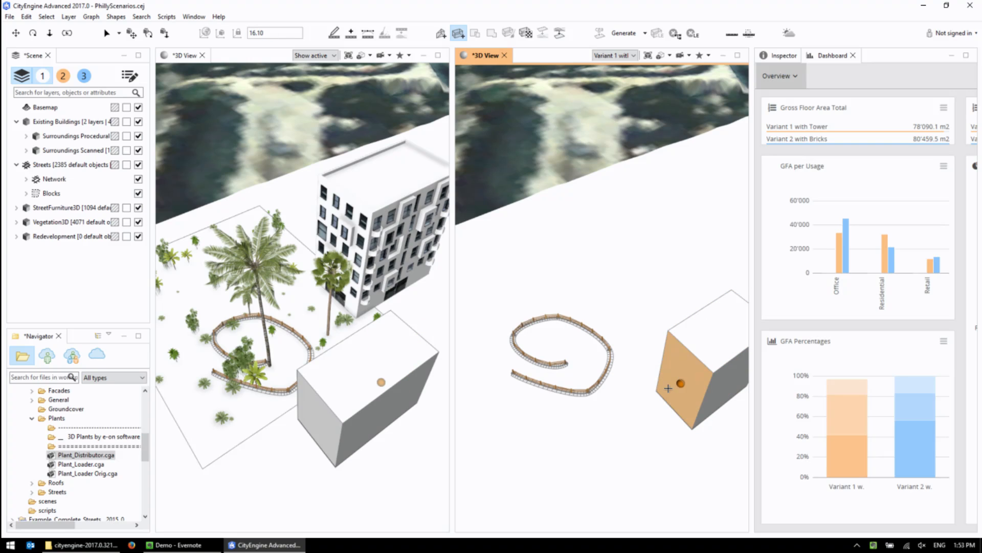
left_click_drag(683, 390, 522, 495)
scroll(532, 466, "down", 5)
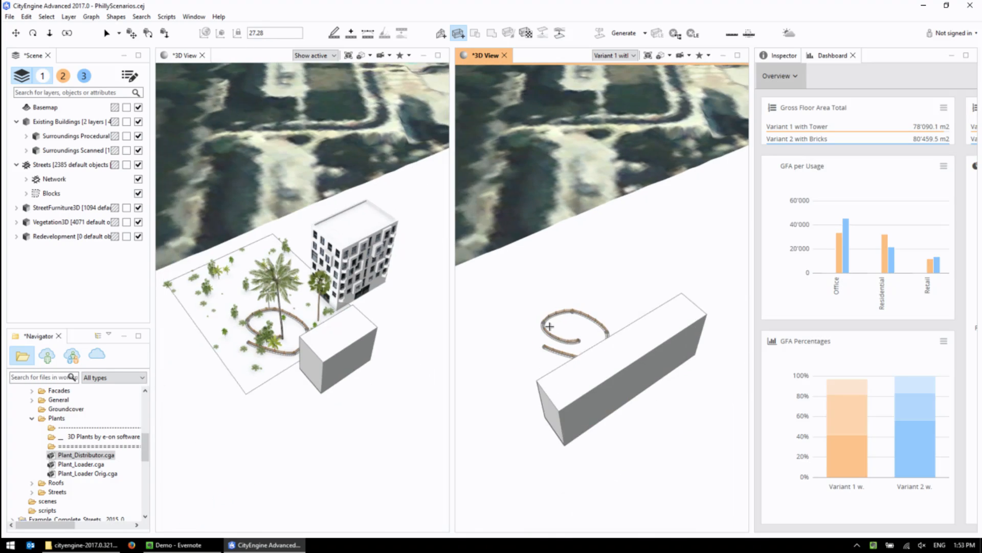
left_click_drag(570, 364, 592, 322, "alt")
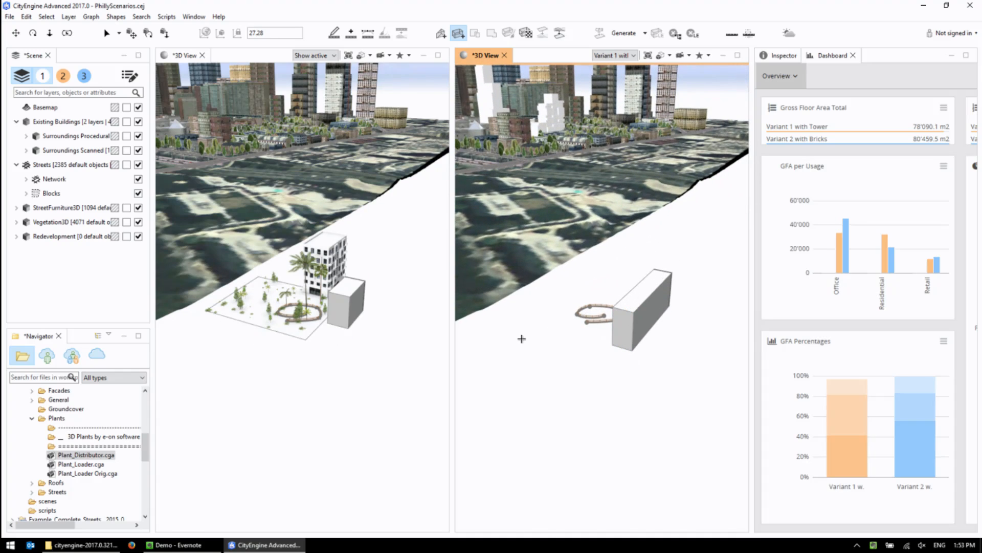
Inspect the museum area and surrounding streets in both synchronized viewports, comparing the Variant 1 massing with scenario 1 behind it.
scroll(633, 329, "up", 5)
scroll(633, 329, "down", 5)
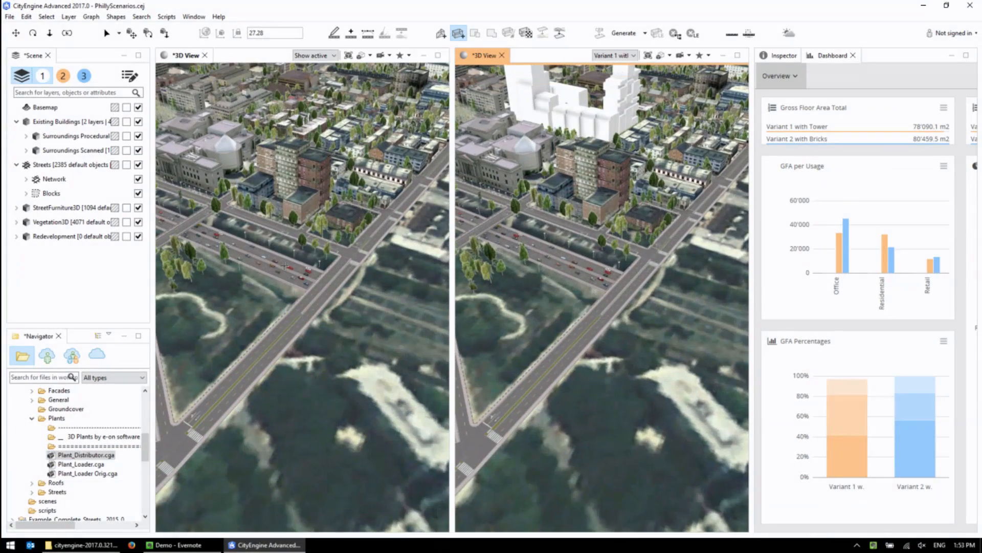
scroll(286, 201, "up", 3)
scroll(263, 164, "up", 3)
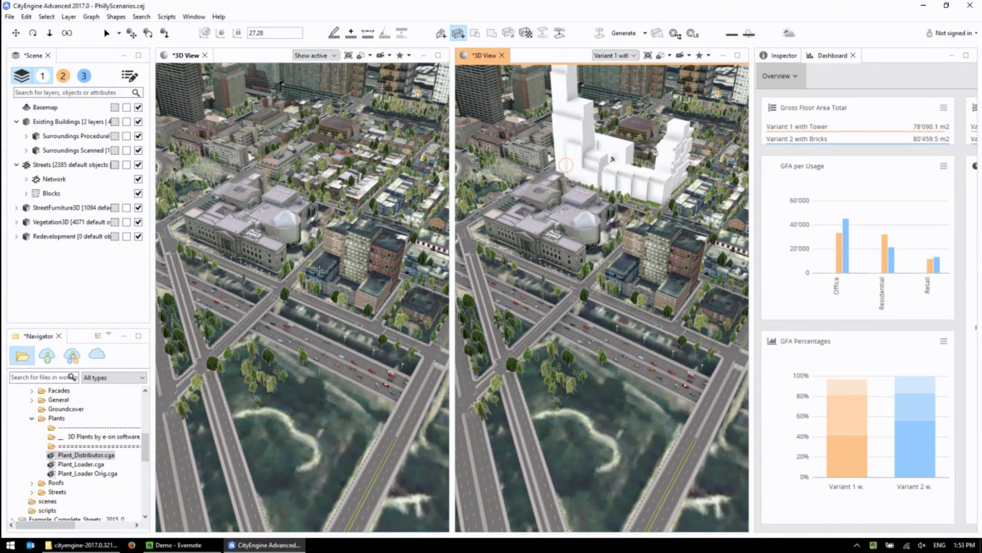
scroll(227, 177, "up", 3)
middle_click_drag(227, 178, 291, 233)
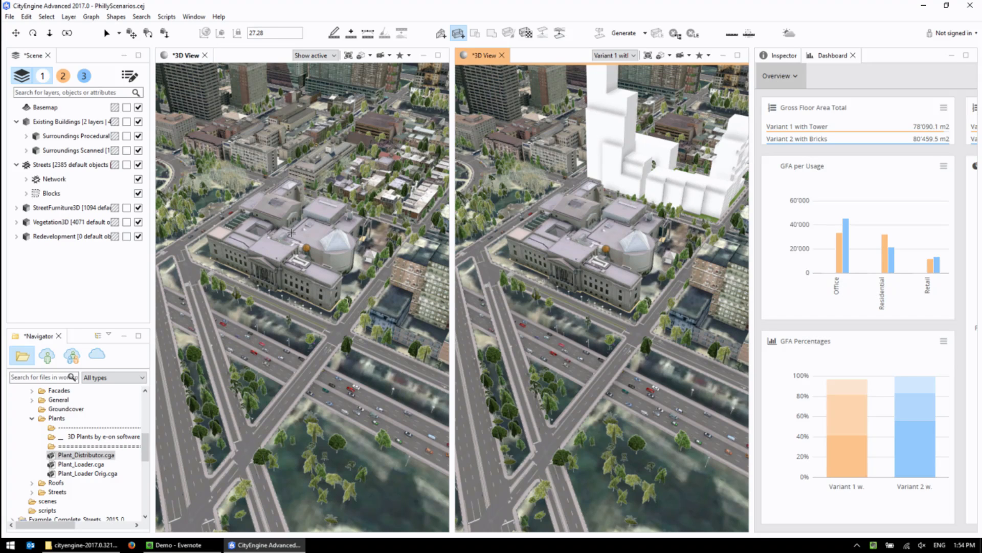
middle_click_drag(204, 172, 260, 164)
scroll(261, 163, "up", 8)
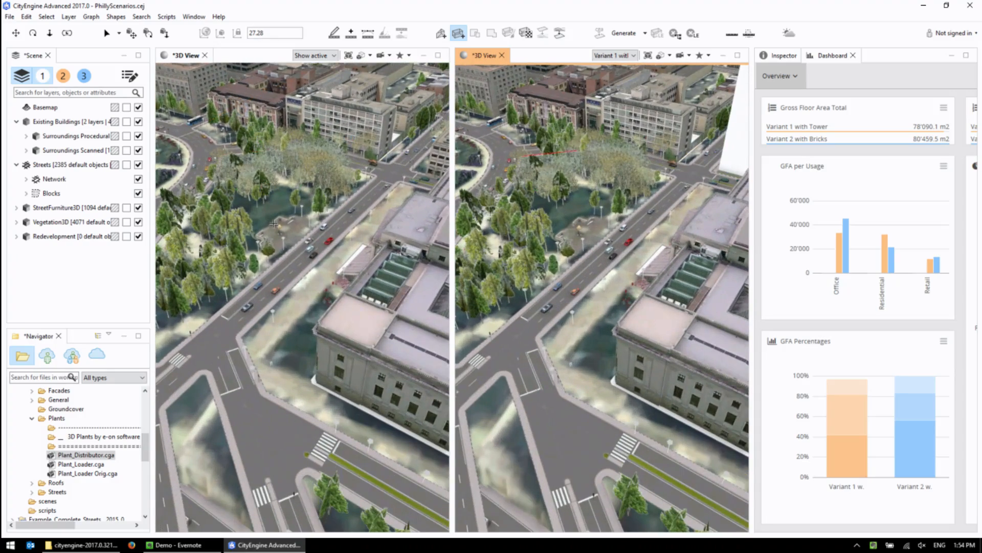
middle_click_drag(333, 271, 218, 208)
left_click_drag(338, 290, 395, 272, "alt")
scroll(274, 260, "down", 5)
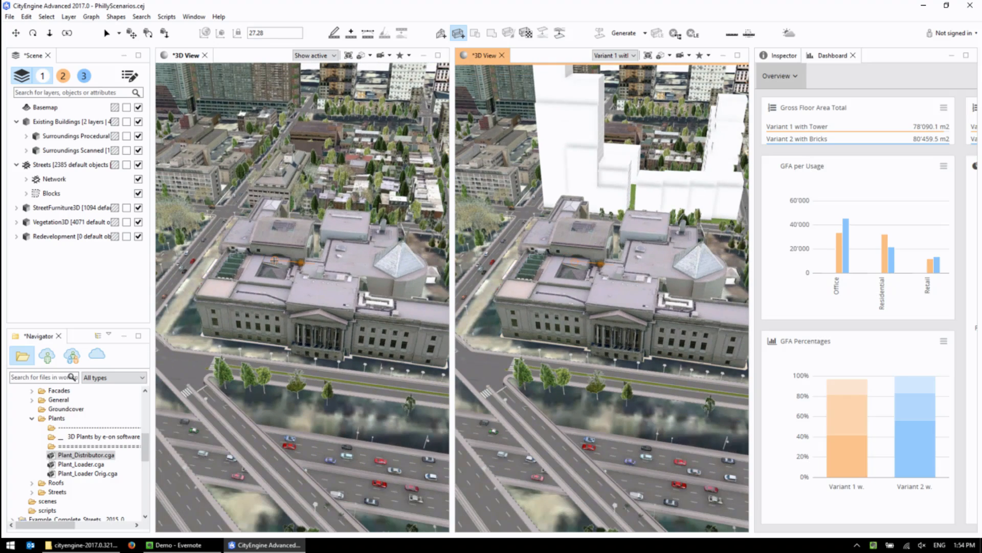